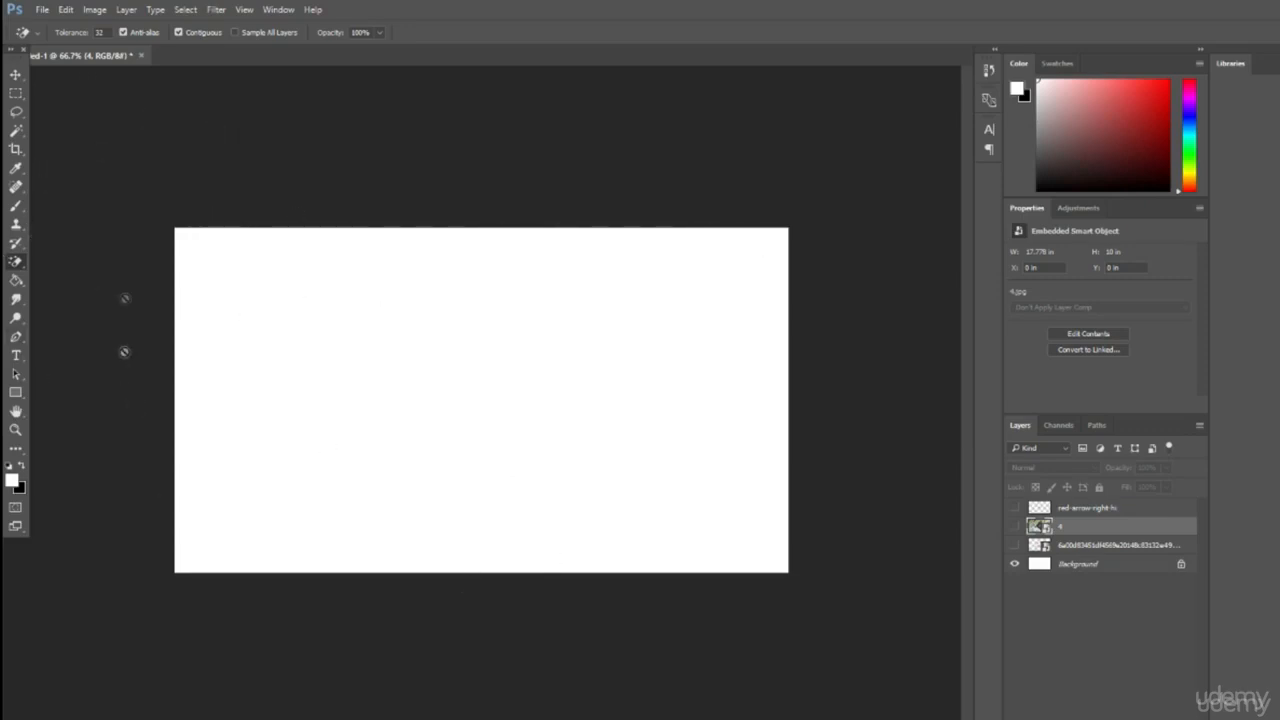
Try to set up a new document 1920 pixels wide and 1080 pixels high.
click(43, 10)
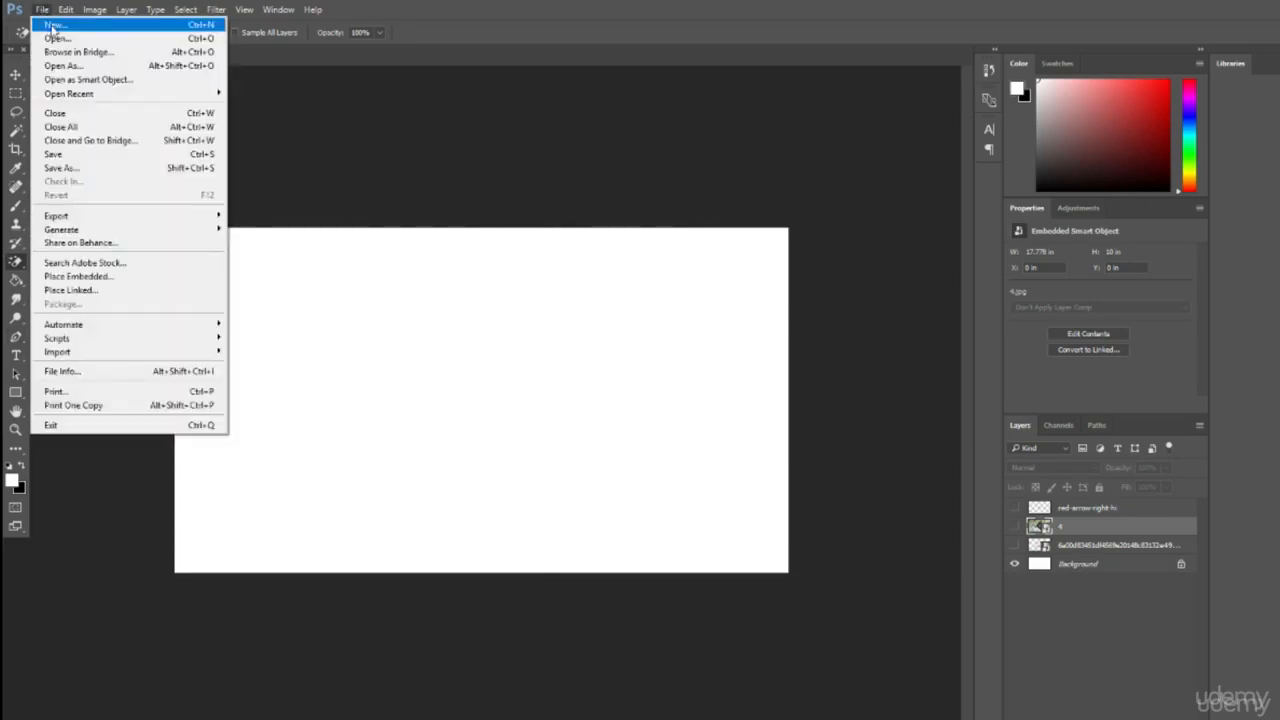
click(53, 24)
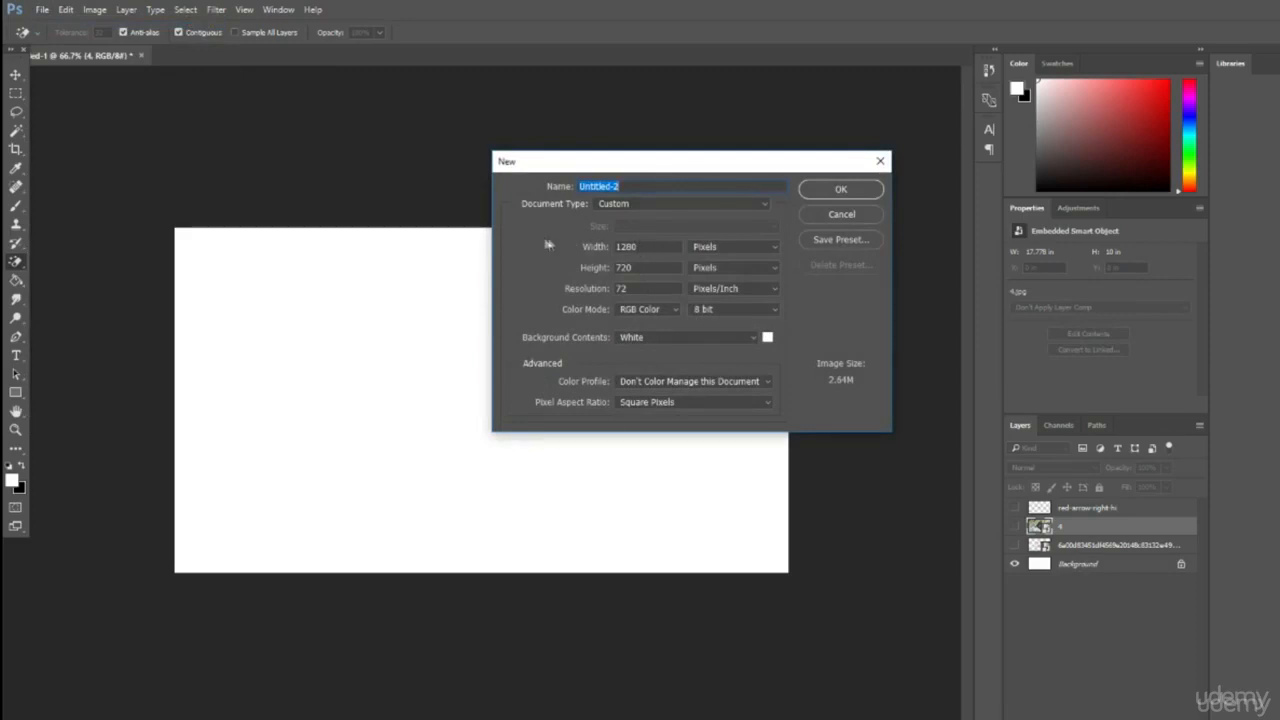
click(727, 247)
click(711, 262)
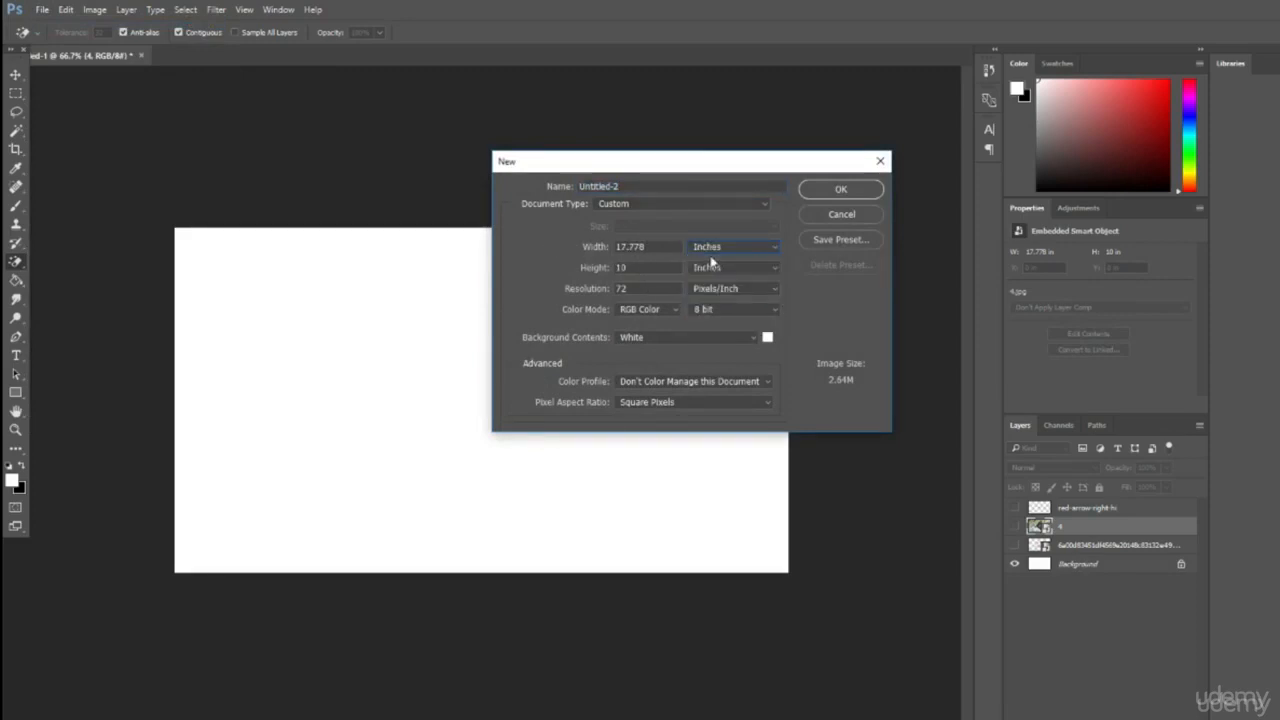
click(705, 242)
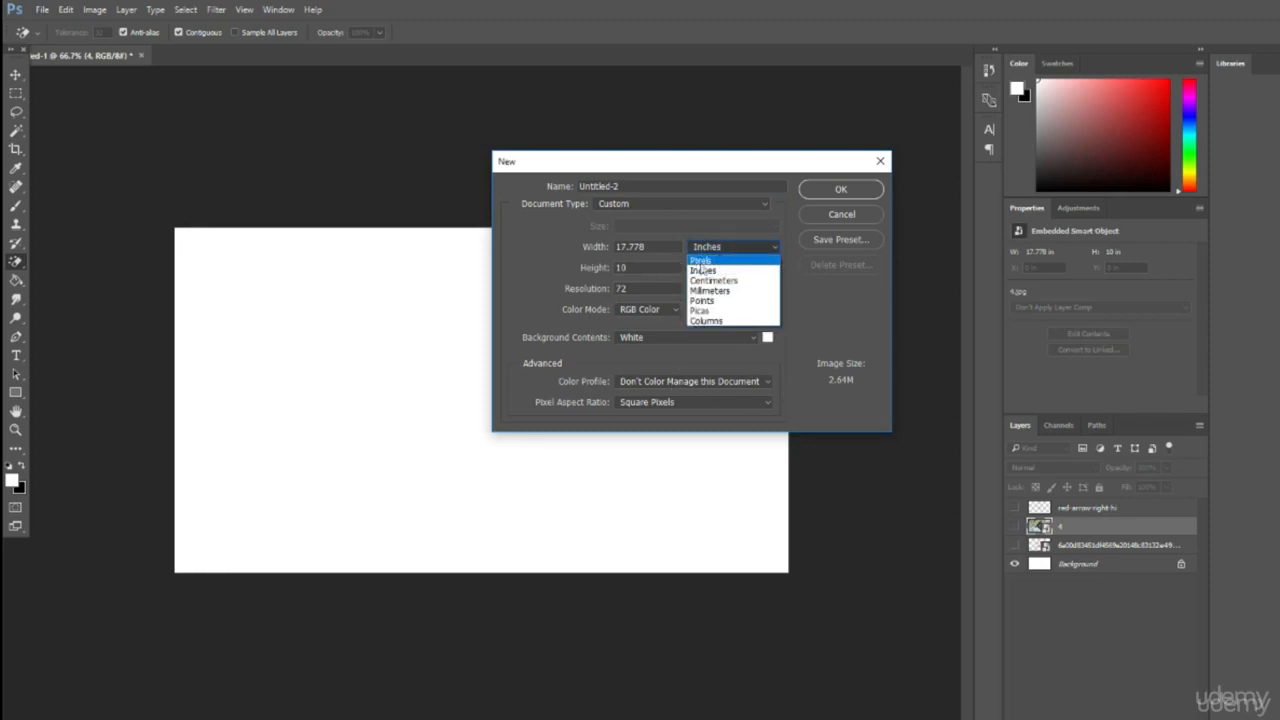
click(700, 261)
double_click(654, 246)
text(119)
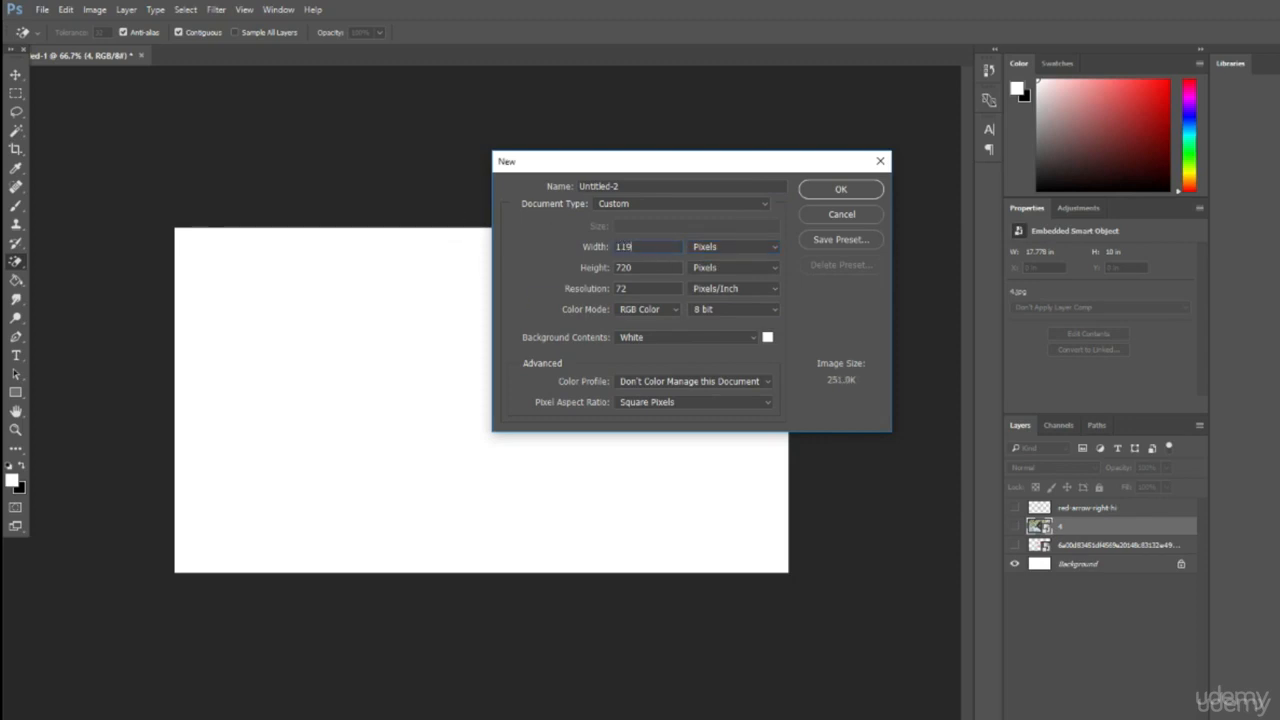
text(20)
key(Tab)
text(1080)
key(Return)
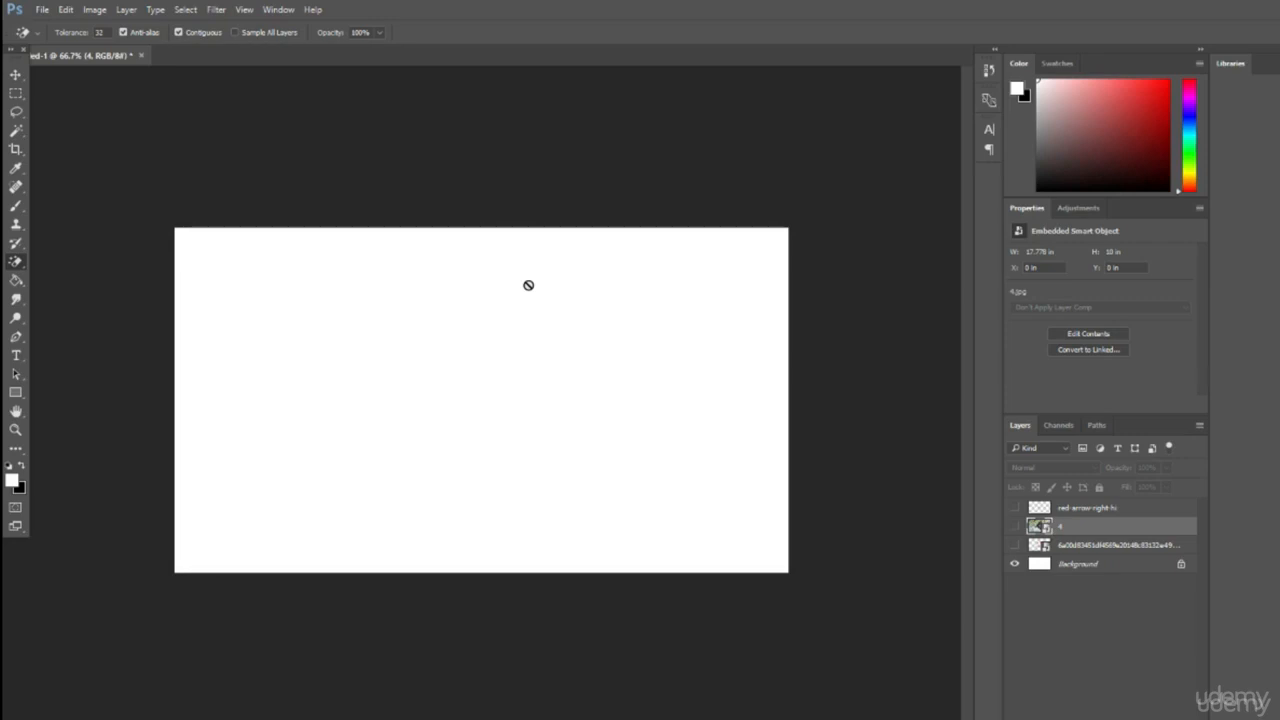
Make layer 4 with the creature photo visible and rasterize its smart object.
click(1014, 528)
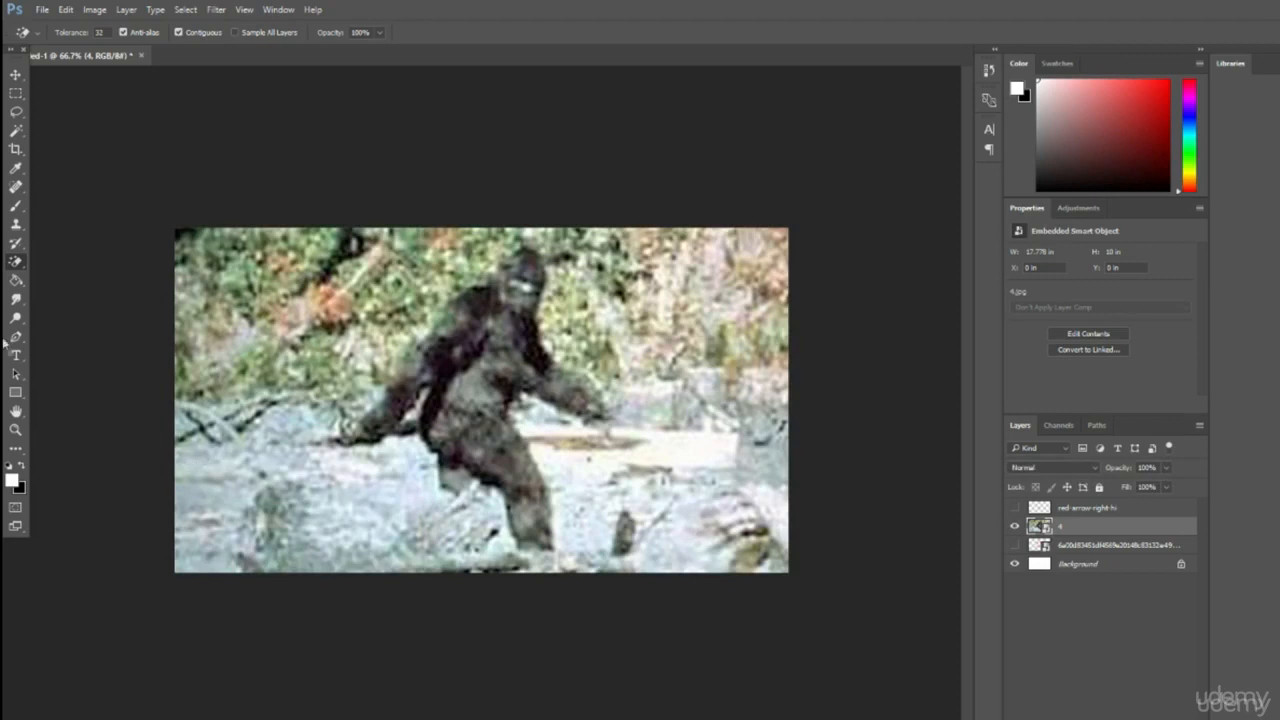
click(260, 389)
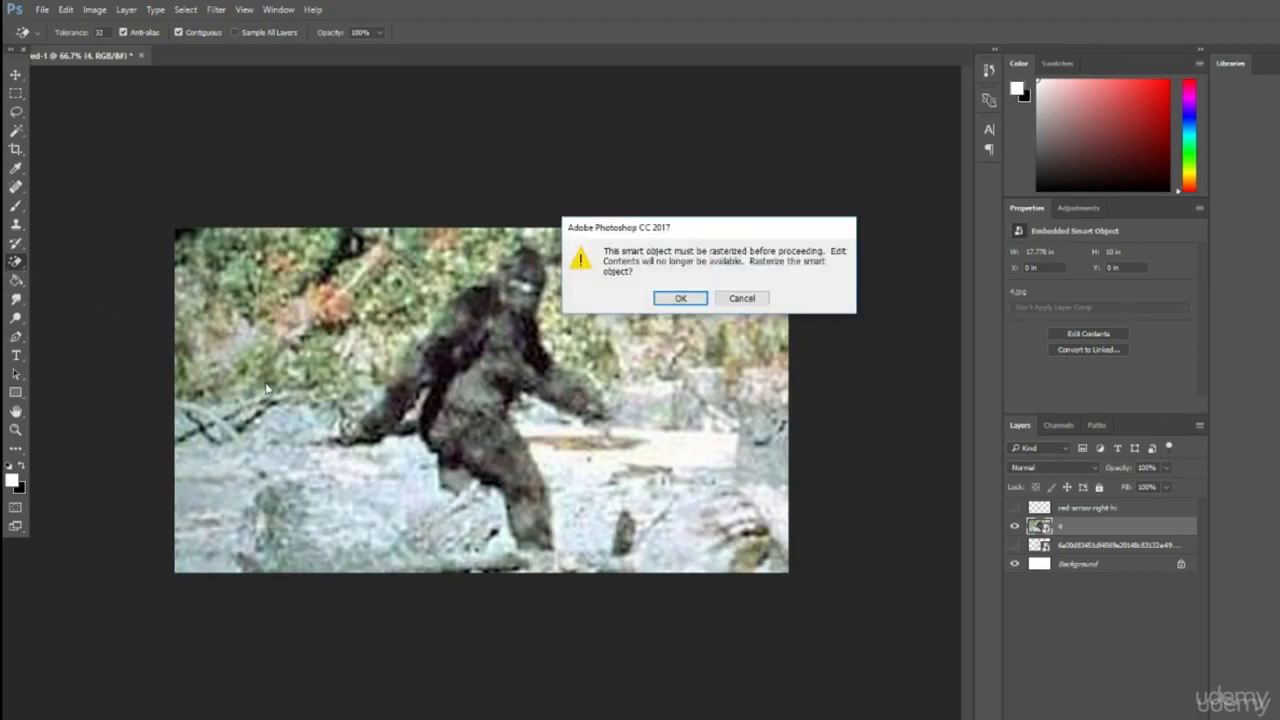
key(Return)
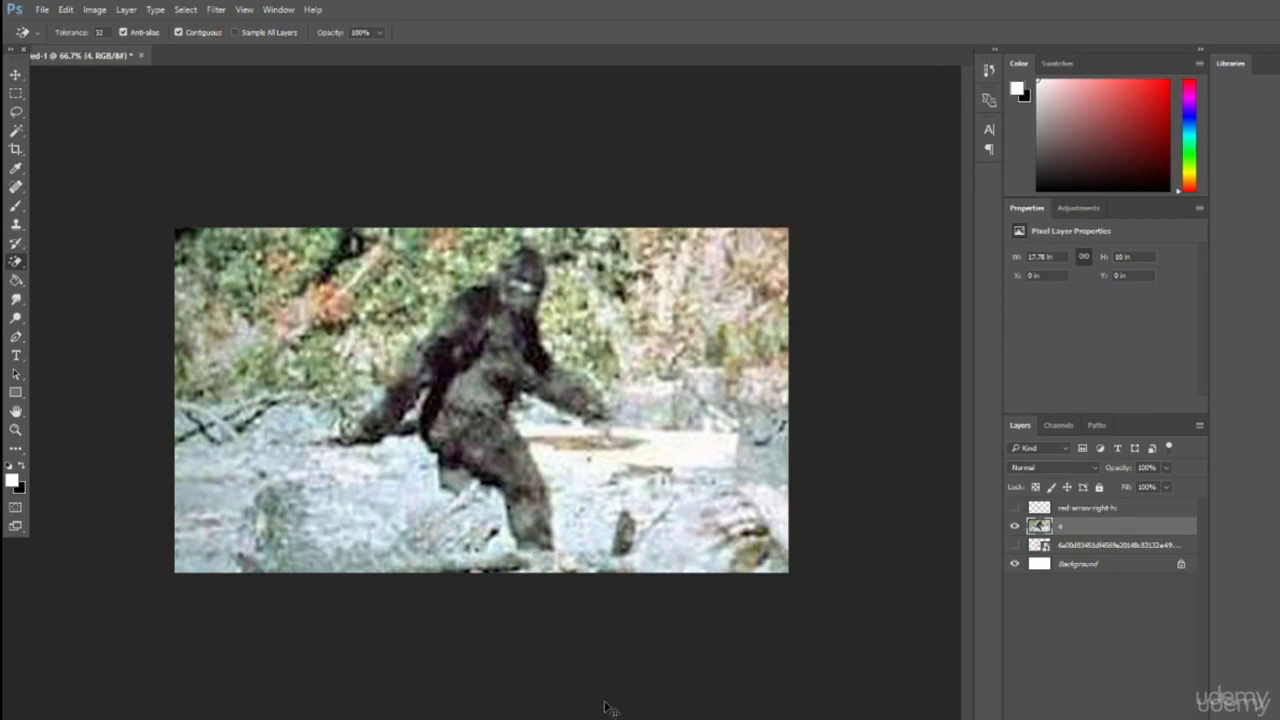
Scale the creature photo up to about 132% and reposition it so the head and torso fit inside the canvas.
key(ctrl+t)
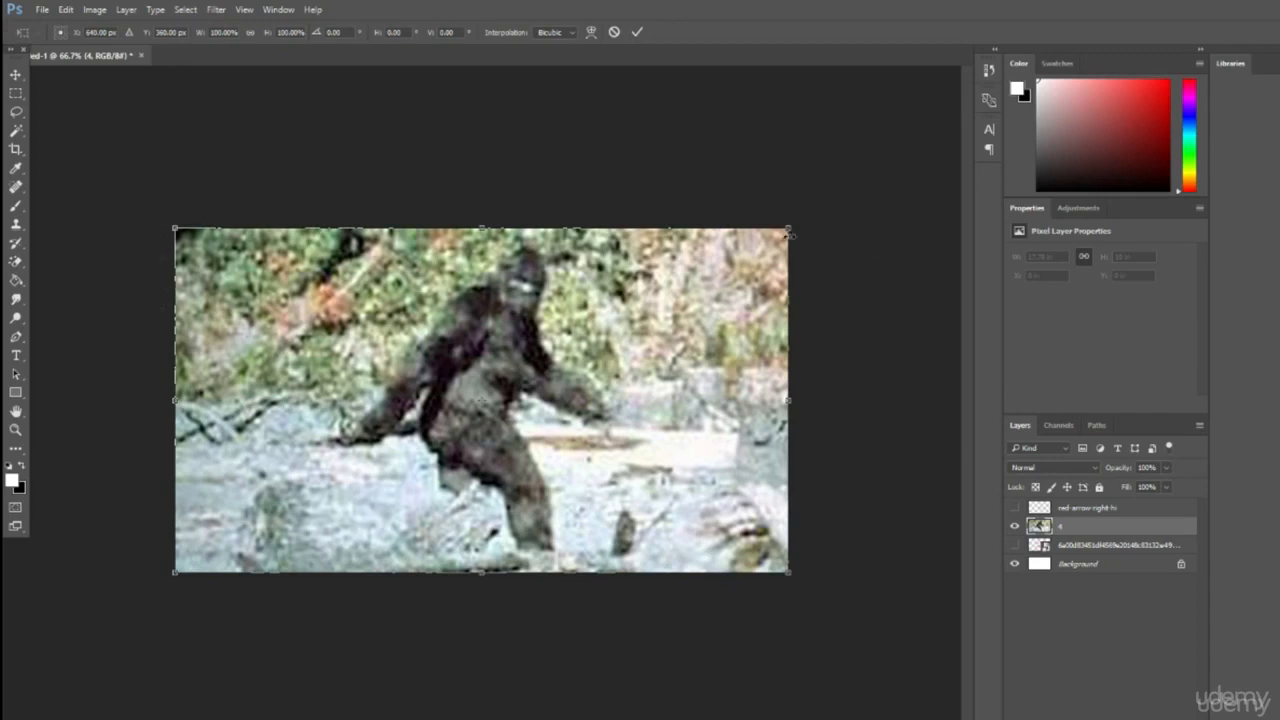
drag(790, 228, 960, 68)
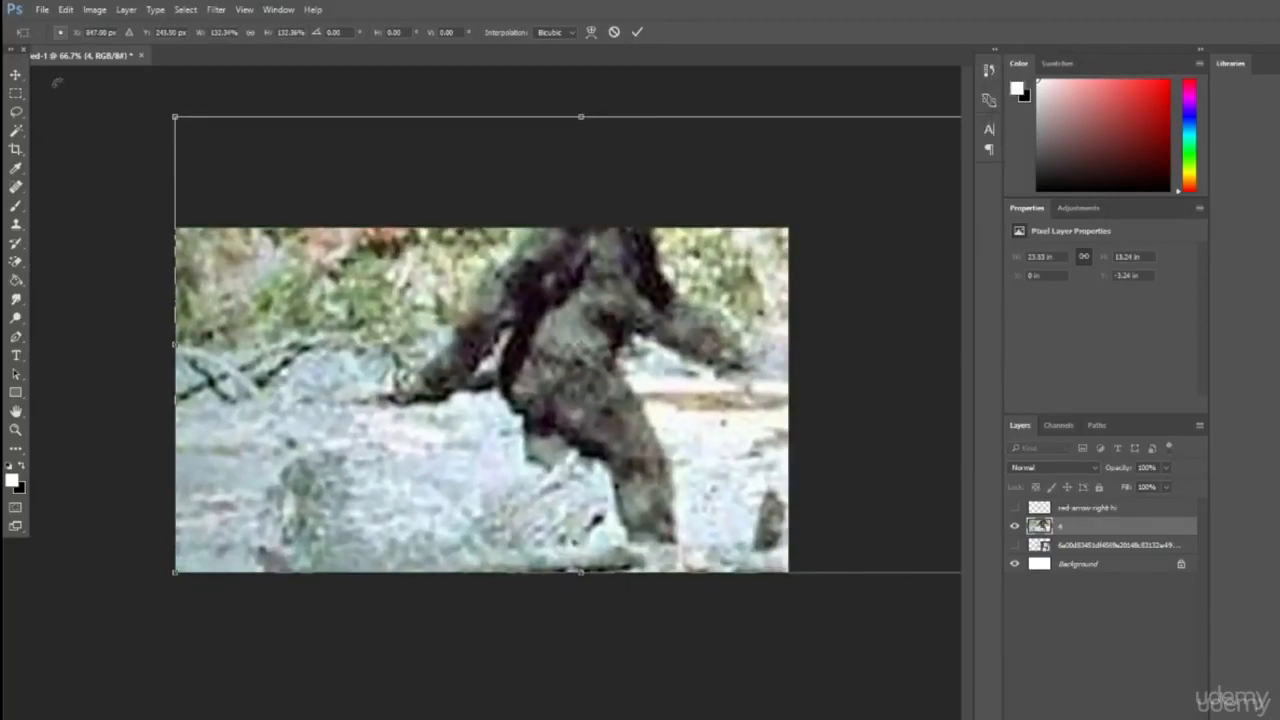
key(Return)
click(14, 77)
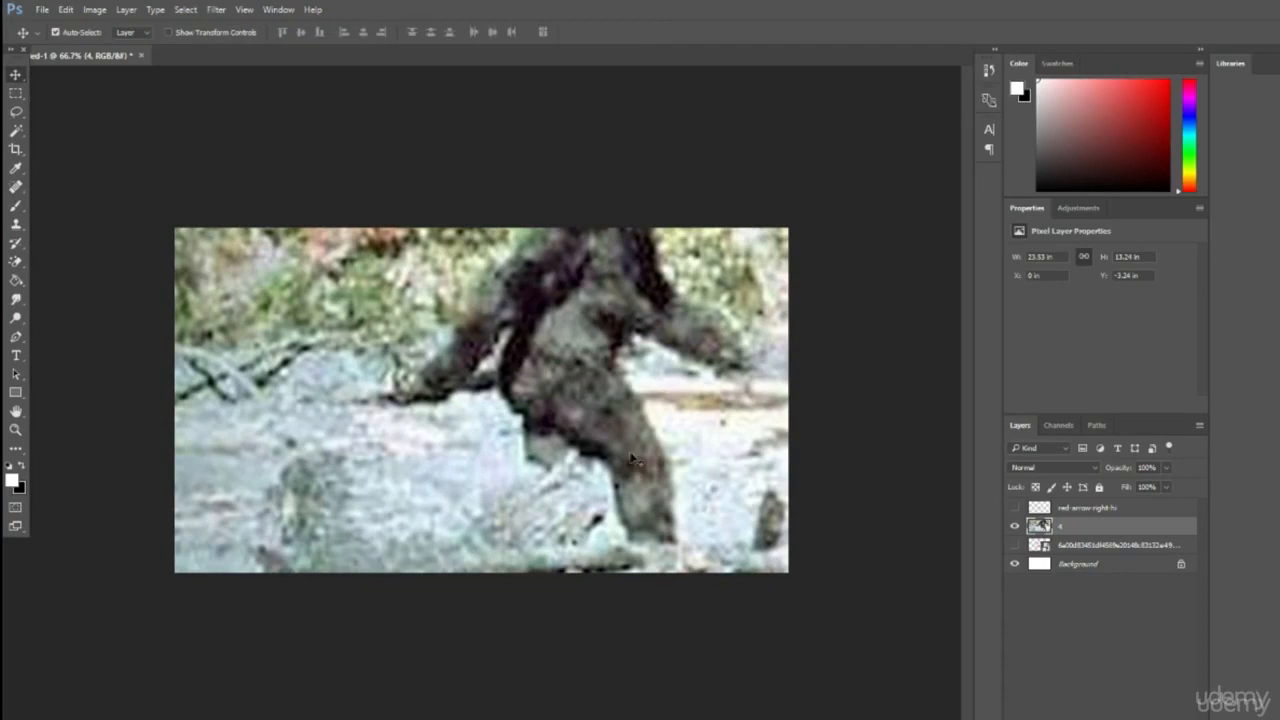
drag(606, 440, 590, 450)
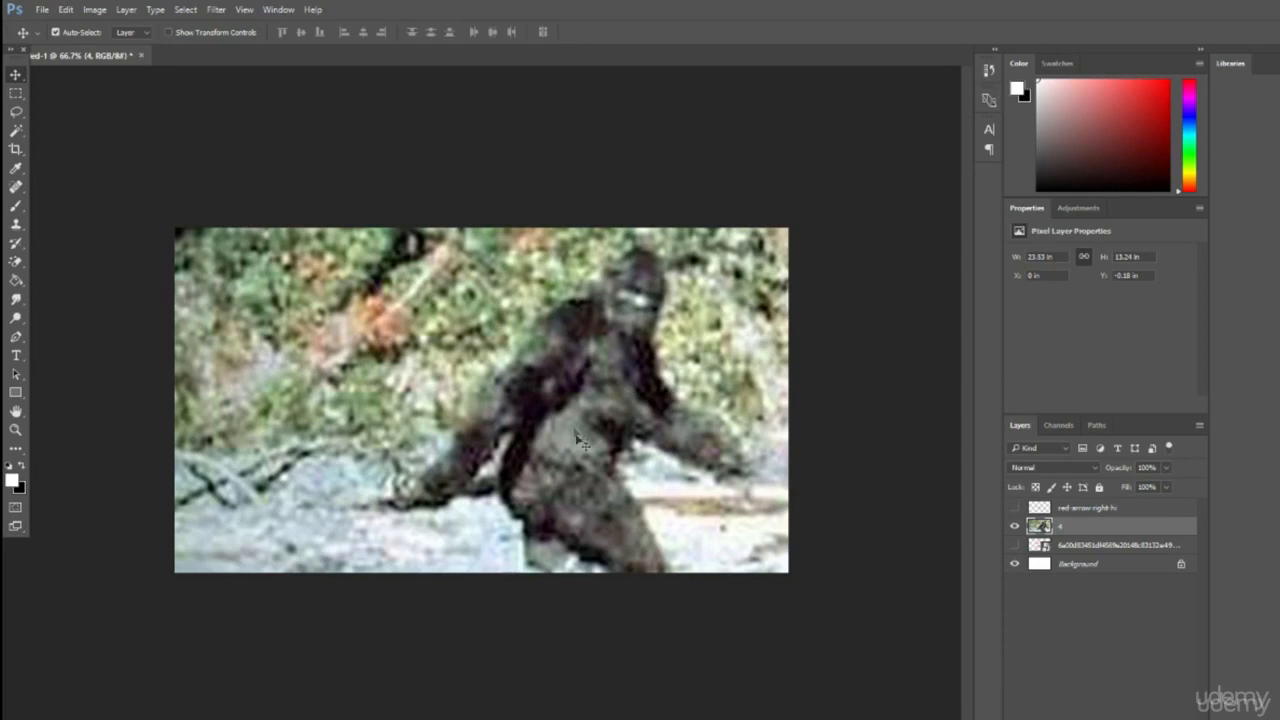
drag(566, 465, 566, 458)
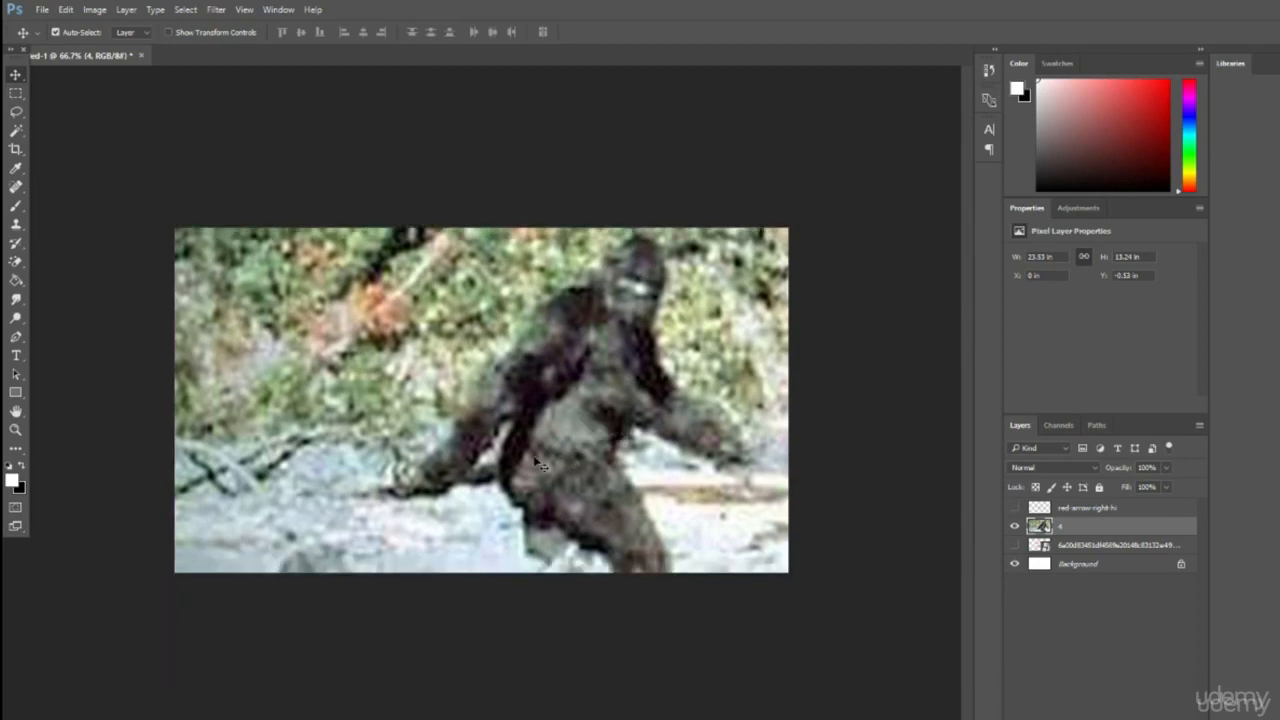
Show the red arrow and red circle layers and place the circle layer directly above photo layer 4.
click(1015, 508)
click(1014, 546)
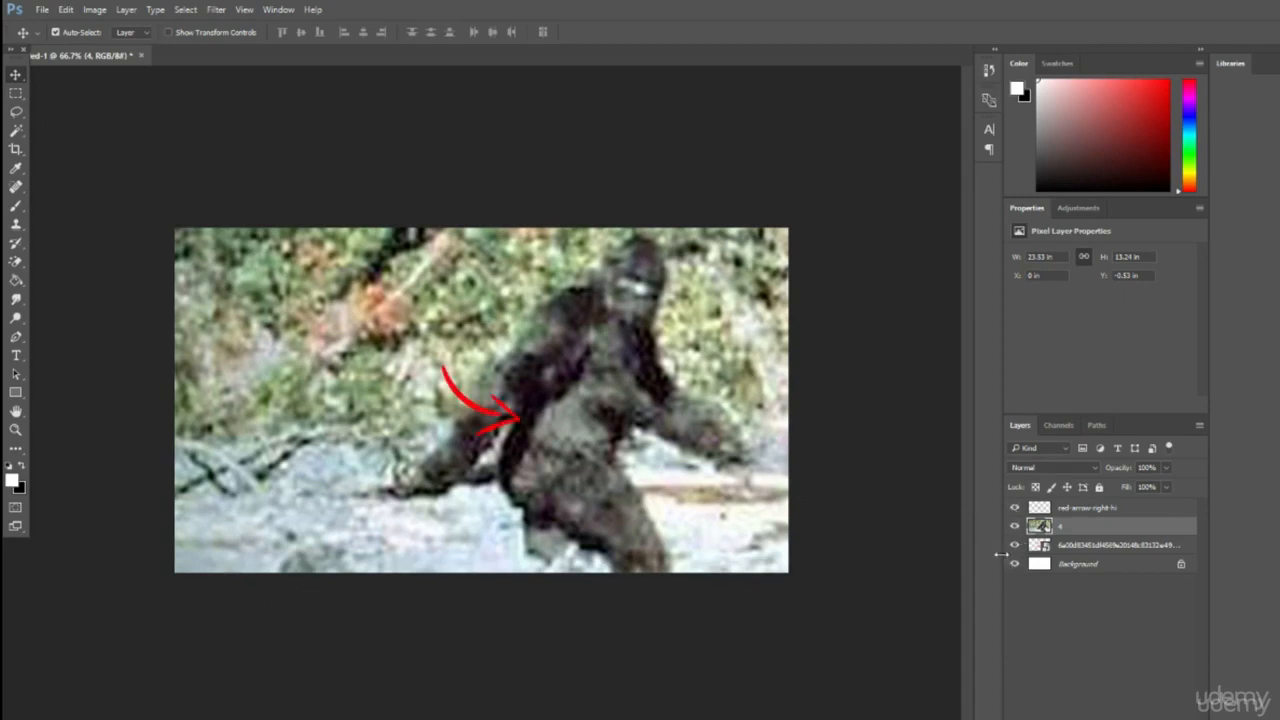
click(1075, 508)
drag(1073, 556, 1066, 526)
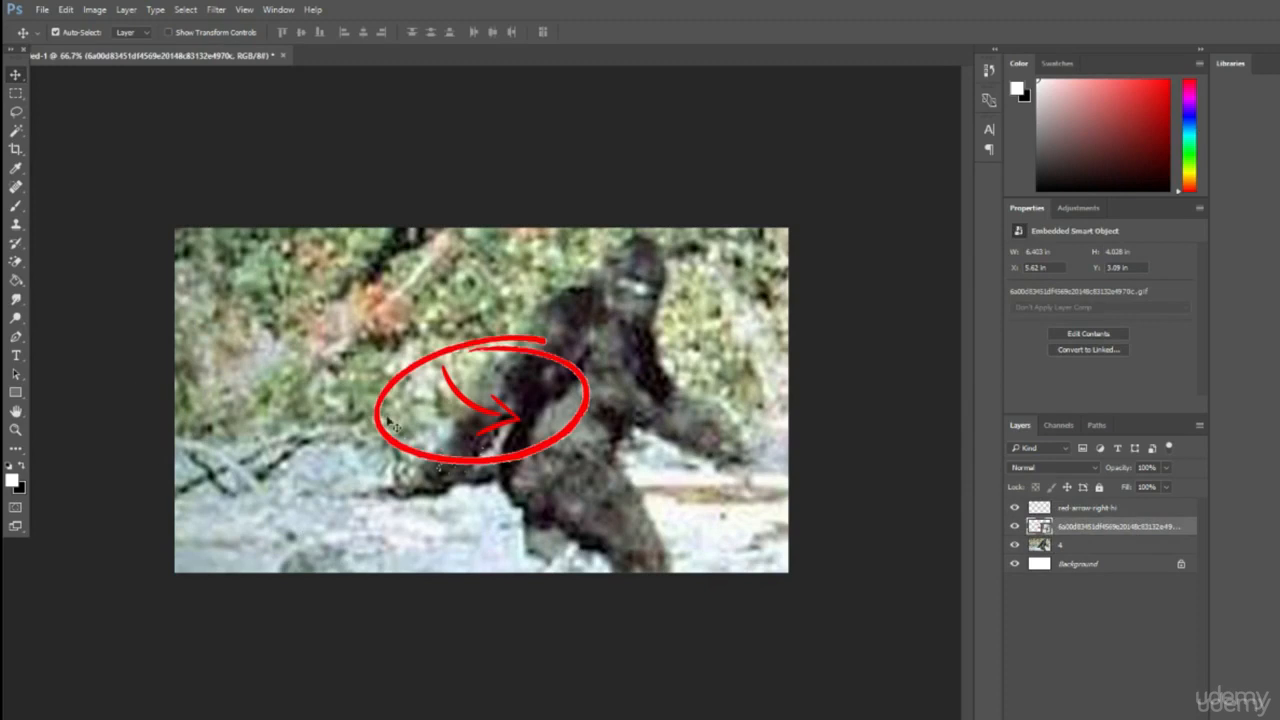
Rasterize the red circle's smart object layer with the Magic Eraser tool.
click(15, 262)
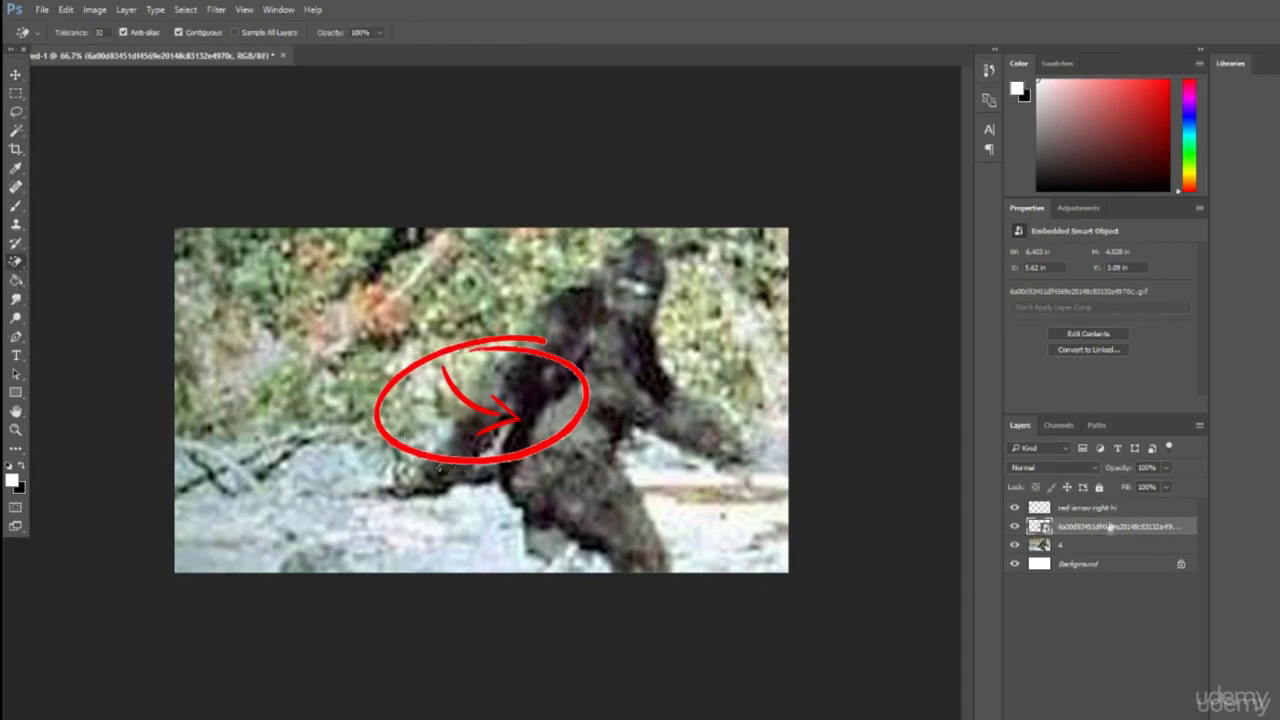
click(727, 458)
key(Return)
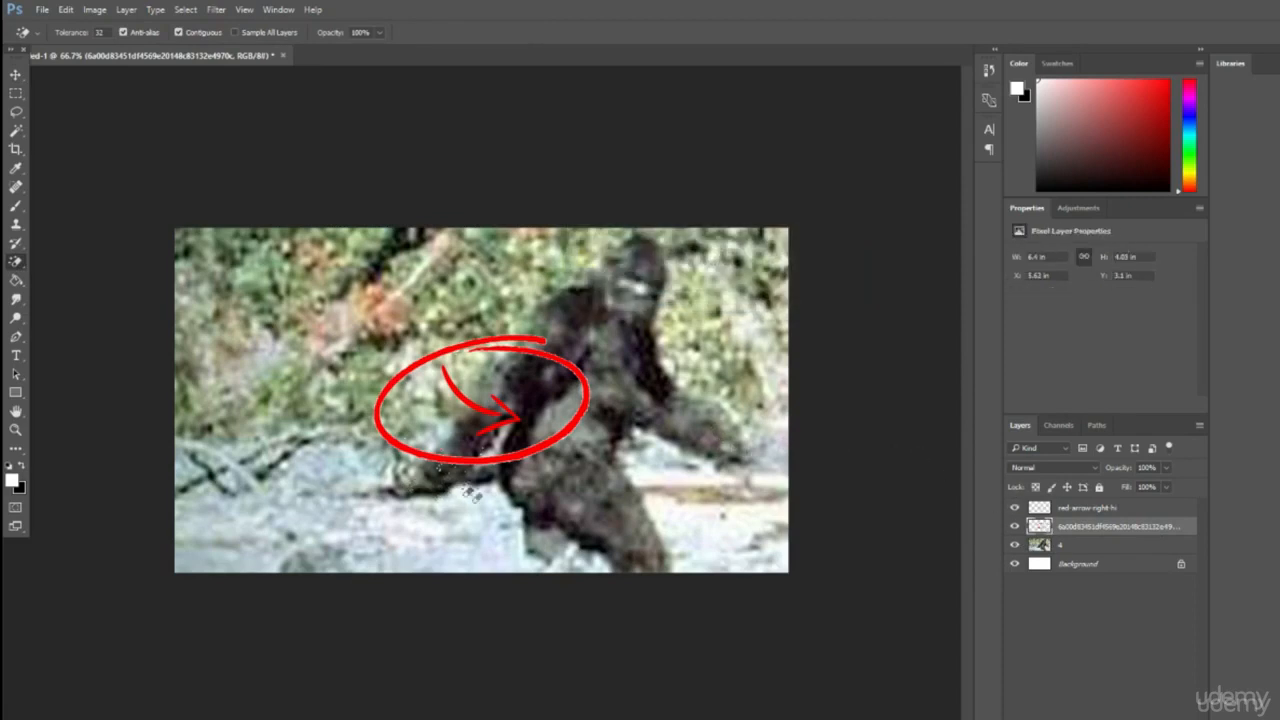
Add a Color Overlay effect to the circle layer in its layer style.
double_click(1183, 527)
click(1191, 528)
key(space)
double_click(1165, 529)
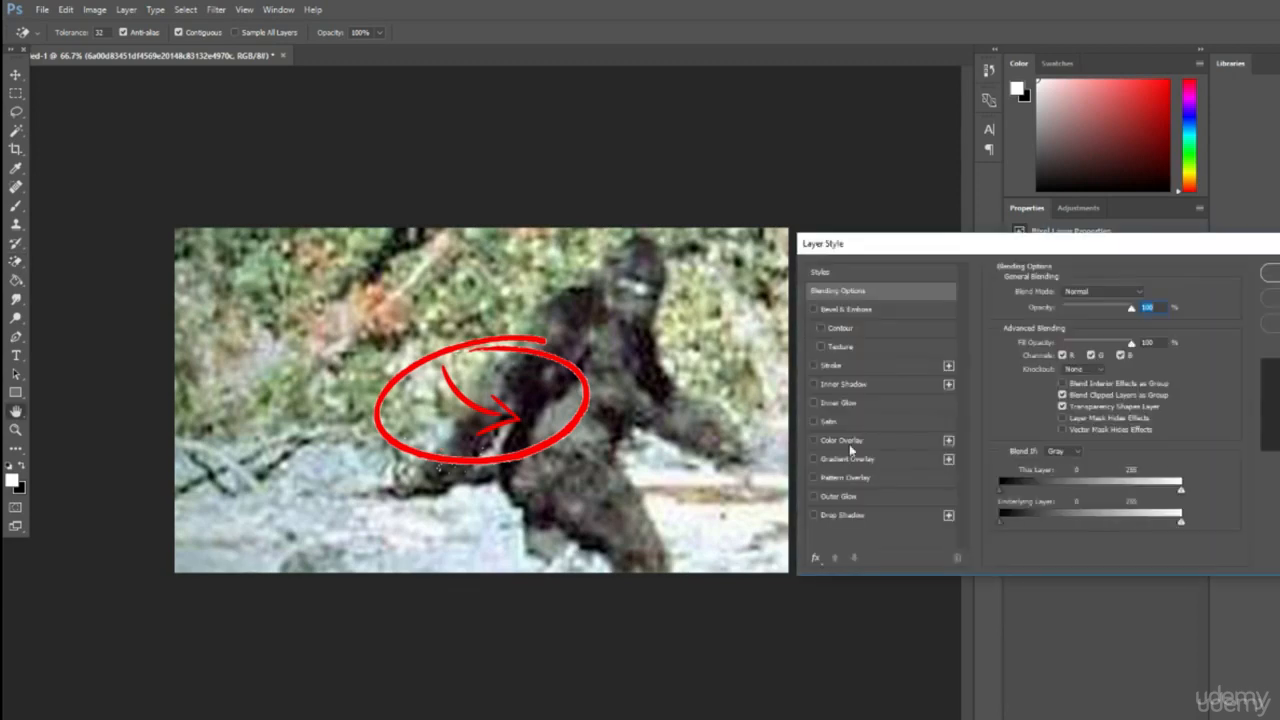
click(813, 440)
click(852, 440)
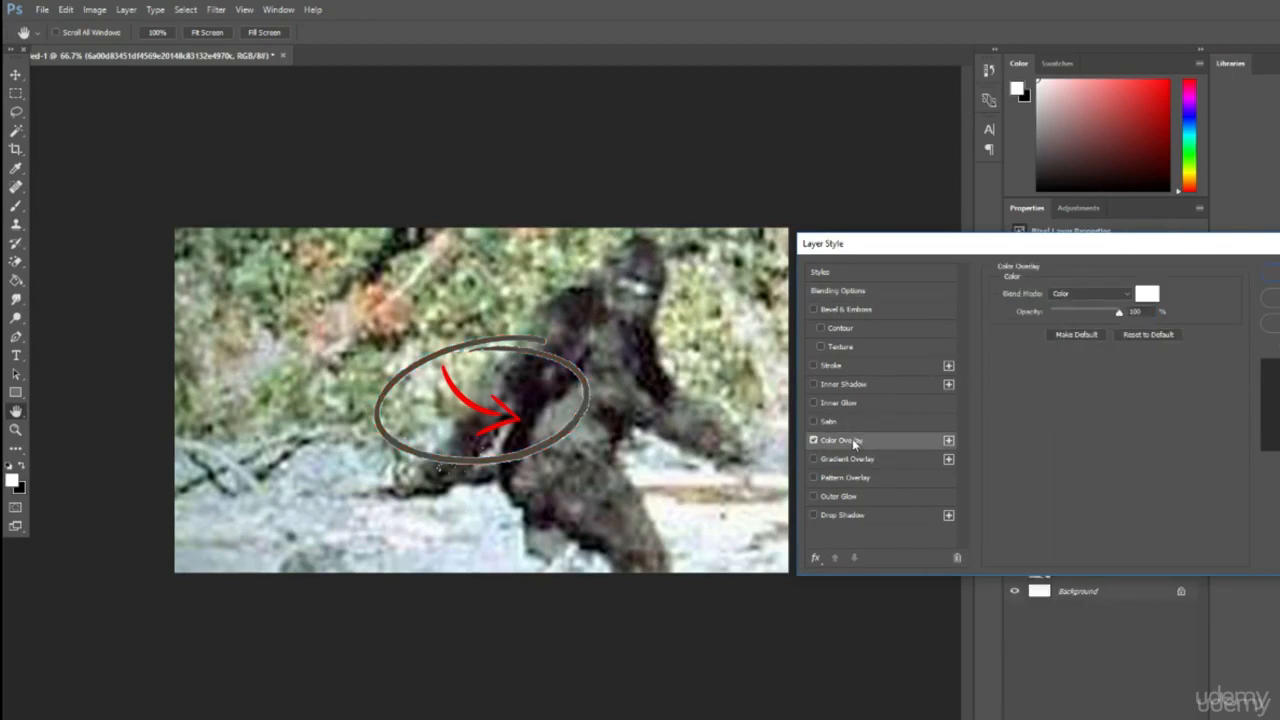
Set the circle's overlay color to ff0000 with the Normal blend mode and apply the layer style.
click(1150, 294)
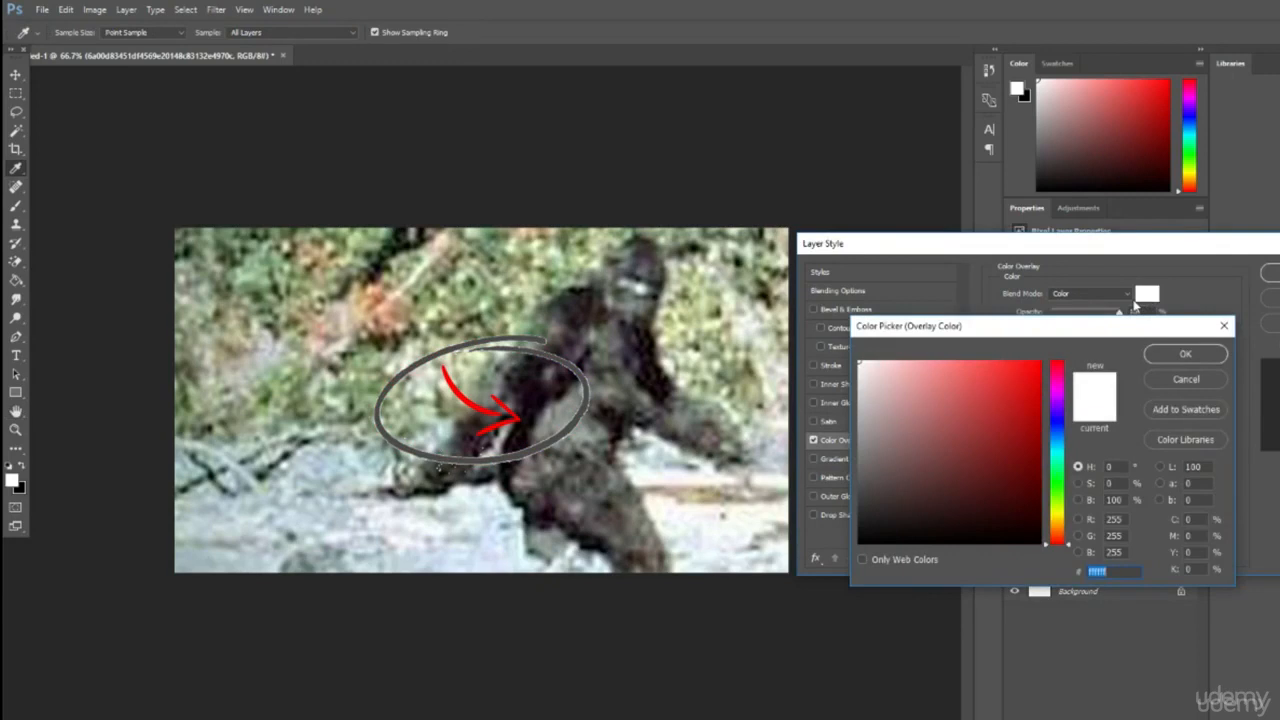
text(ff0000)
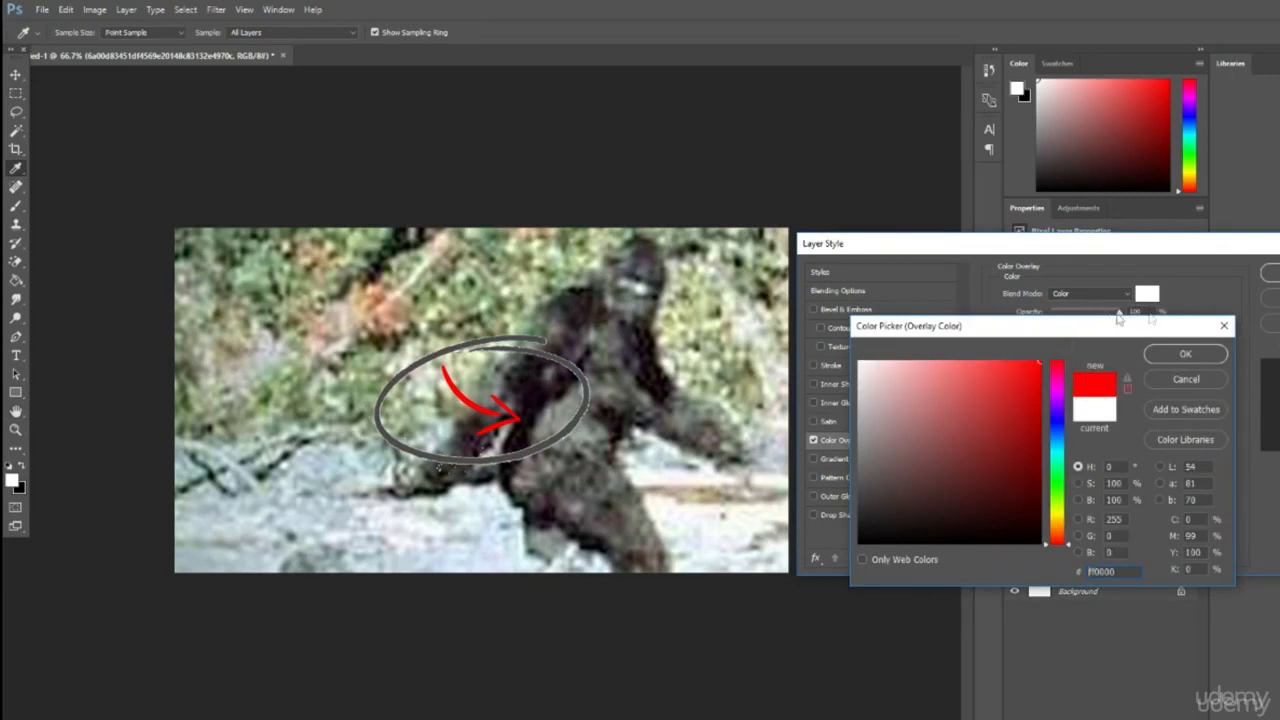
click(1201, 360)
click(1090, 293)
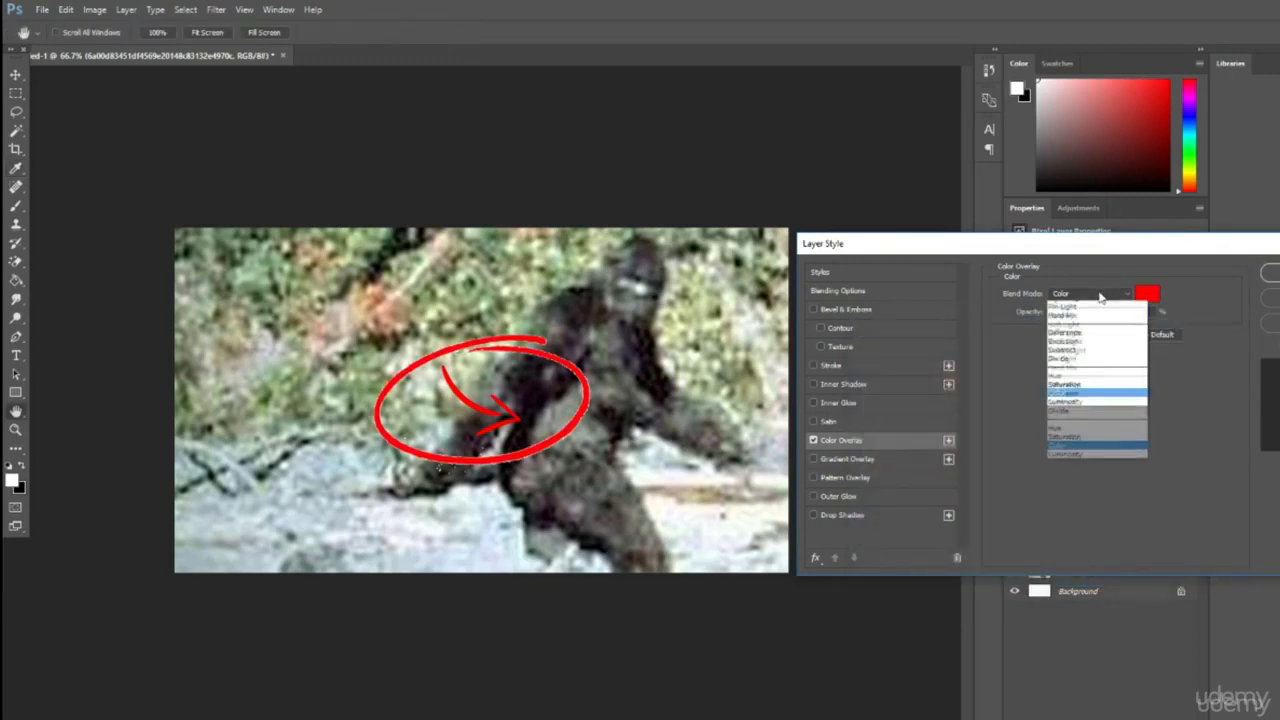
click(1082, 309)
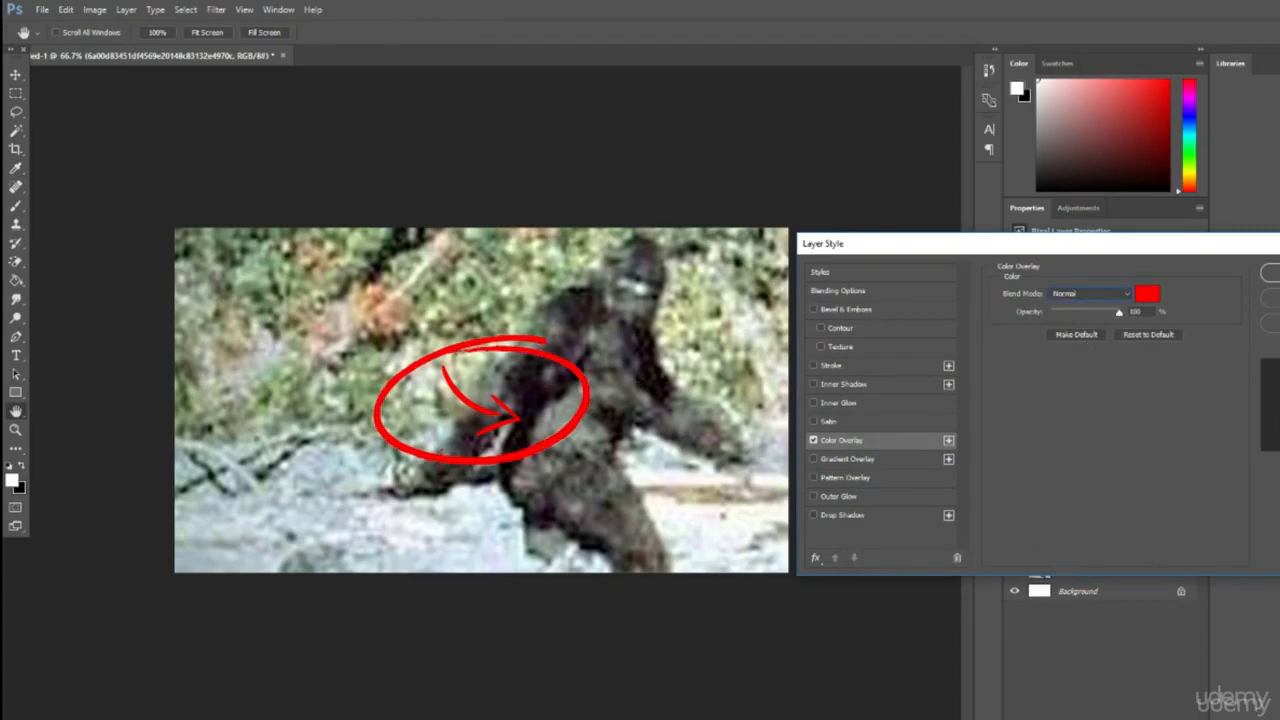
key(Return)
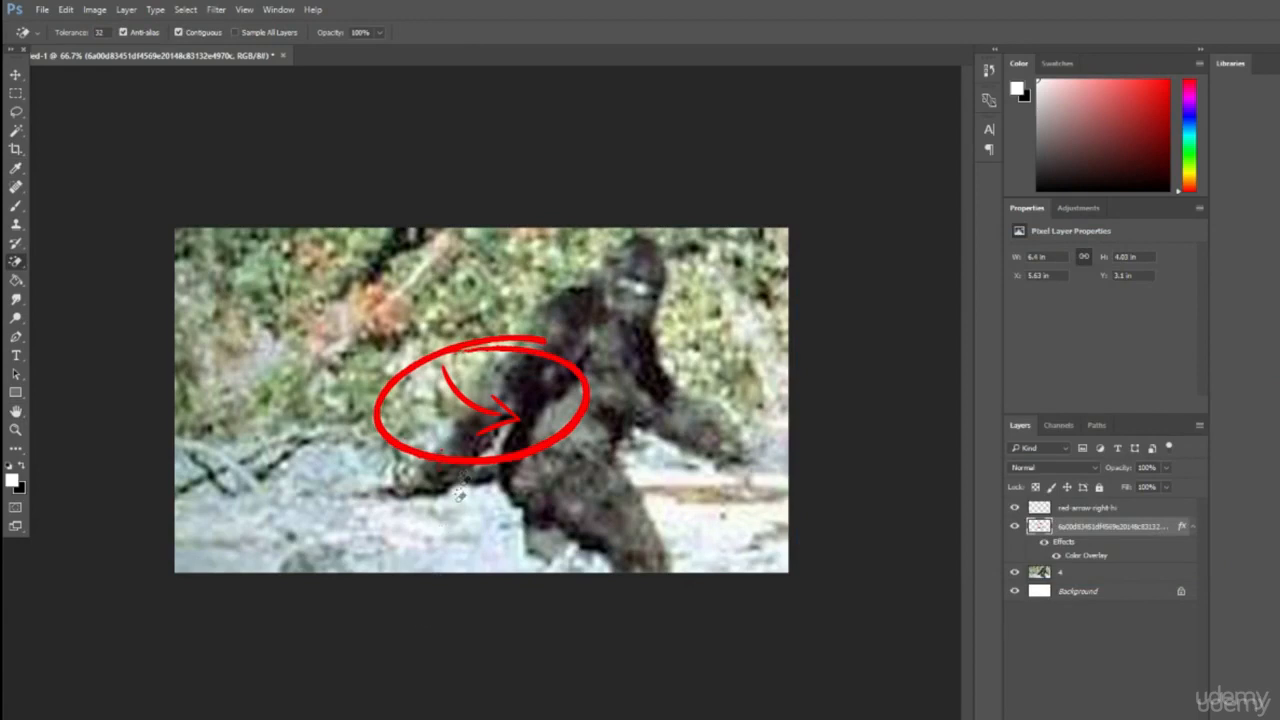
Stretch the red circle with Free Transform to about 8.9 in wide and 11.2 in tall.
key(ctrl+t)
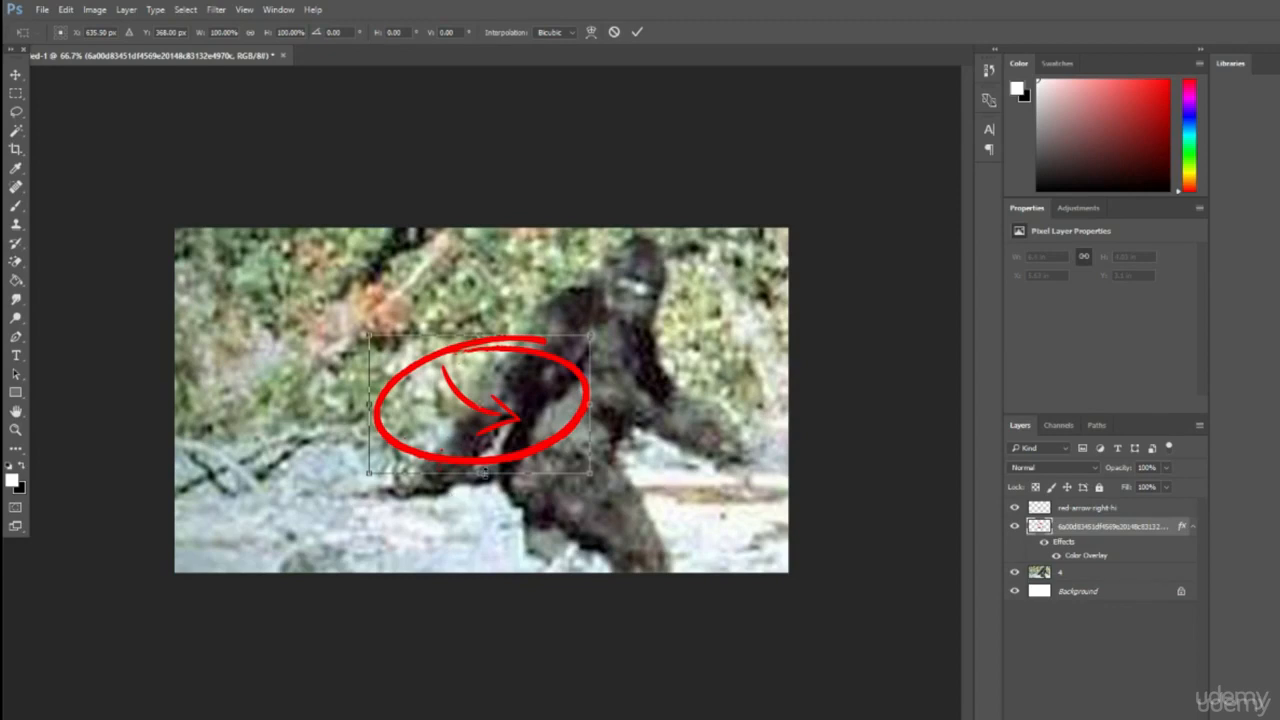
drag(483, 473, 480, 600)
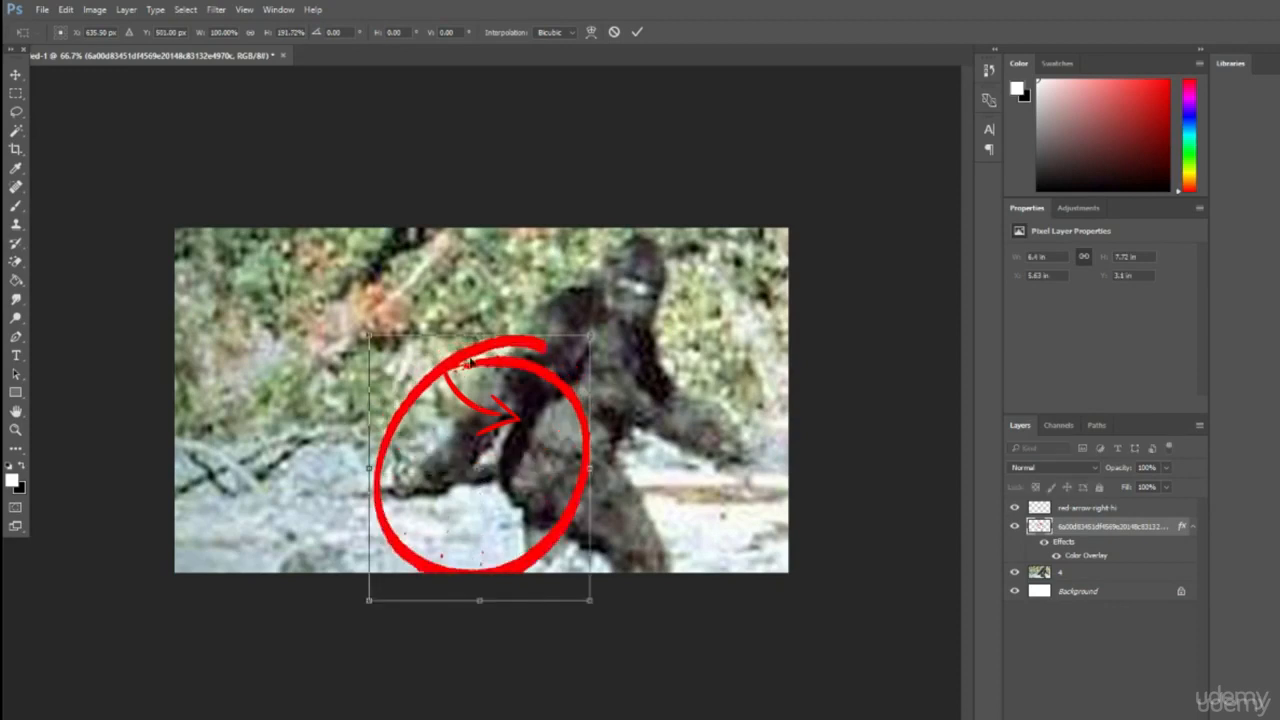
drag(481, 335, 480, 216)
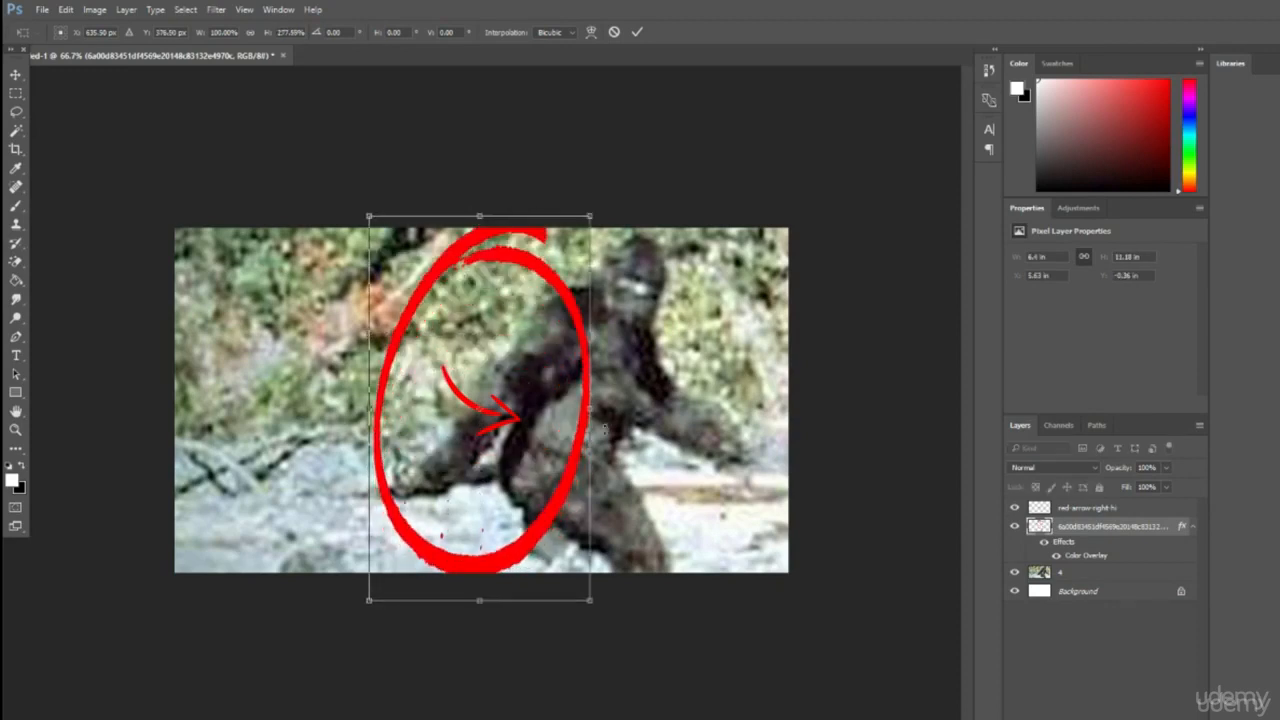
drag(592, 407, 675, 408)
key(Return)
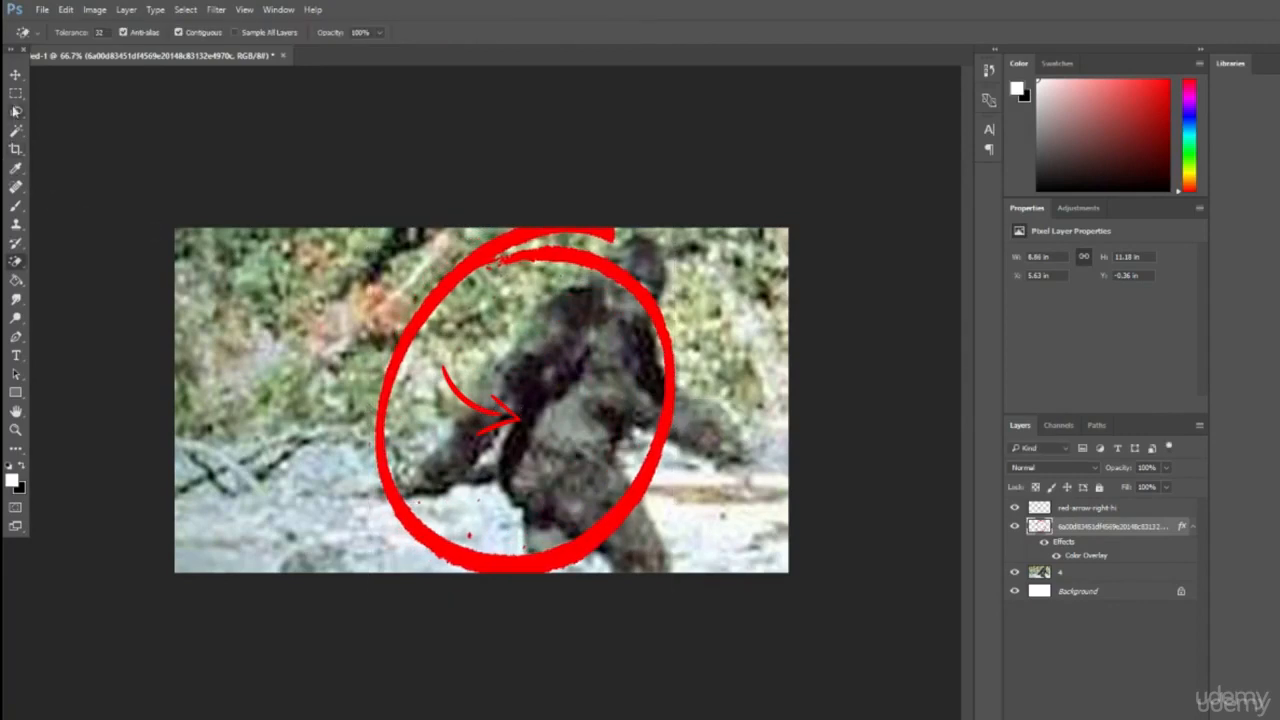
Move the red circle over the creature so it surrounds the head and torso, leaving the photo in place.
click(15, 75)
drag(468, 328, 511, 326)
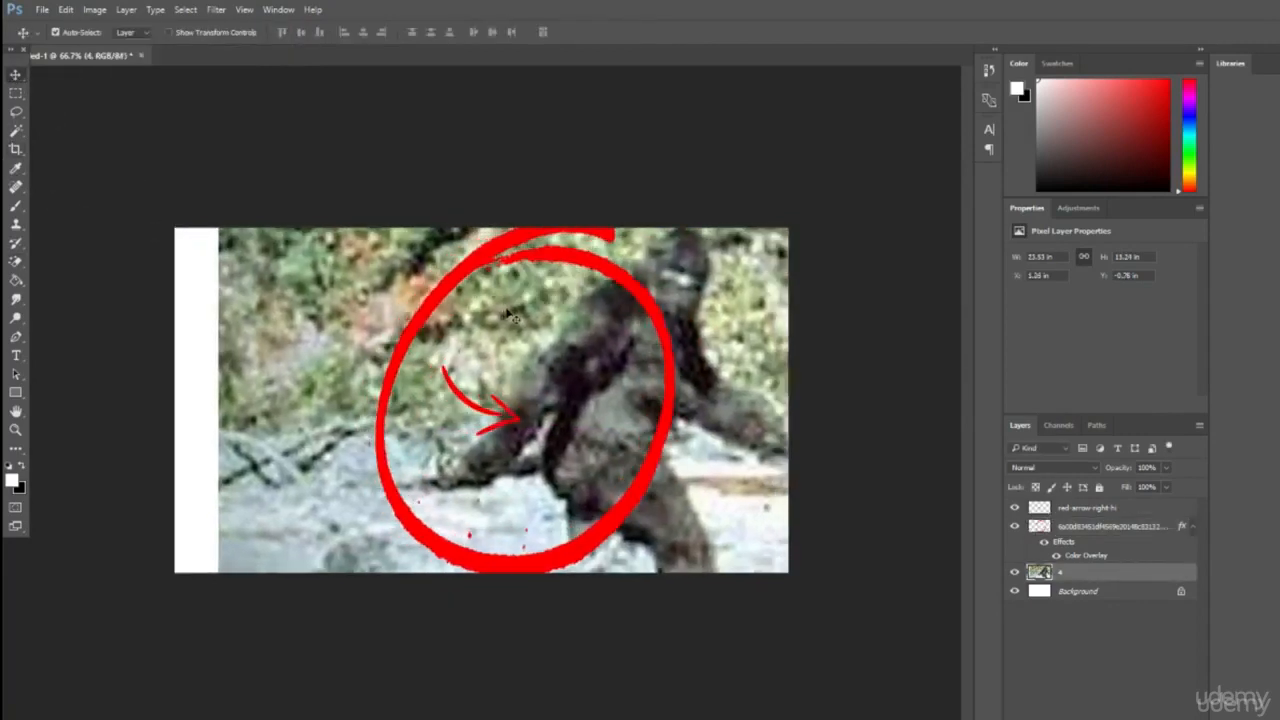
key(ctrl+z)
drag(667, 379, 690, 355)
drag(724, 368, 742, 369)
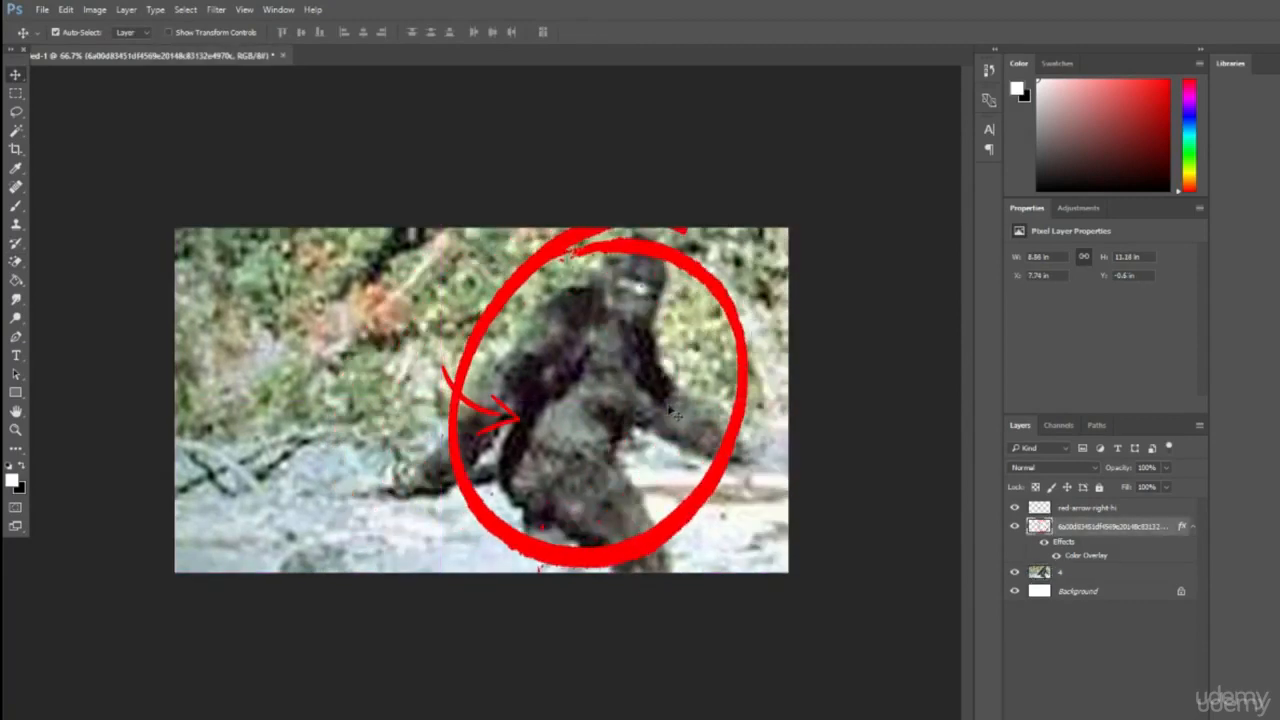
Shorten the red circle to about 10.3 in tall and shift it up around the creature's head.
key(ctrl+t)
drag(593, 208, 596, 239)
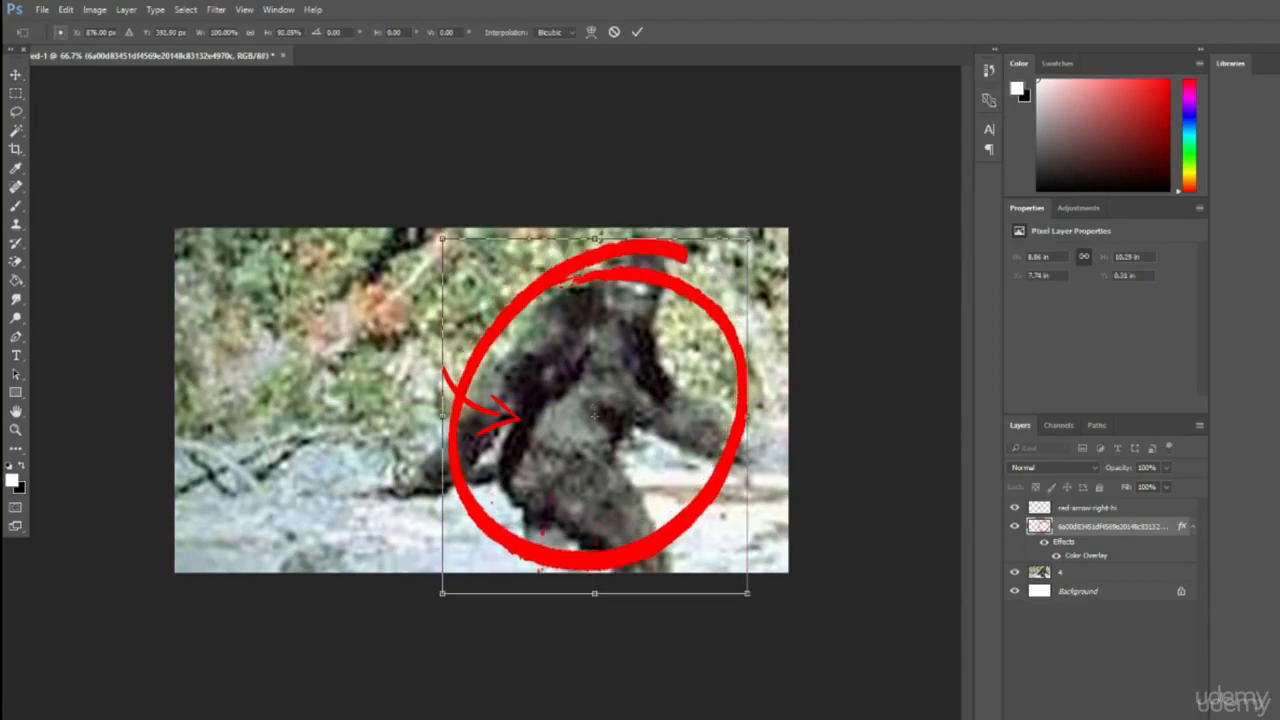
key(Return)
mouse_move(630, 273)
mouse_down()
mouse_move(626, 208)
mouse_move(630, 256)
mouse_up()
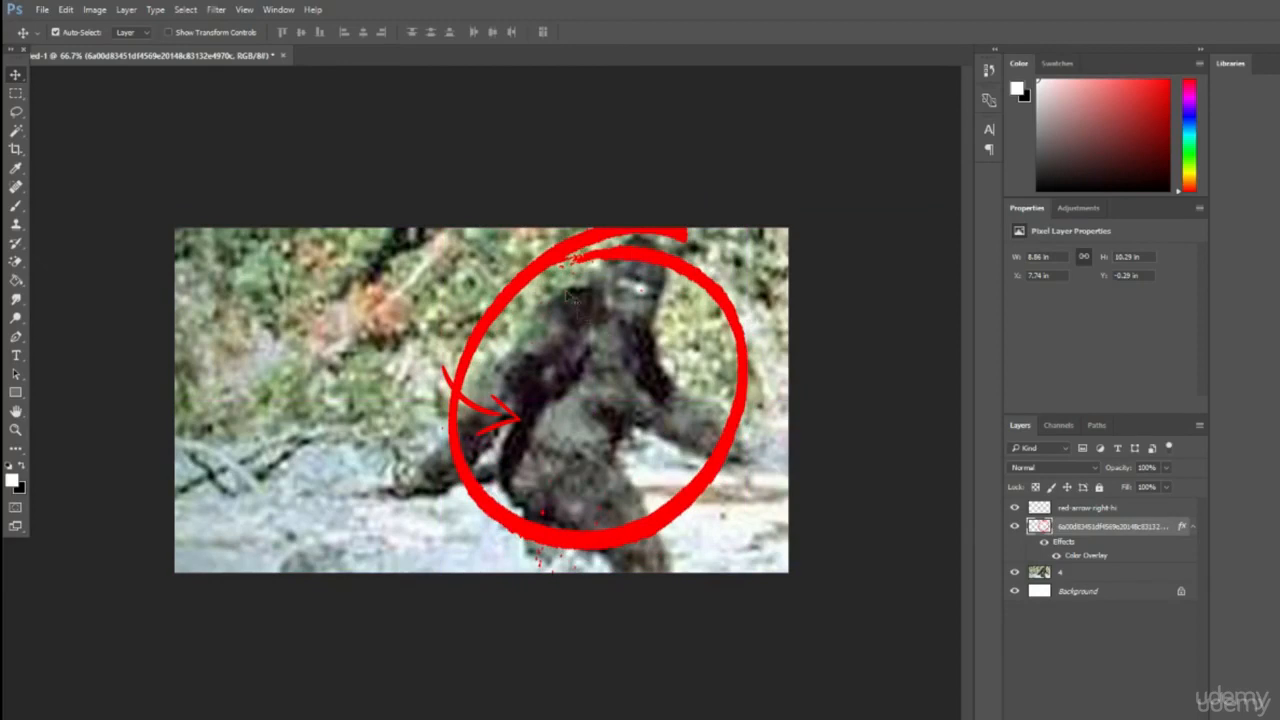
Move the red arrow onto the foliage beside the circle's upper-left edge and scale it up to about 194%.
click(1071, 510)
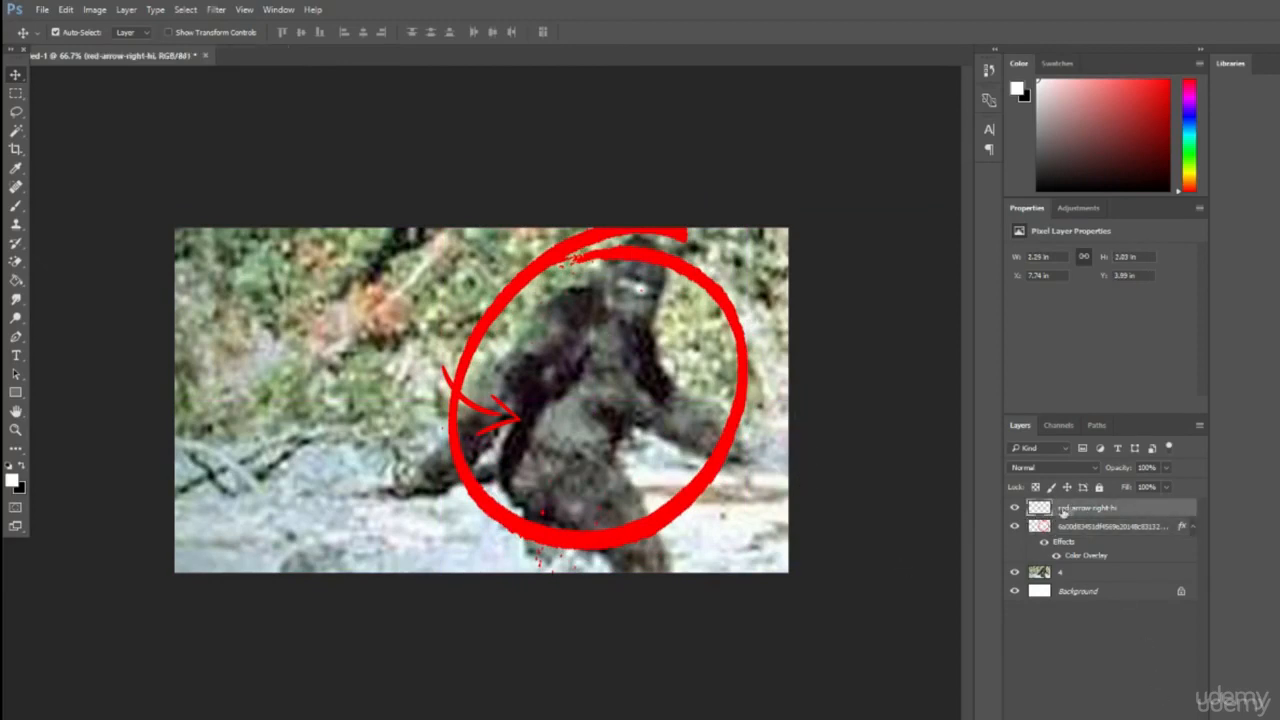
drag(473, 413, 343, 330)
key(ctrl+t)
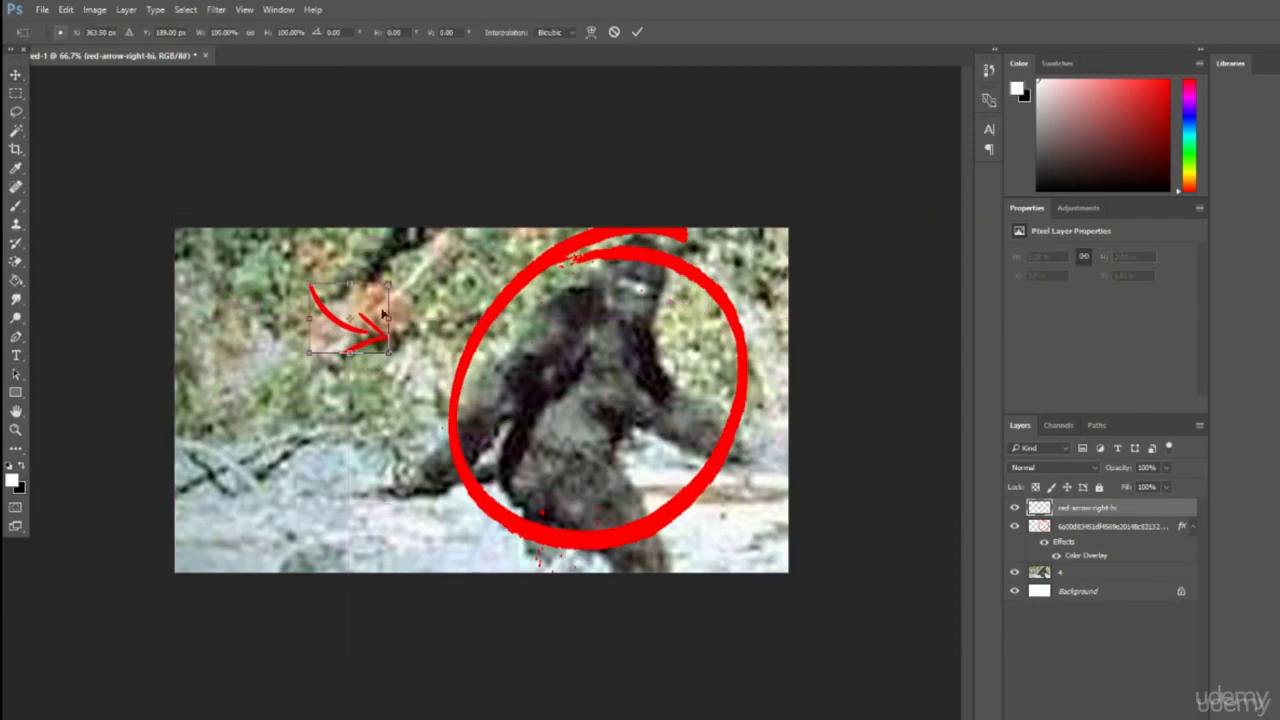
drag(389, 285, 461, 217)
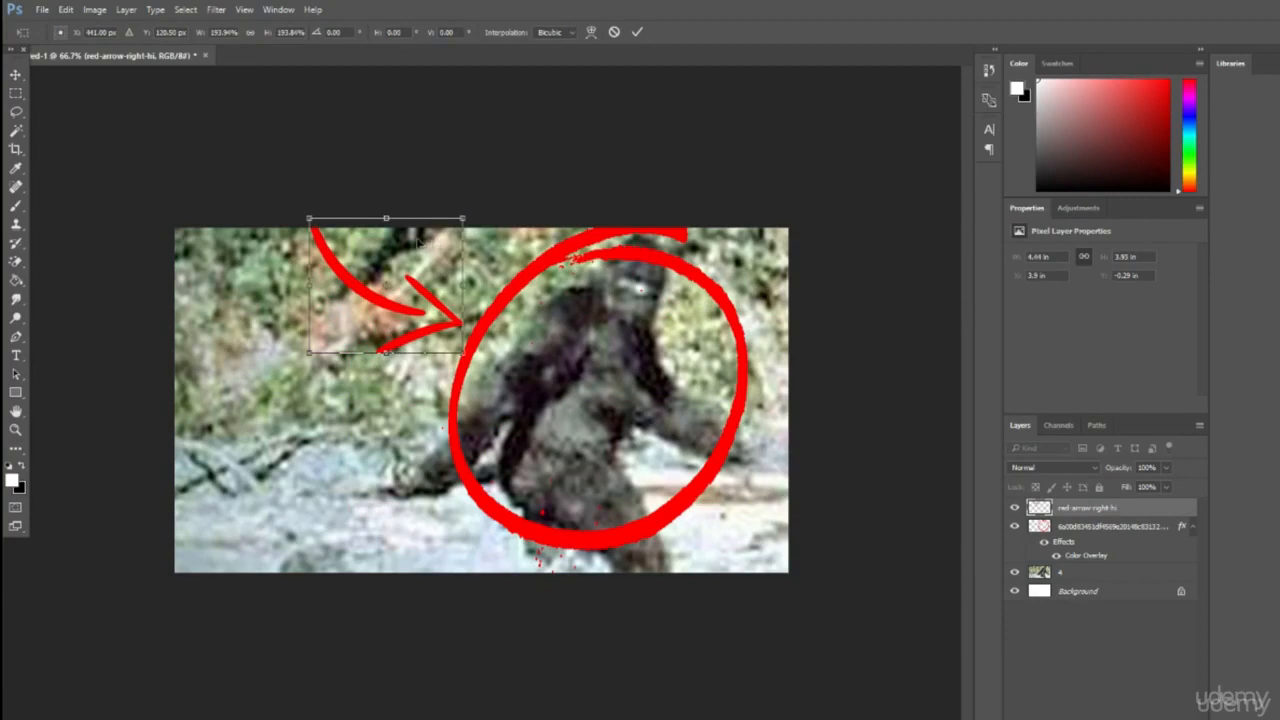
key(Return)
mouse_move(362, 316)
mouse_down()
mouse_move(357, 328)
mouse_move(371, 298)
mouse_move(359, 326)
mouse_up()
key(ctrl+z)
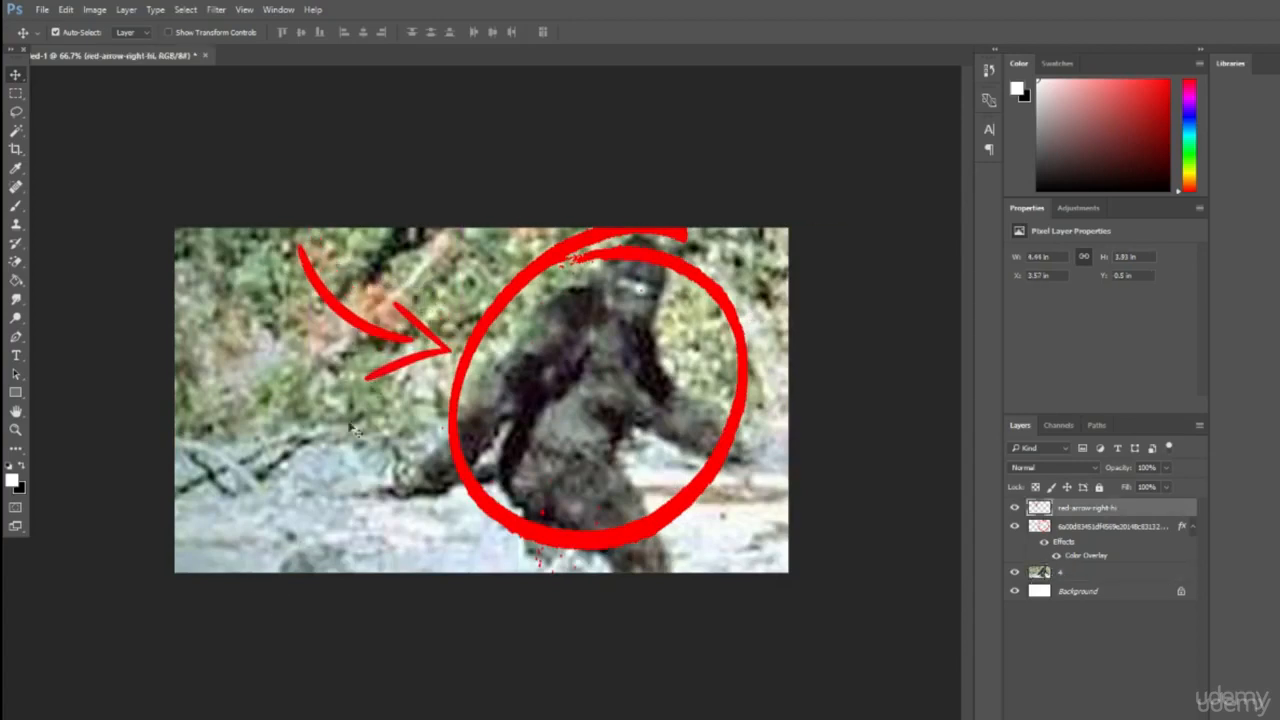
Rotate the red arrow counterclockwise so it points up and right, and place it at the circle's lower-left edge.
key(ctrl+t)
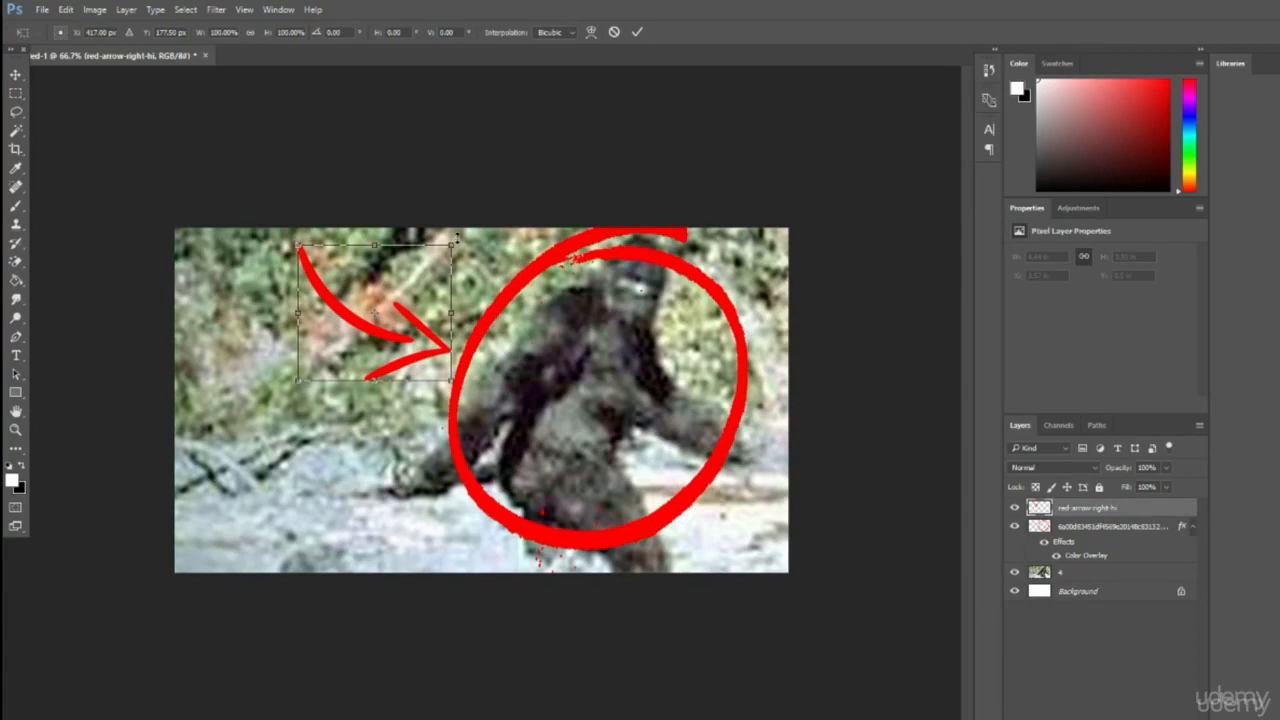
drag(459, 233, 371, 114)
key(Return)
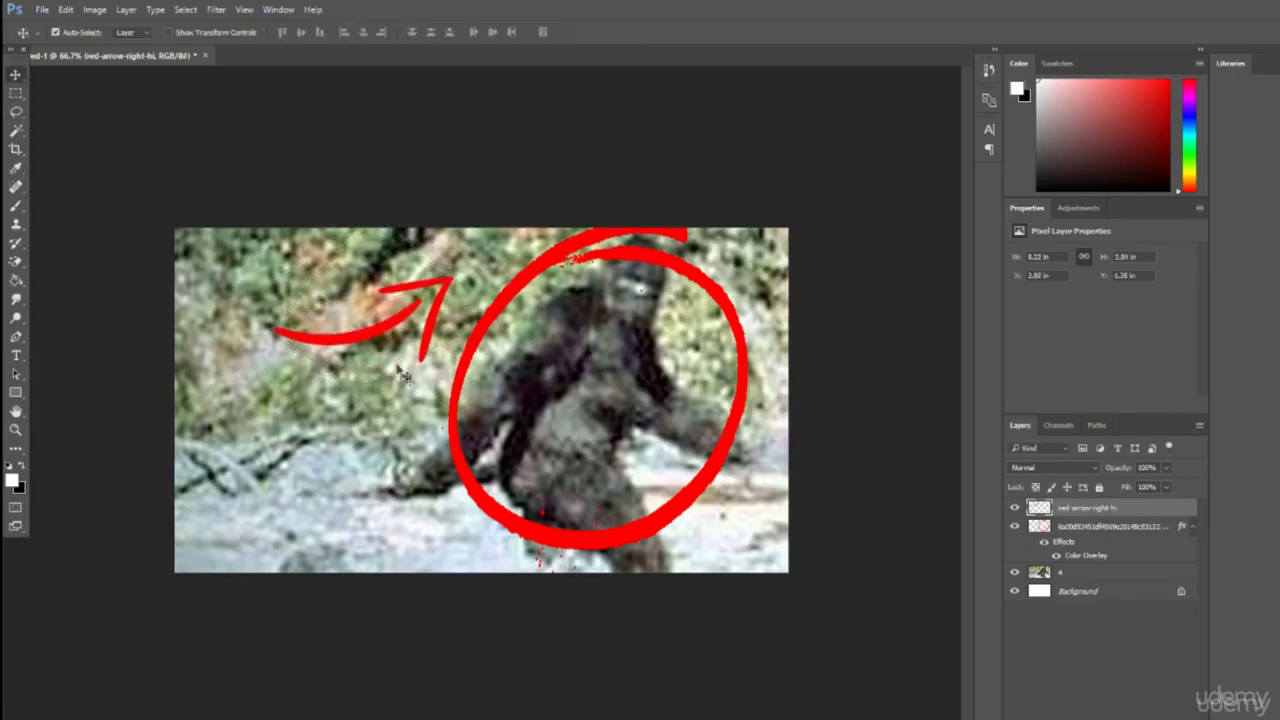
drag(354, 345, 356, 556)
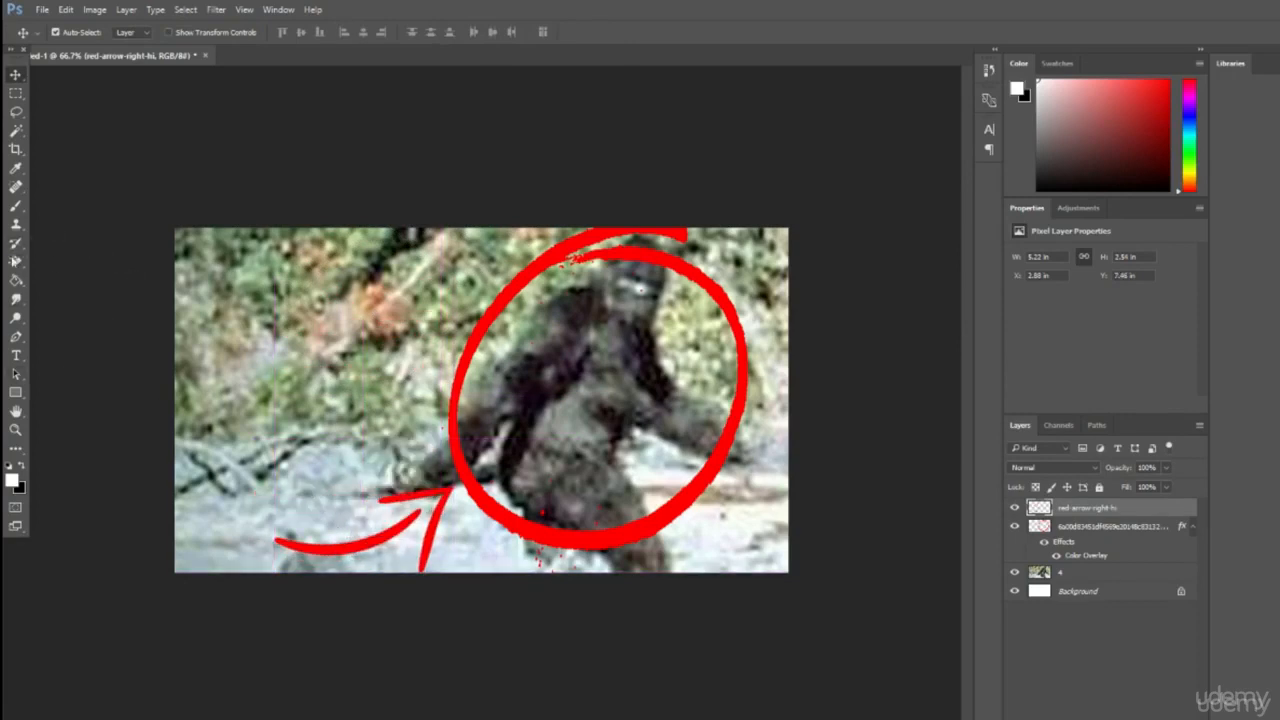
Draw a horizontal text box over the photo's left part, above the arrow, and enter "BIGBIG FOOT FOUND".
click(16, 355)
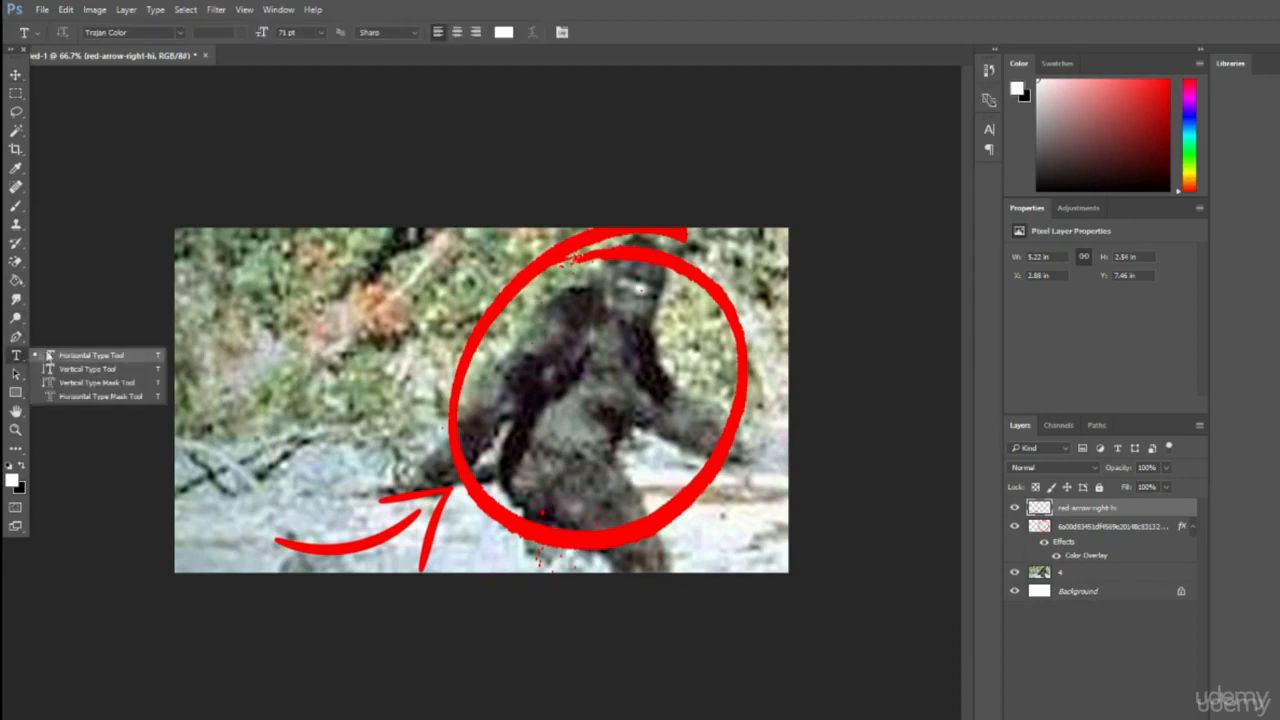
click(55, 356)
drag(186, 240, 441, 478)
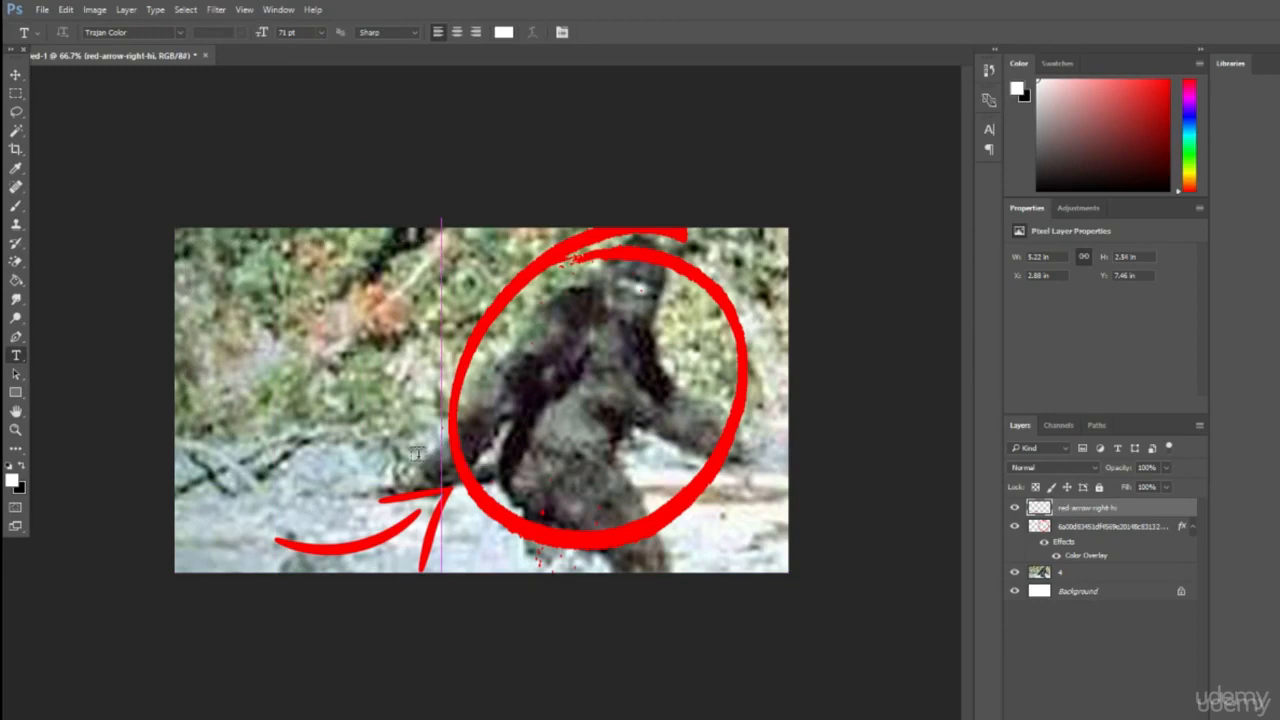
click(417, 453)
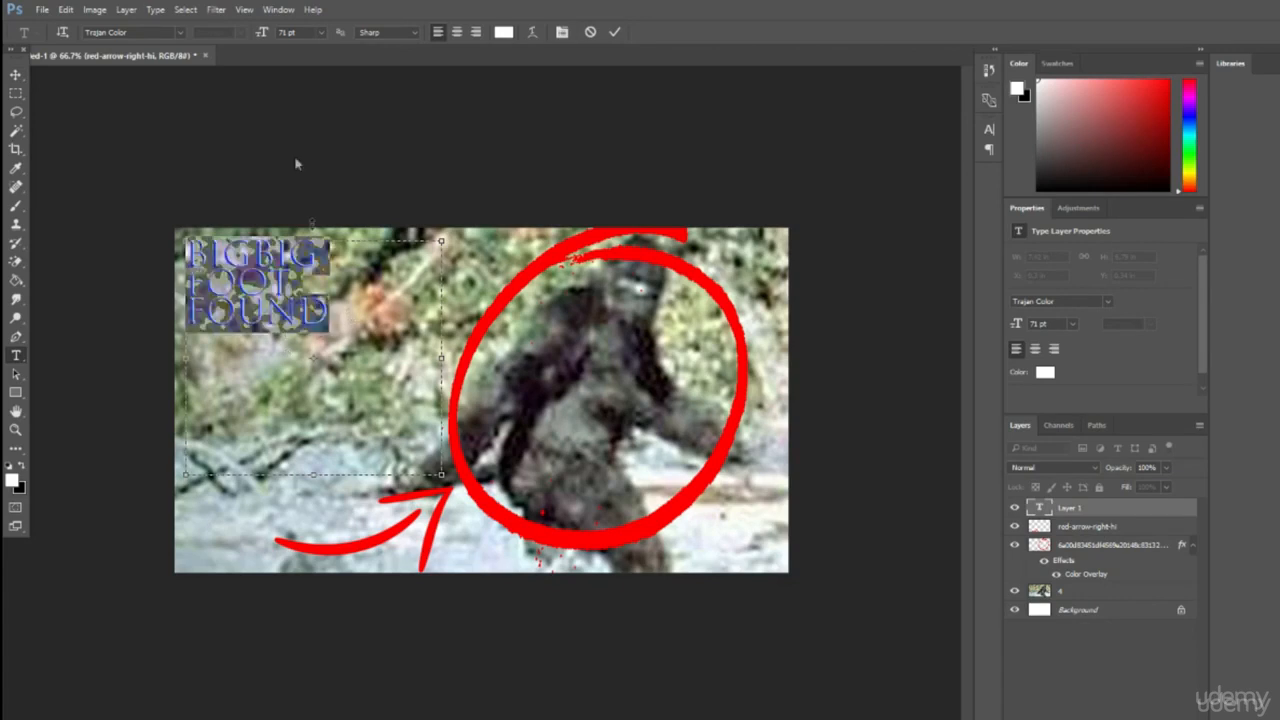
Try the headline text at 72 pt and 400 pt, and extend its text box down over the arrow.
click(322, 32)
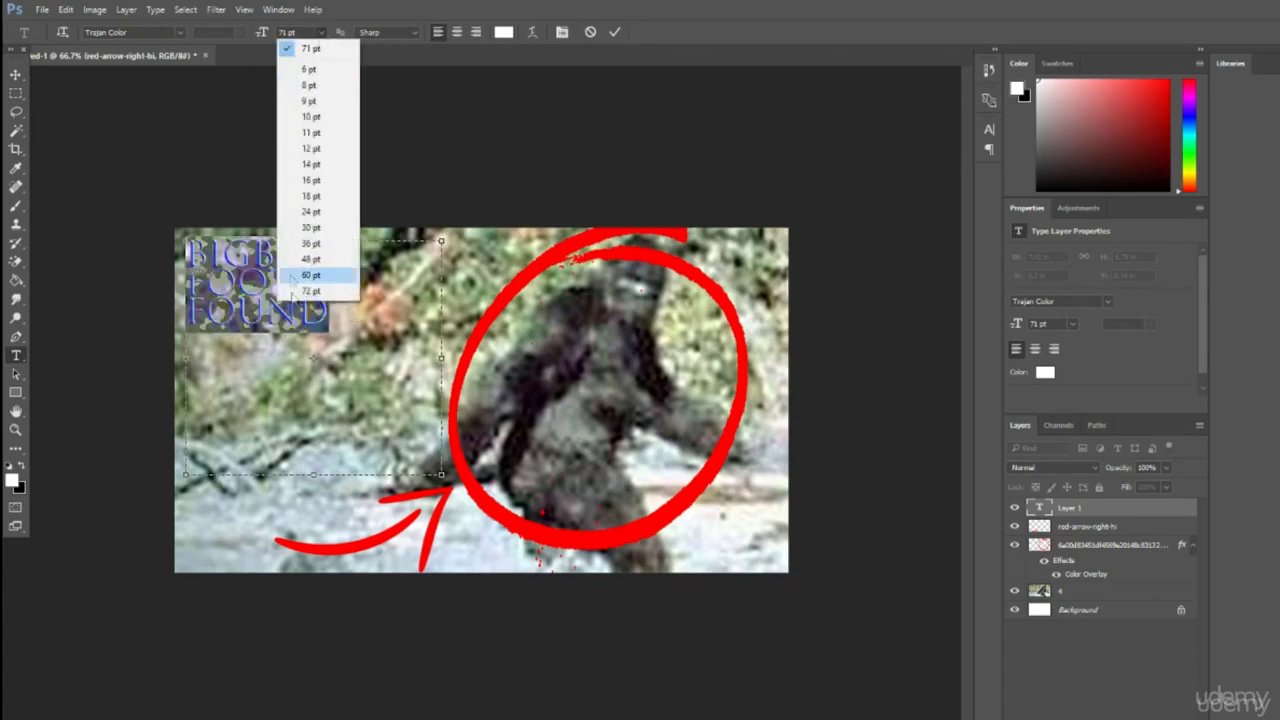
click(309, 292)
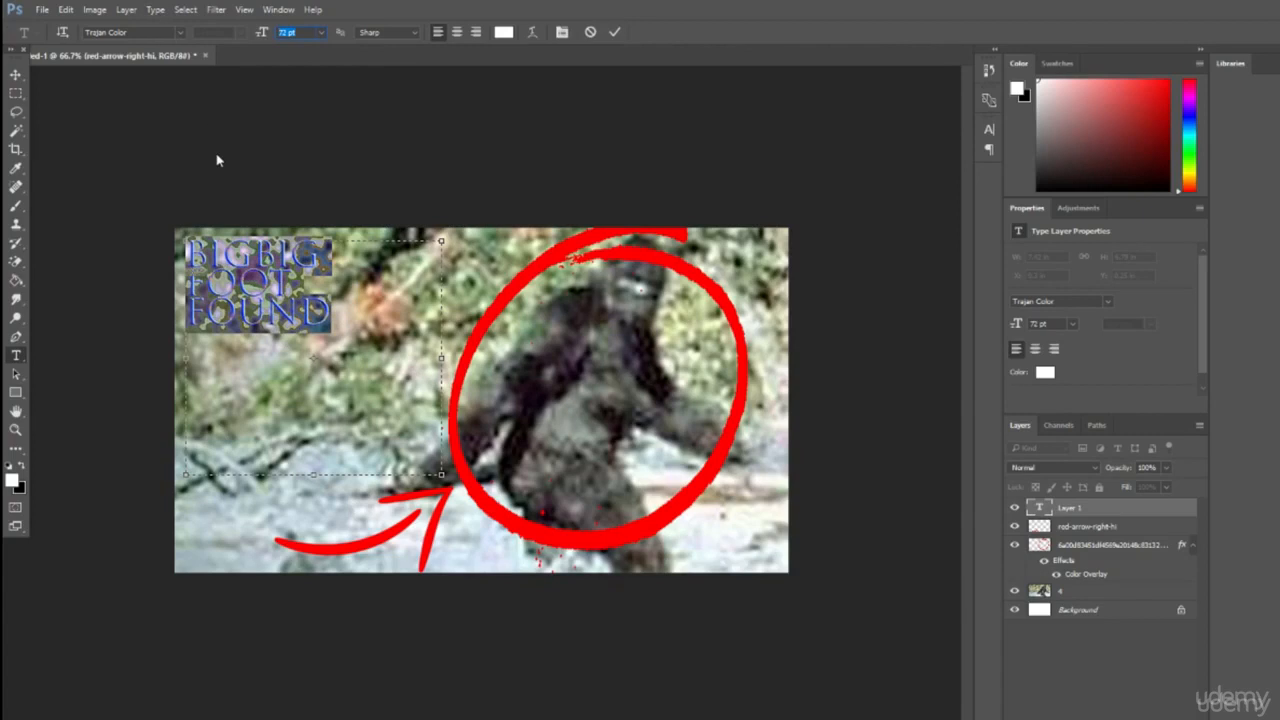
text(400)
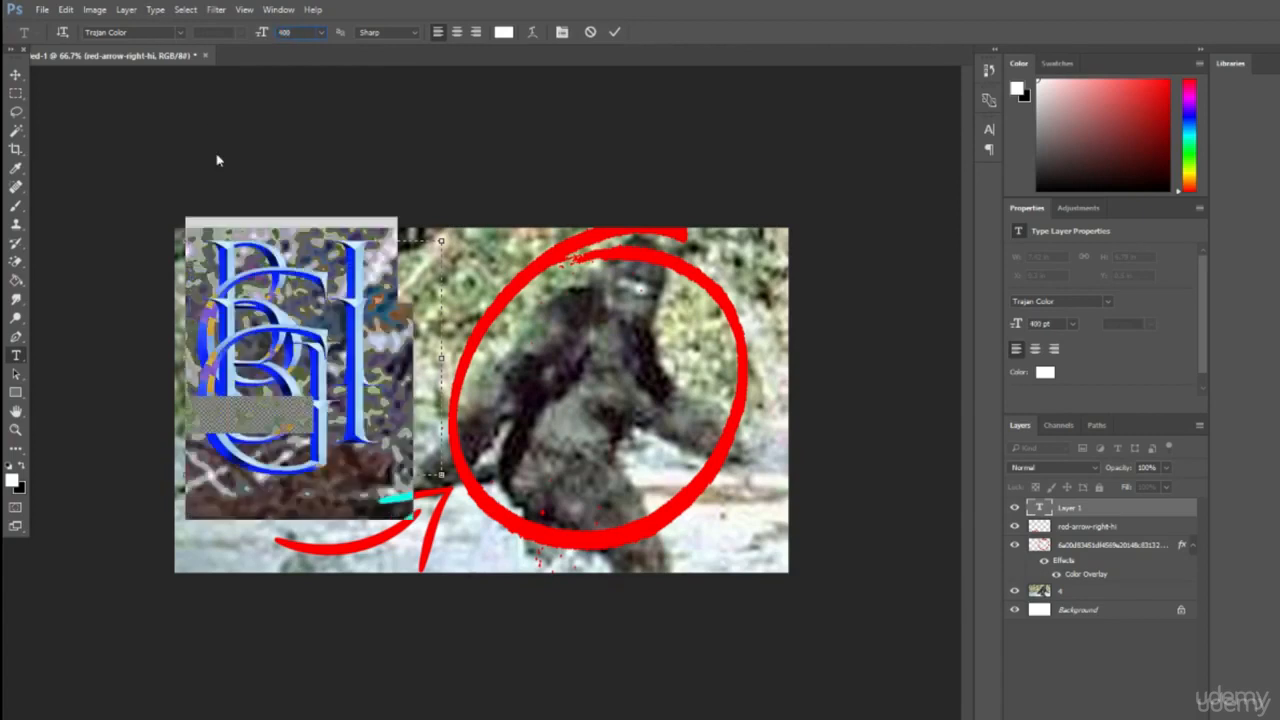
drag(442, 473, 481, 557)
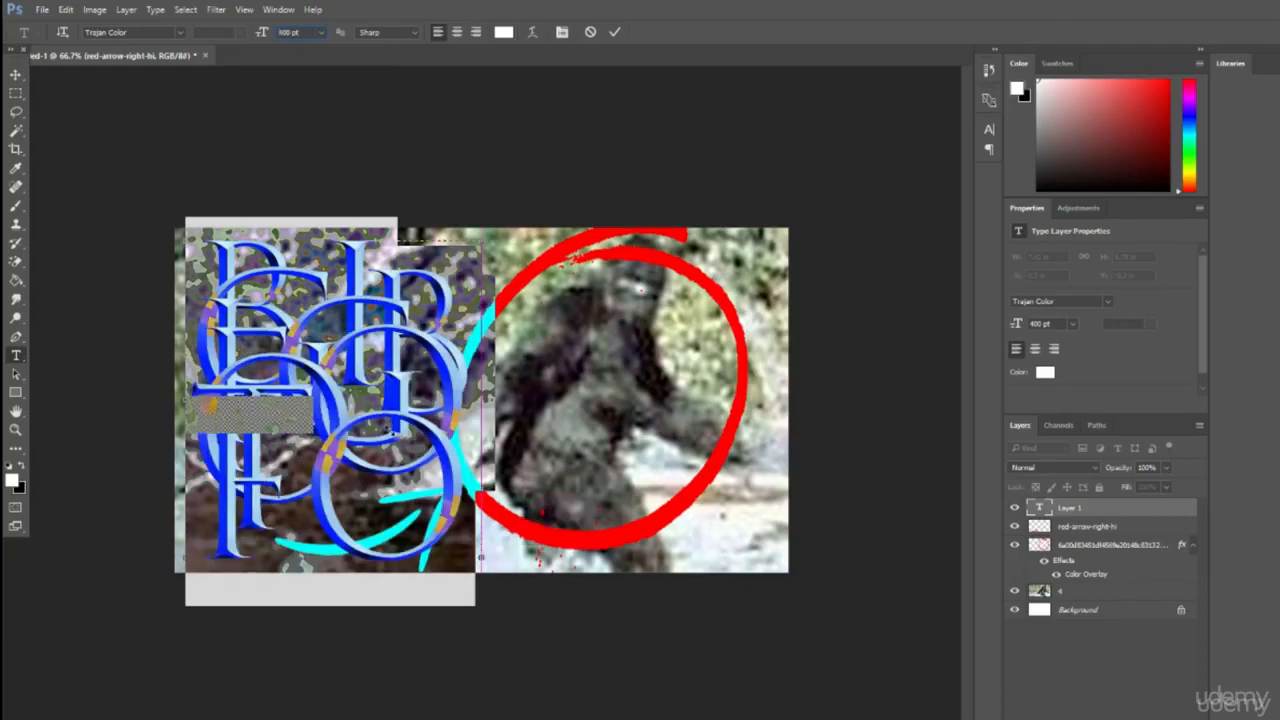
Set the headline text size to 250 pt and widen its text box across the creature.
click(290, 32)
text(25)
key(Return)
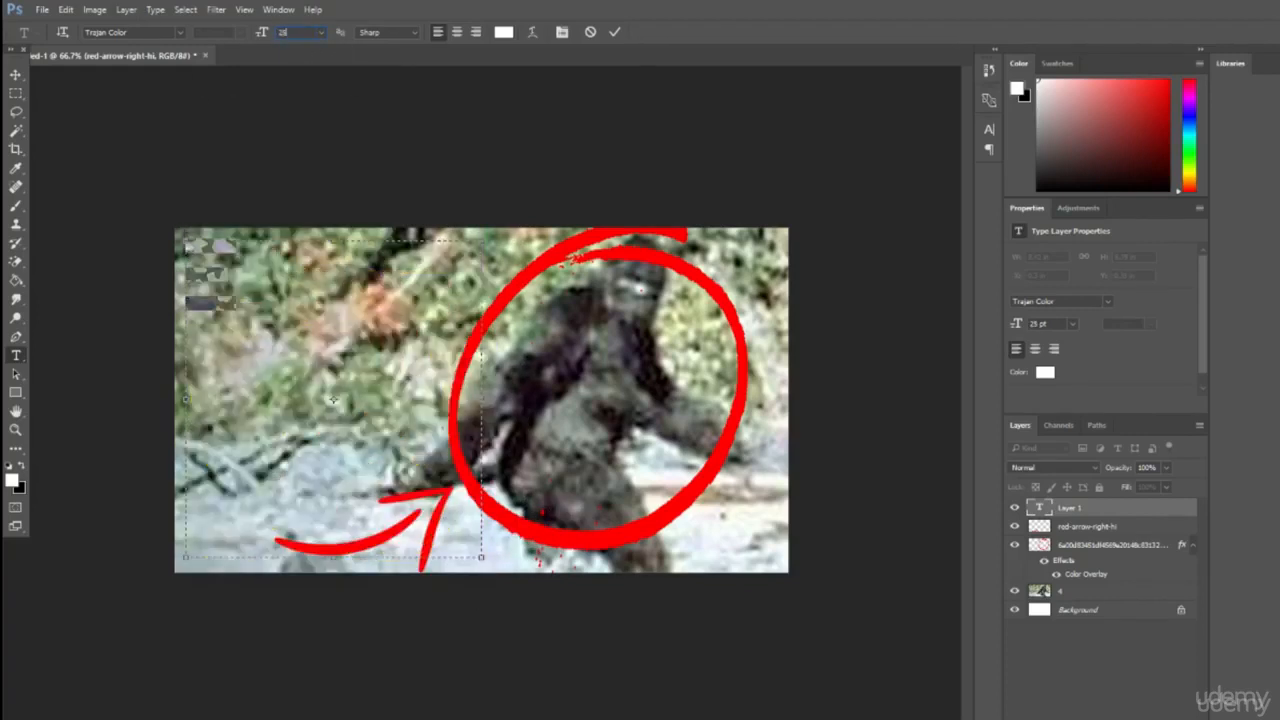
text(0)
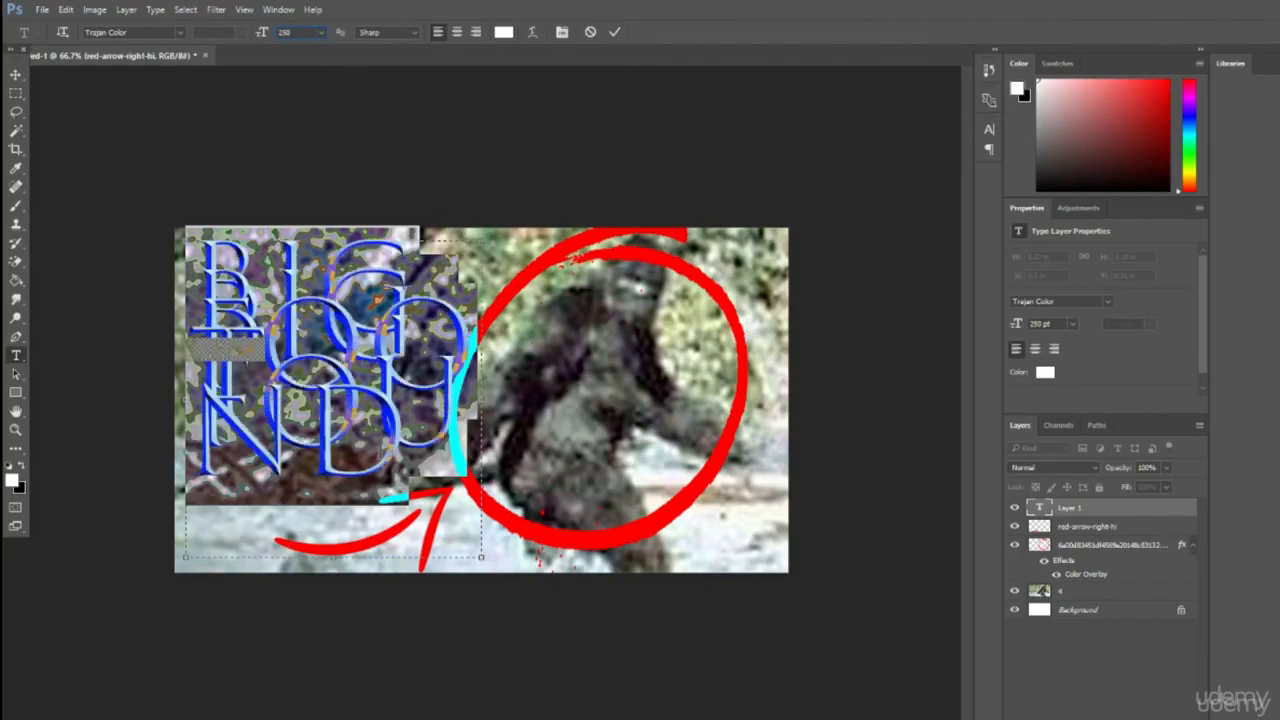
key(Return)
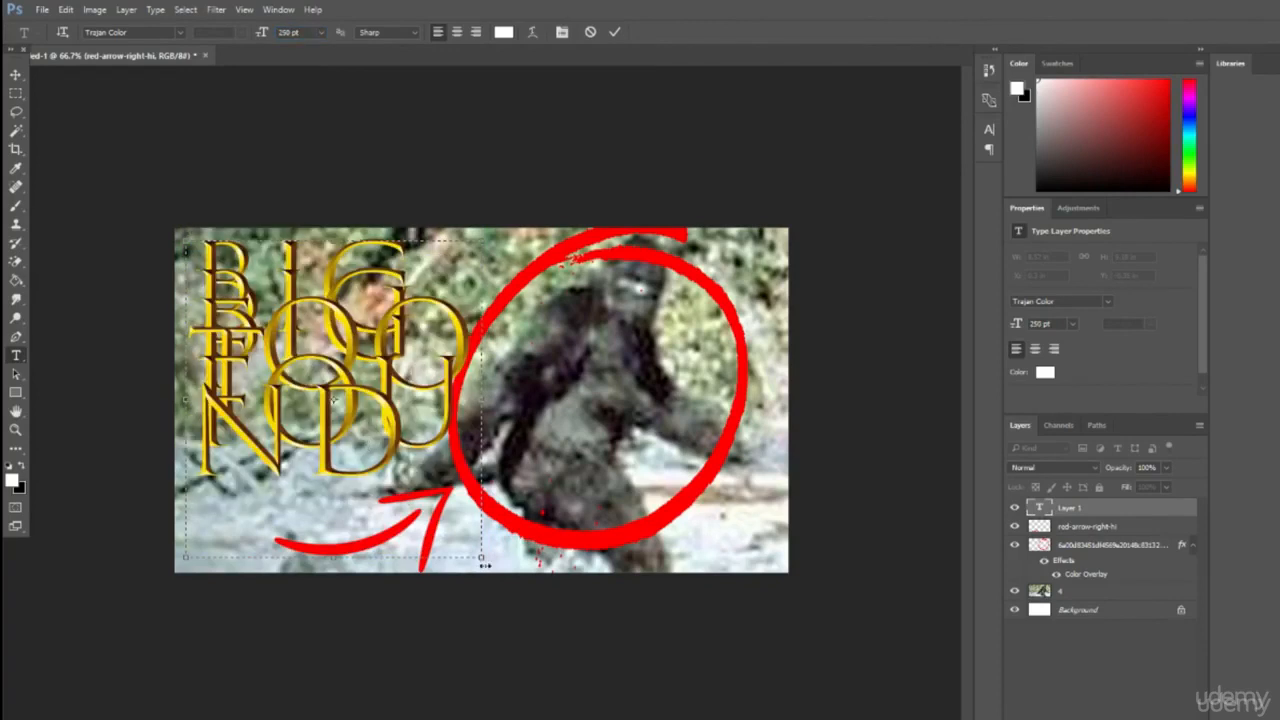
drag(480, 560, 638, 566)
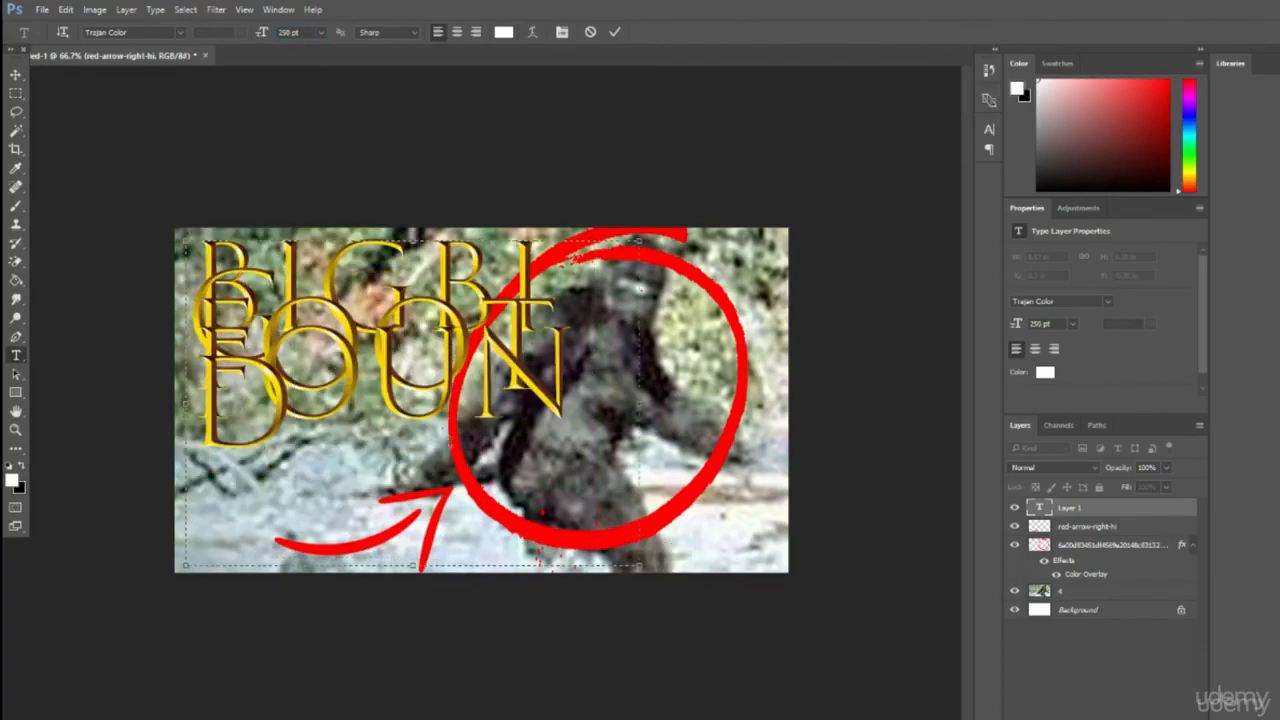
Set the leading of all the headline text to Auto.
key(ctrl+a)
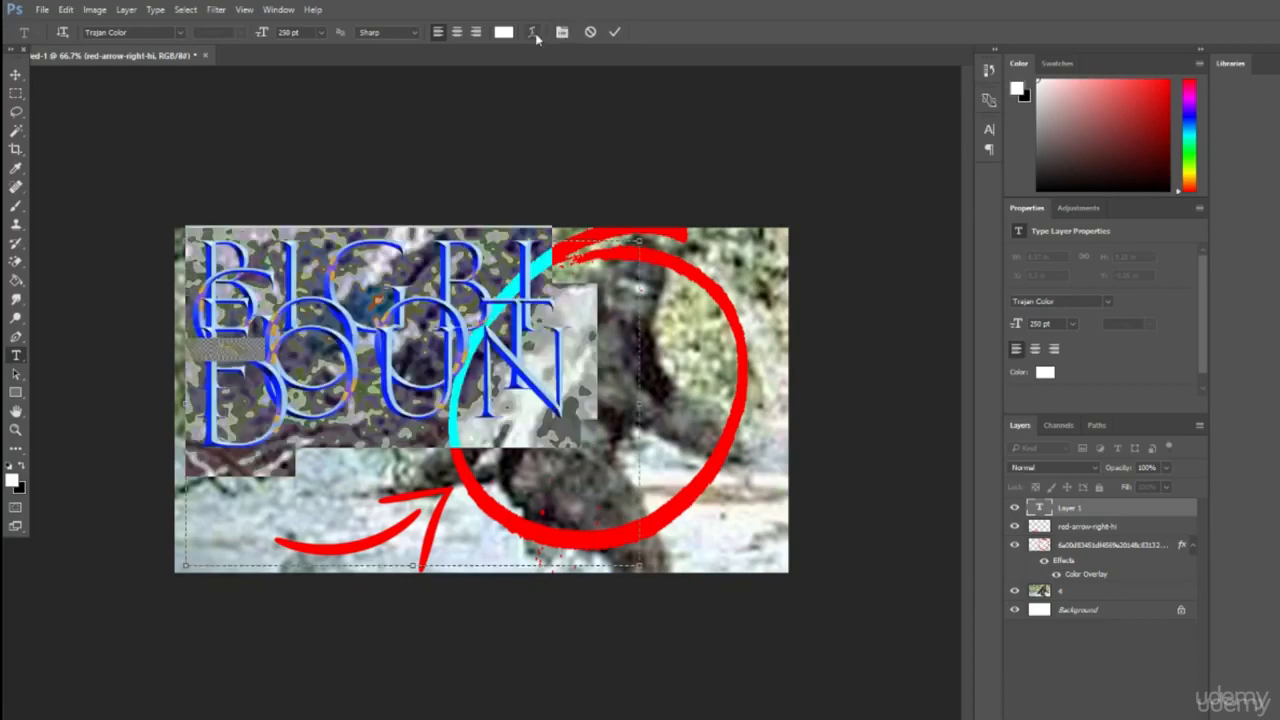
click(533, 33)
click(808, 191)
click(563, 33)
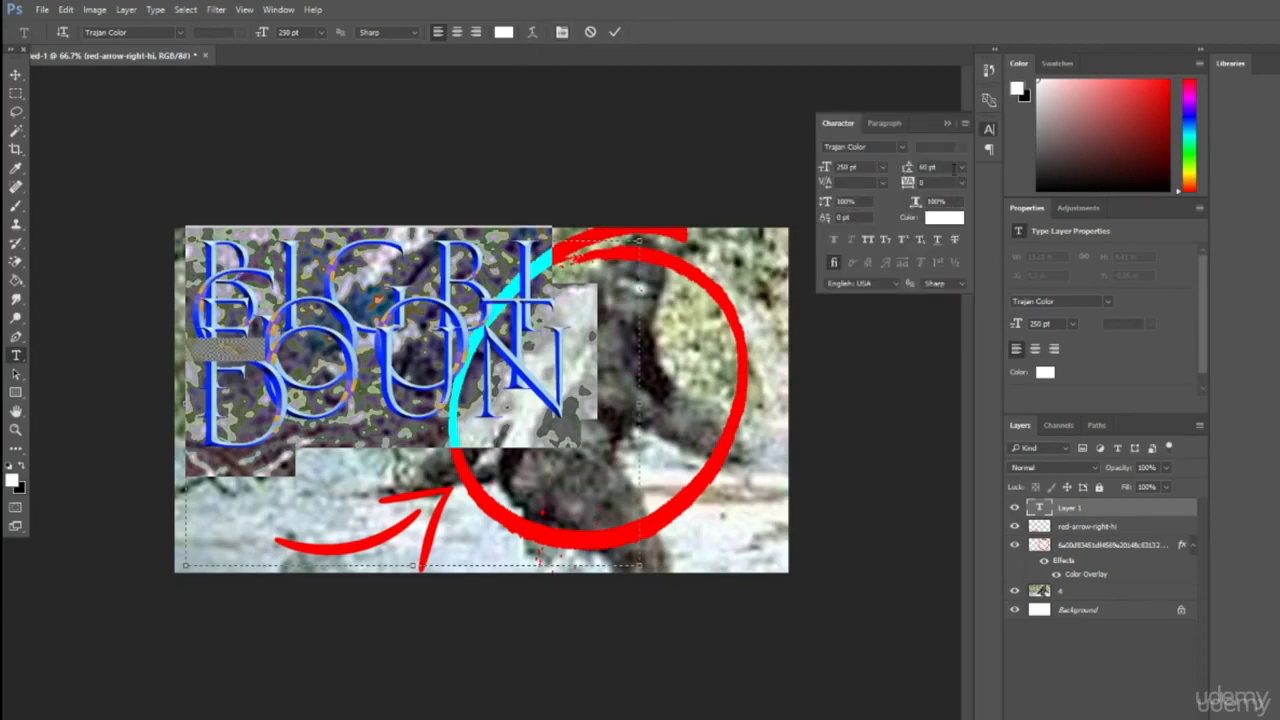
click(961, 175)
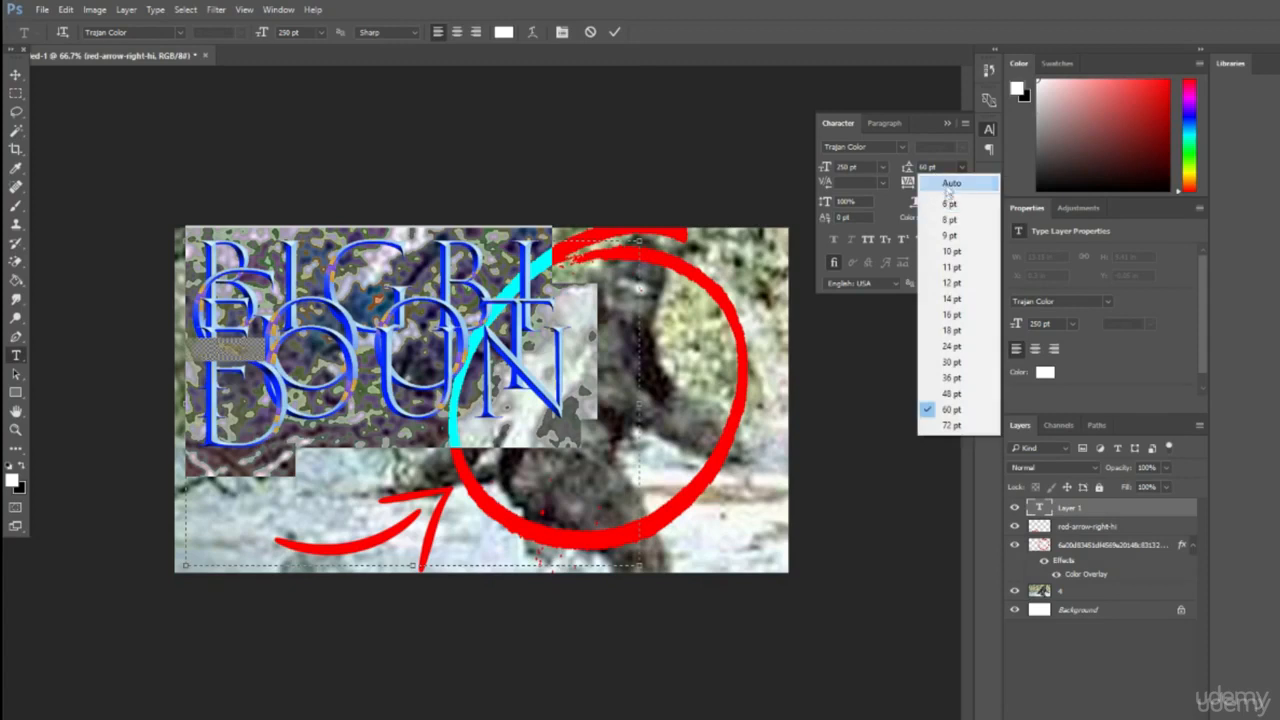
click(935, 177)
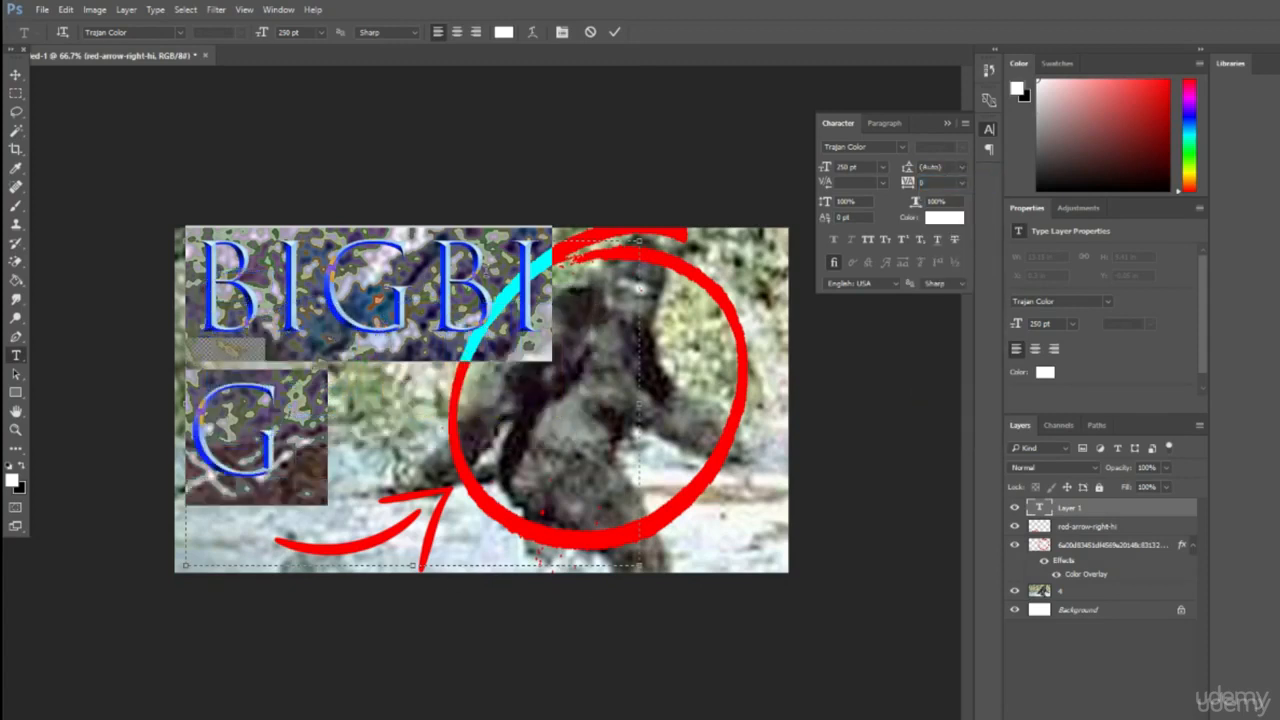
Extend the text box below the canvas and delete the duplicate word so the headline reads "BIG FOOT FOUND".
drag(640, 566, 696, 632)
drag(419, 272, 140, 300)
key(BackSpace)
click(397, 376)
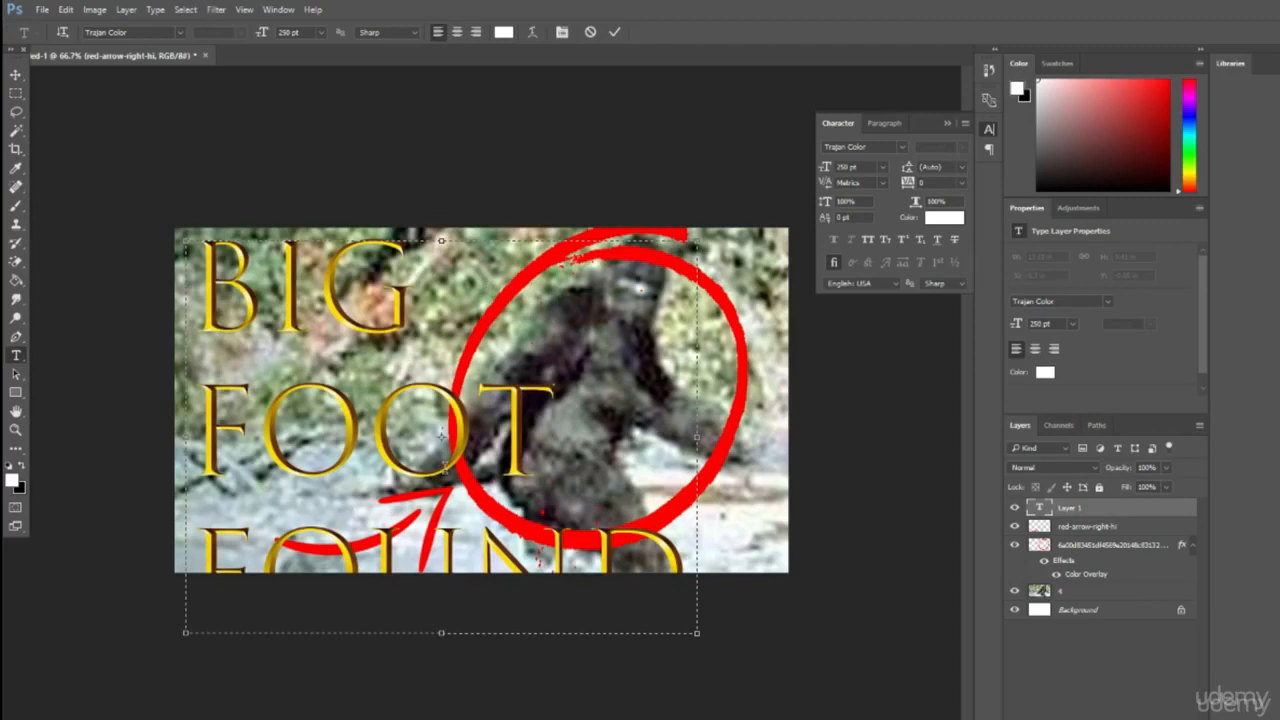
Select all the headline text and preview the available fonts on it.
key(ctrl+a)
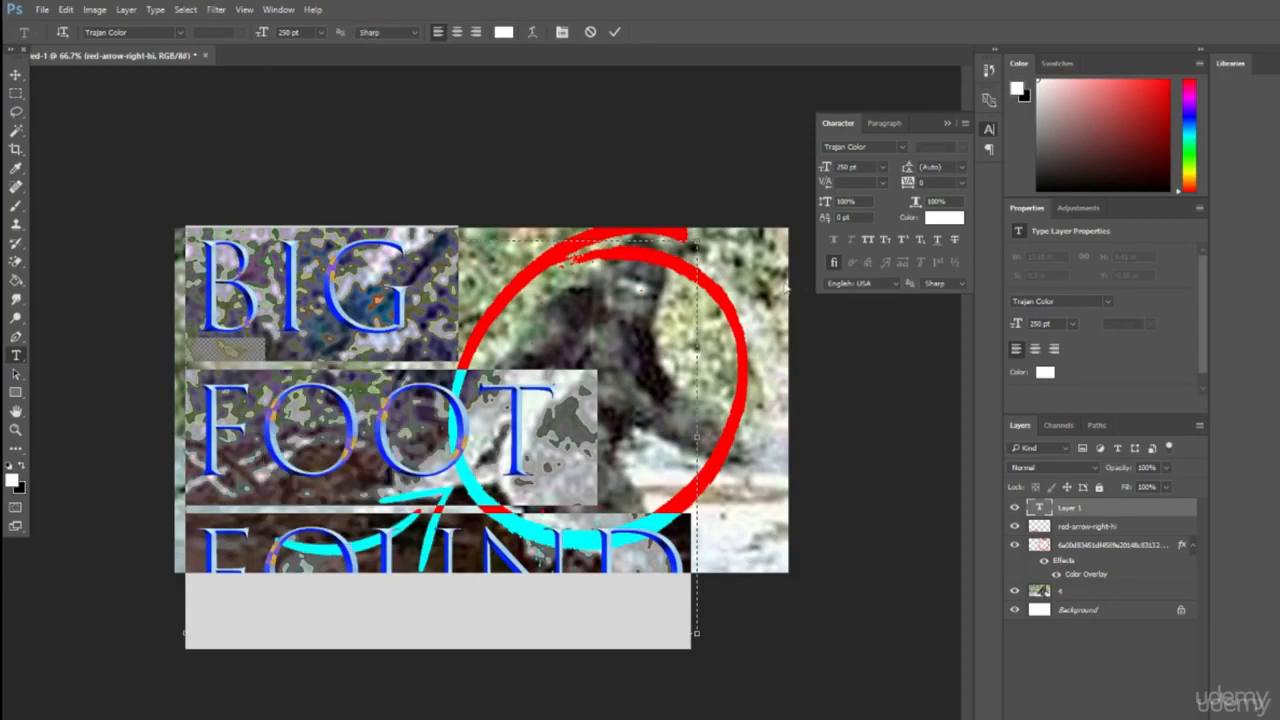
click(949, 124)
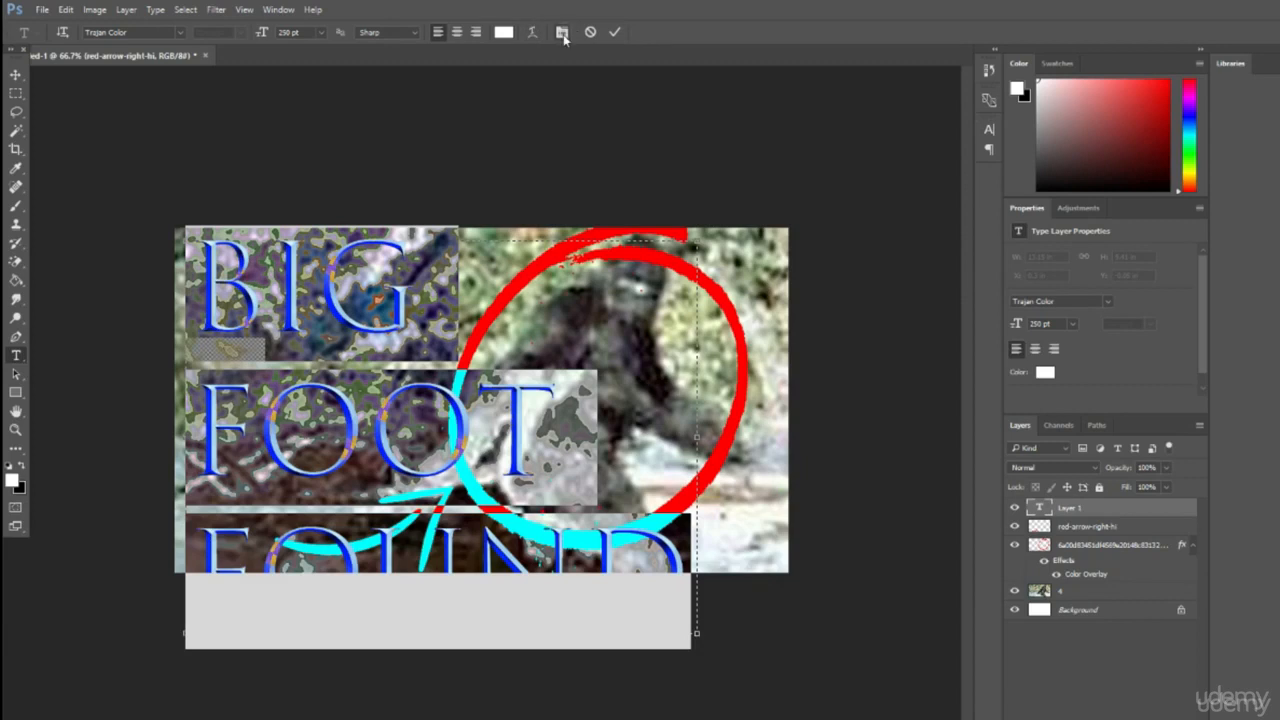
click(562, 33)
click(562, 33)
click(179, 32)
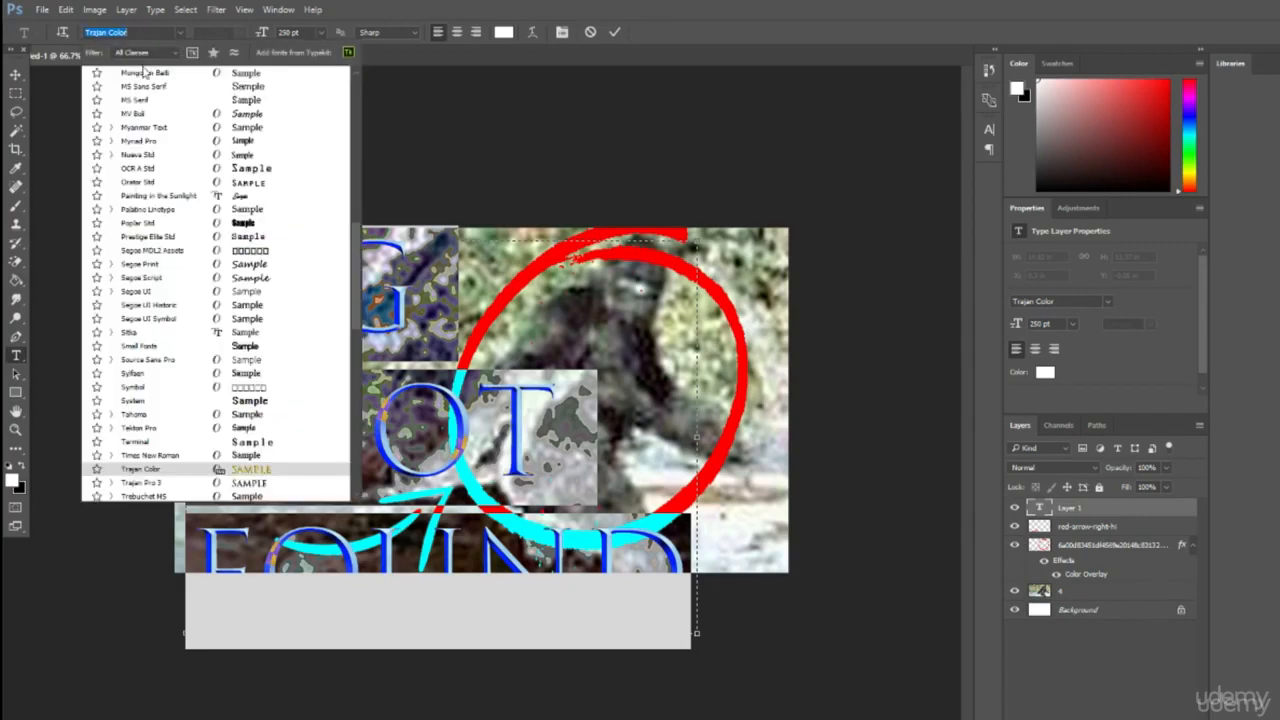
scroll(305, 203, up, 5)
scroll(305, 203, up, 5)
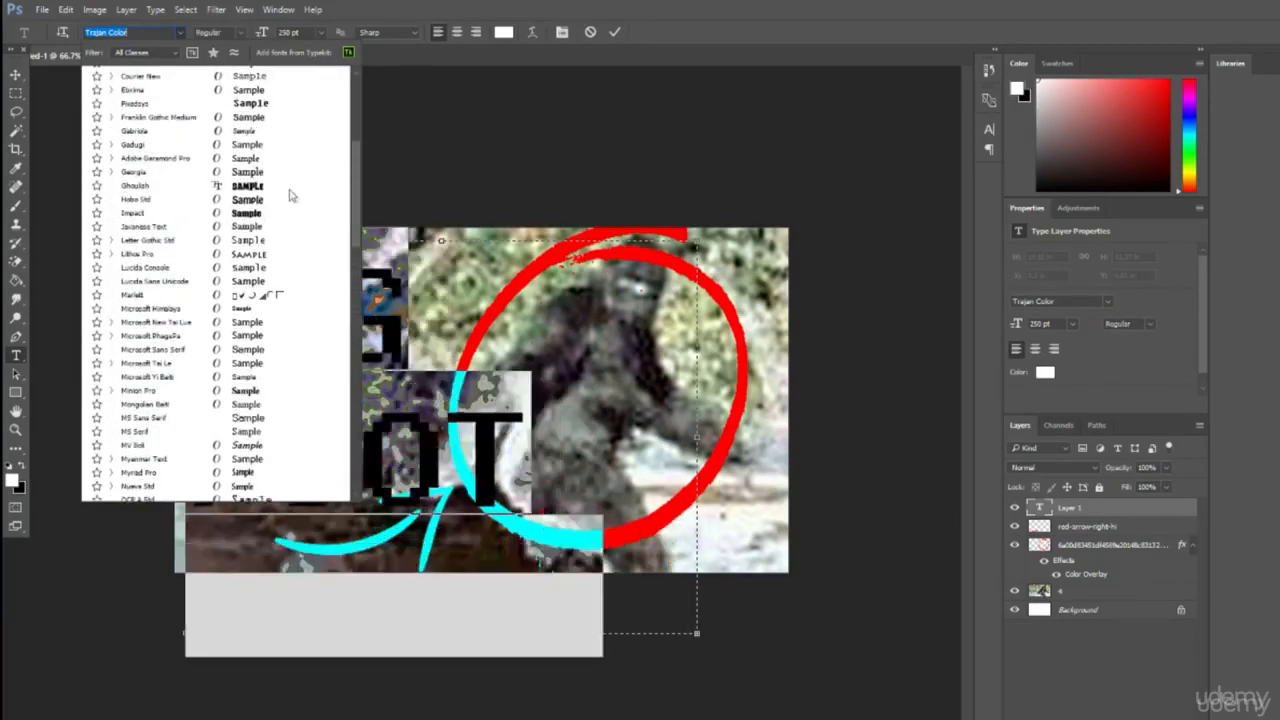
scroll(254, 142, up, 1)
scroll(250, 180, down, 1)
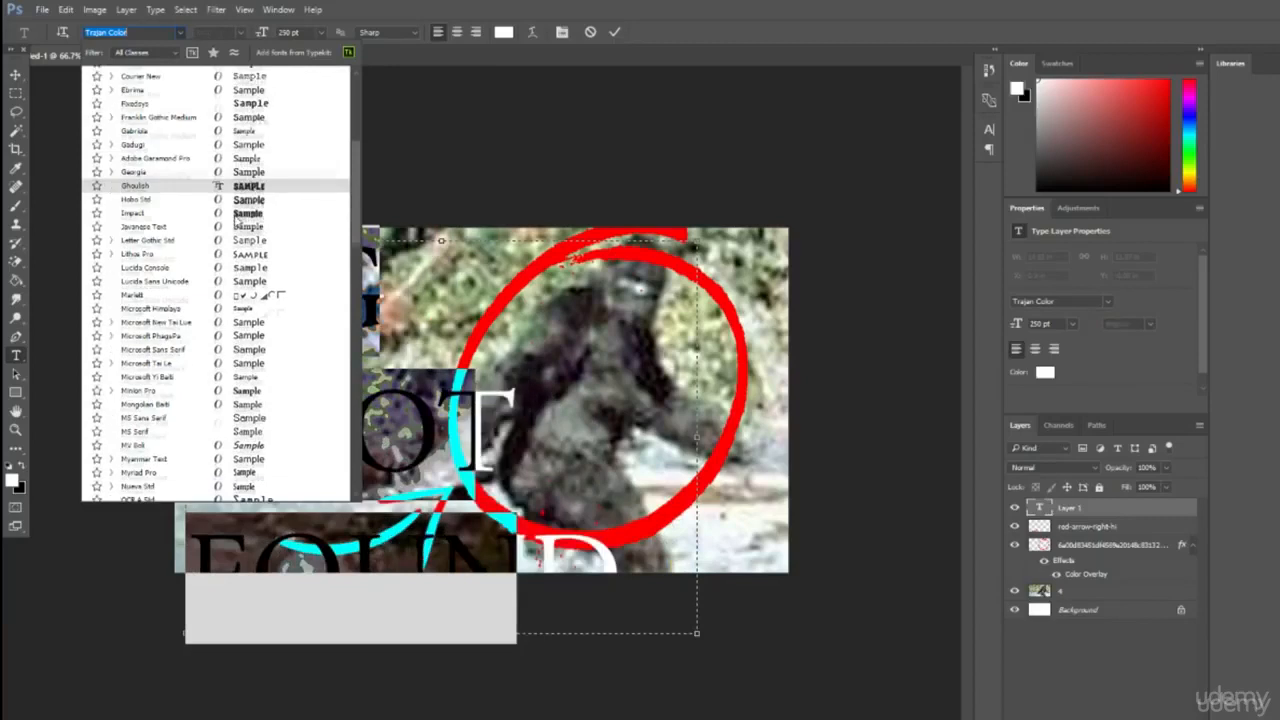
scroll(238, 232, down, 1)
scroll(238, 231, down, 2)
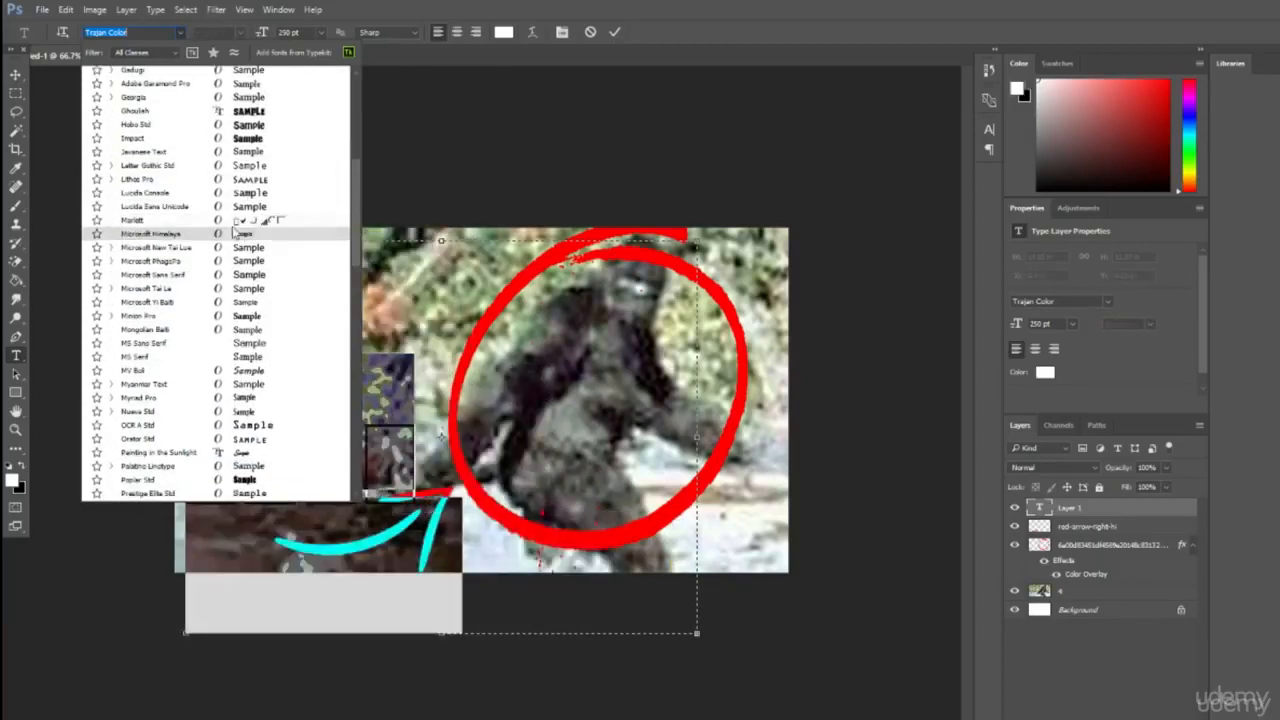
scroll(234, 229, up, 2)
key(Escape)
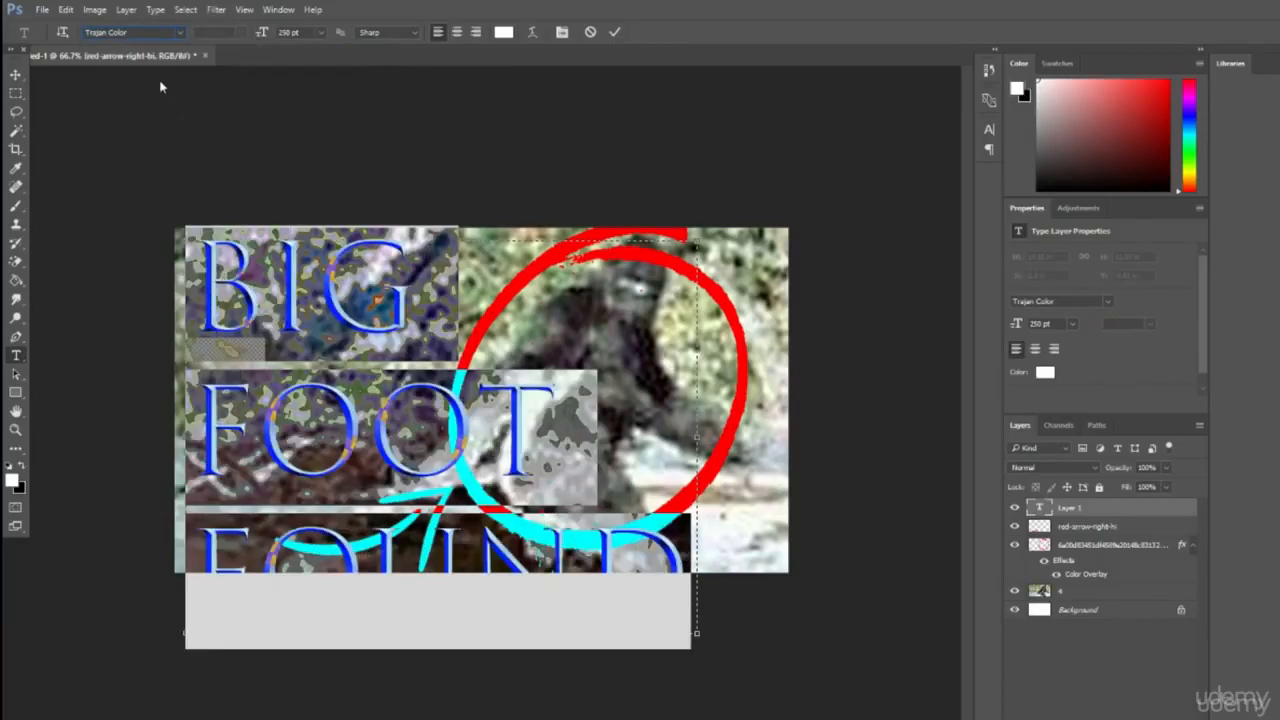
Change the headline text's font to Impact.
click(143, 33)
text(S)
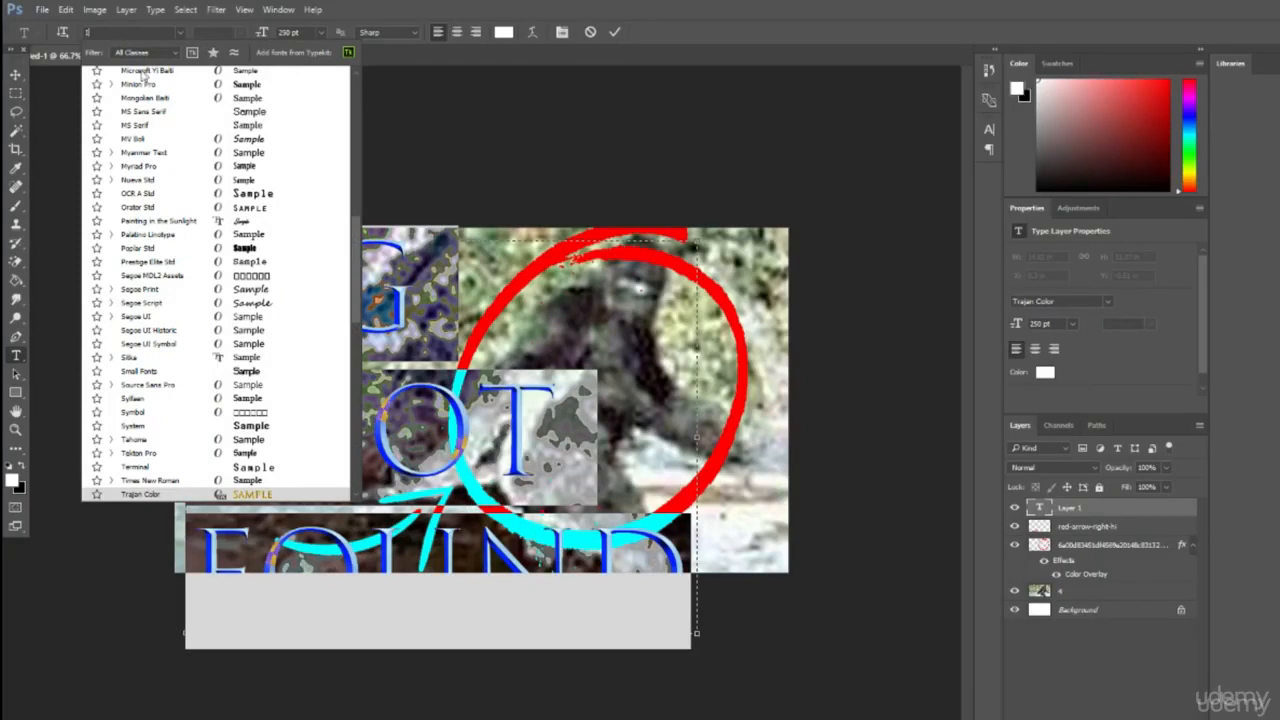
text(MP)
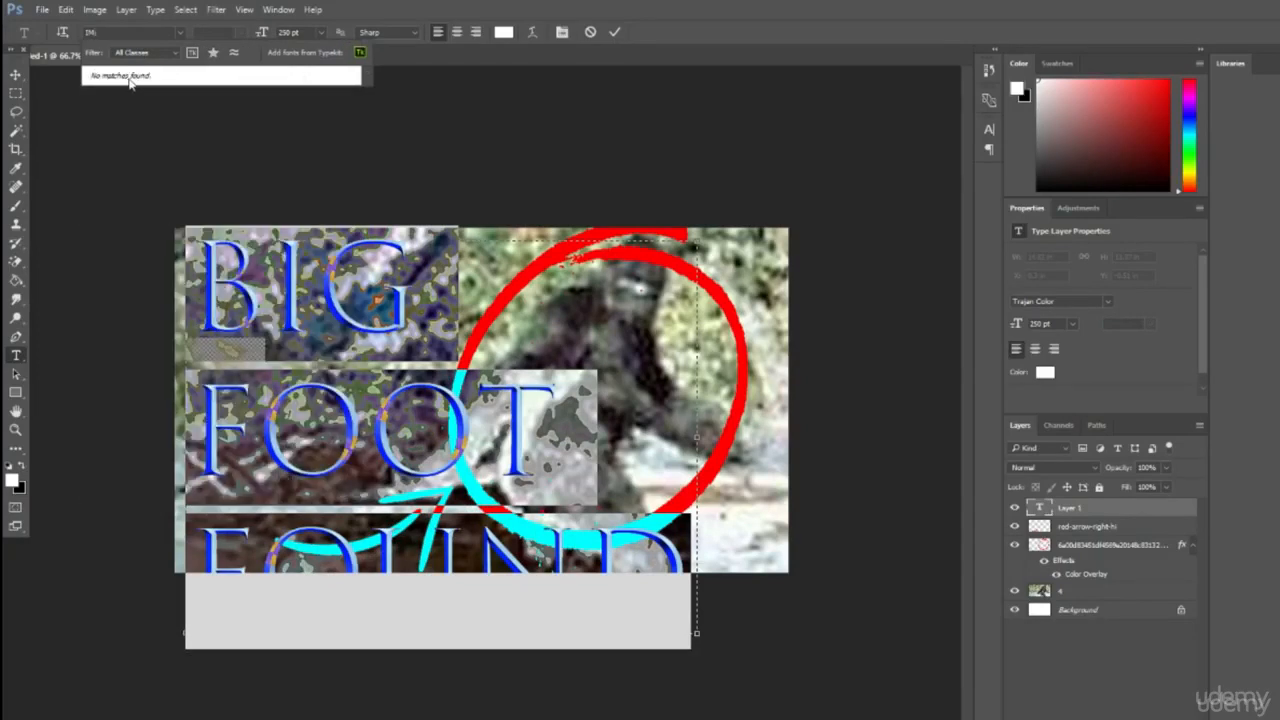
key(BackSpace)
click(158, 77)
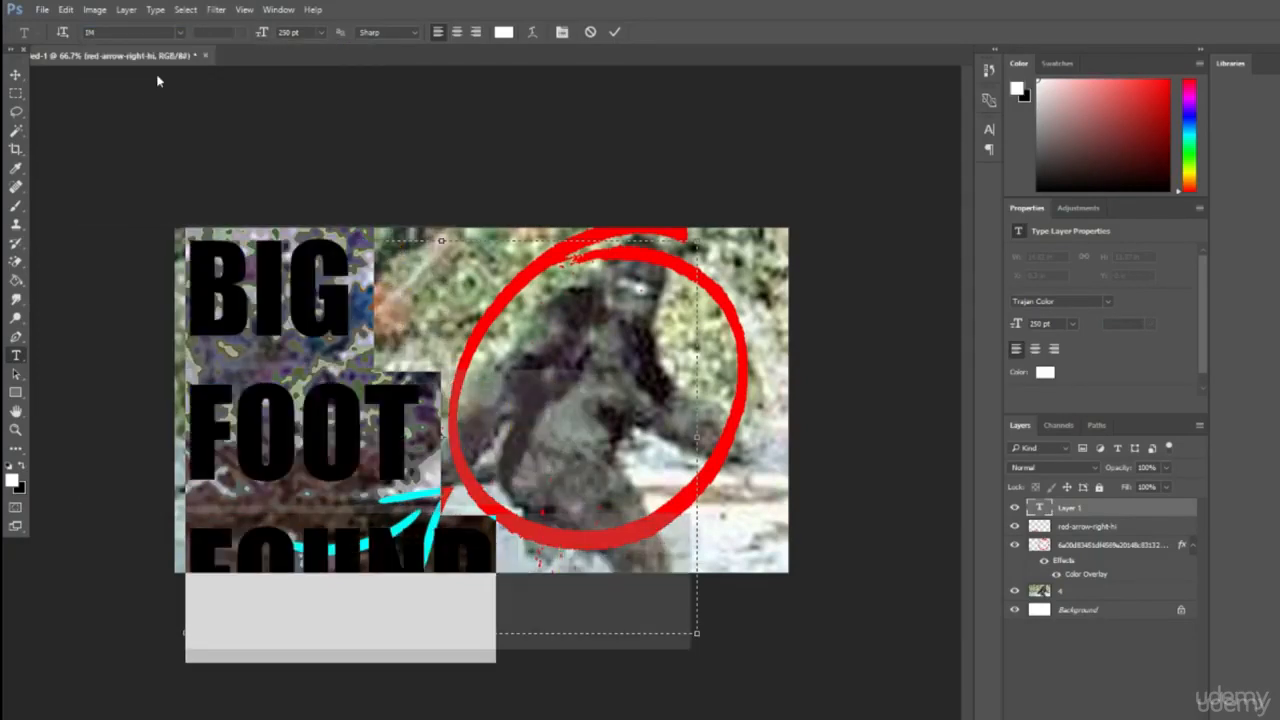
click(320, 249)
drag(498, 565, 429, 560)
drag(441, 436, 226, 321)
Set the headline text's leading to 14 pt.
click(562, 32)
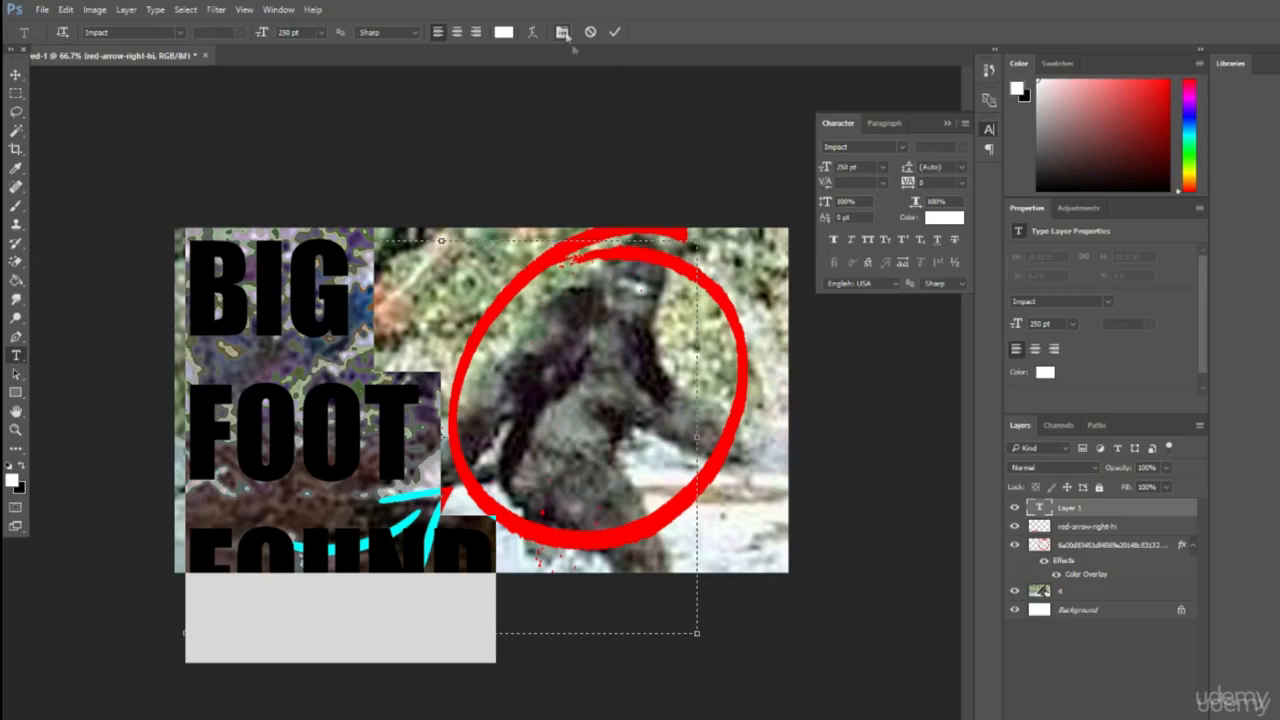
click(961, 167)
click(955, 298)
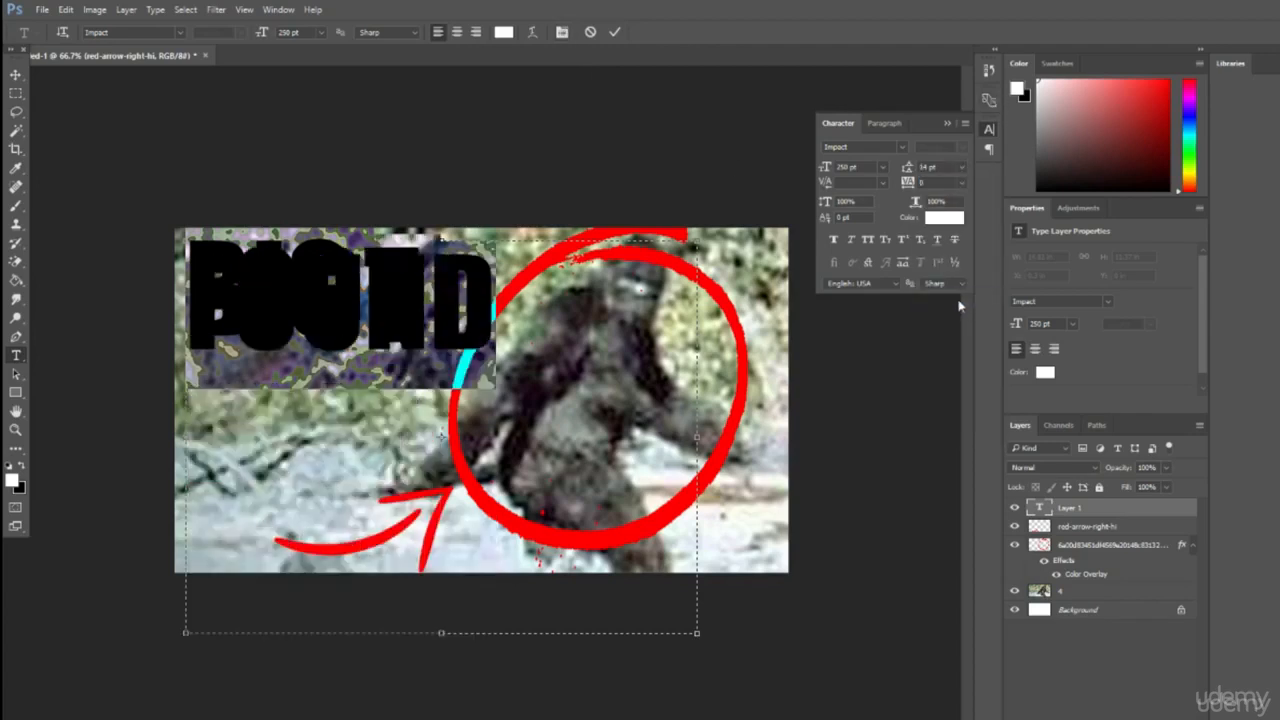
Try wider leading values on the headline text, starting with 72 pt.
click(962, 168)
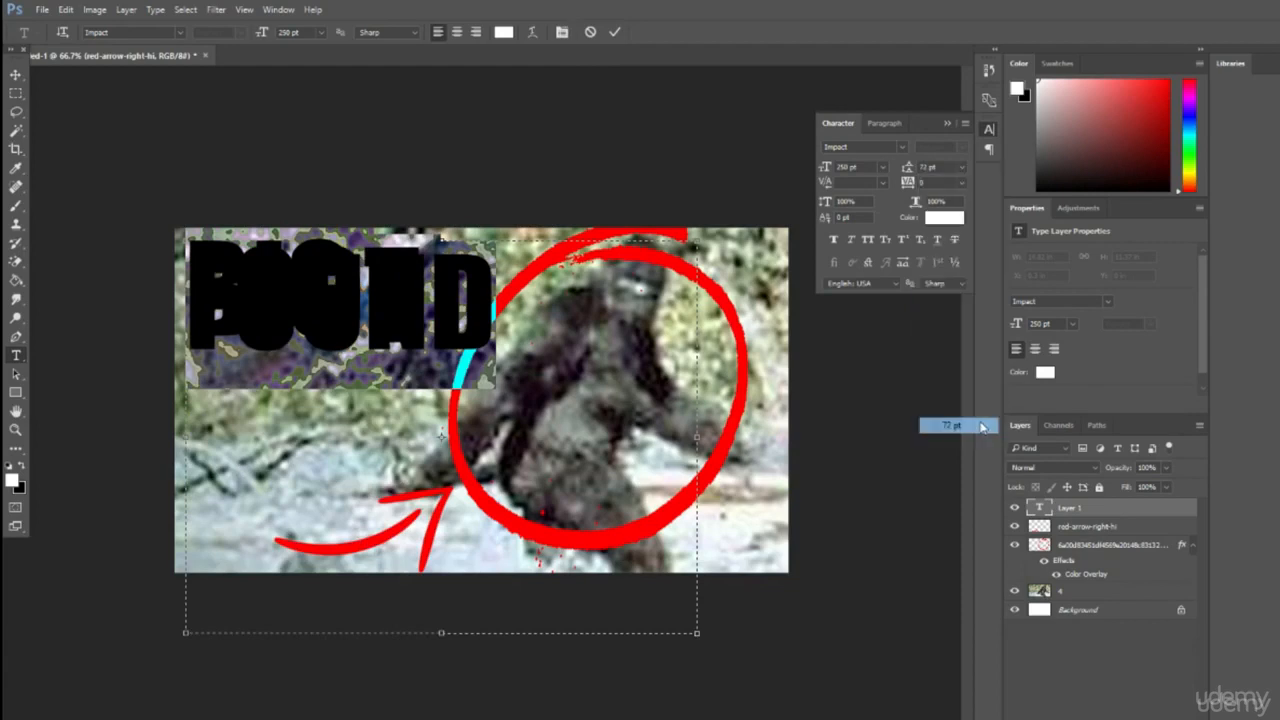
click(972, 425)
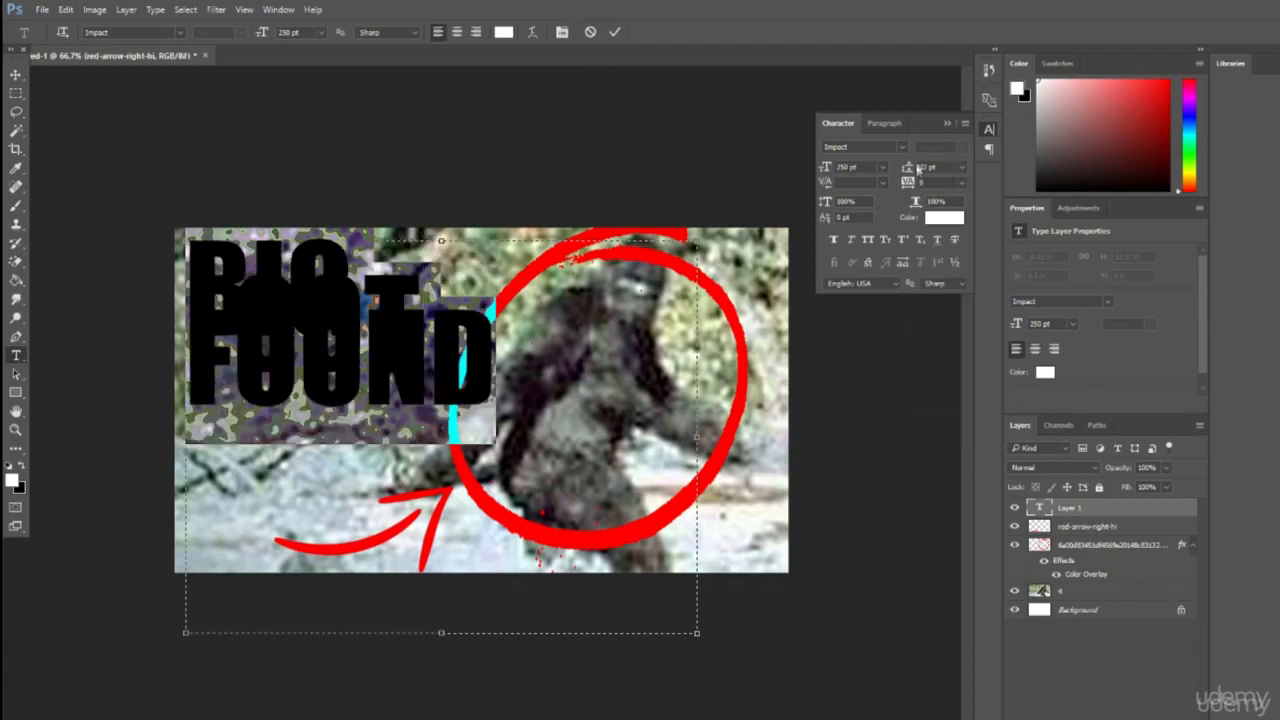
text(108)
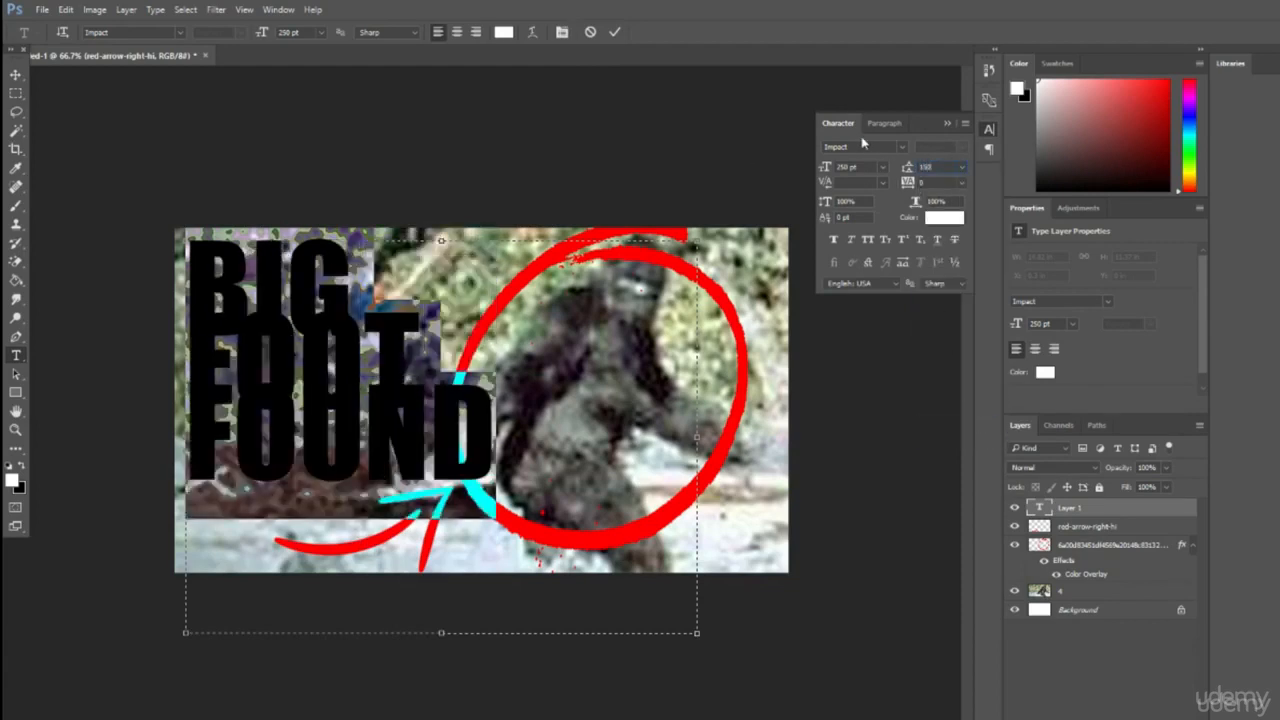
key(BackSpace)
key(BackSpace)
key(BackSpace)
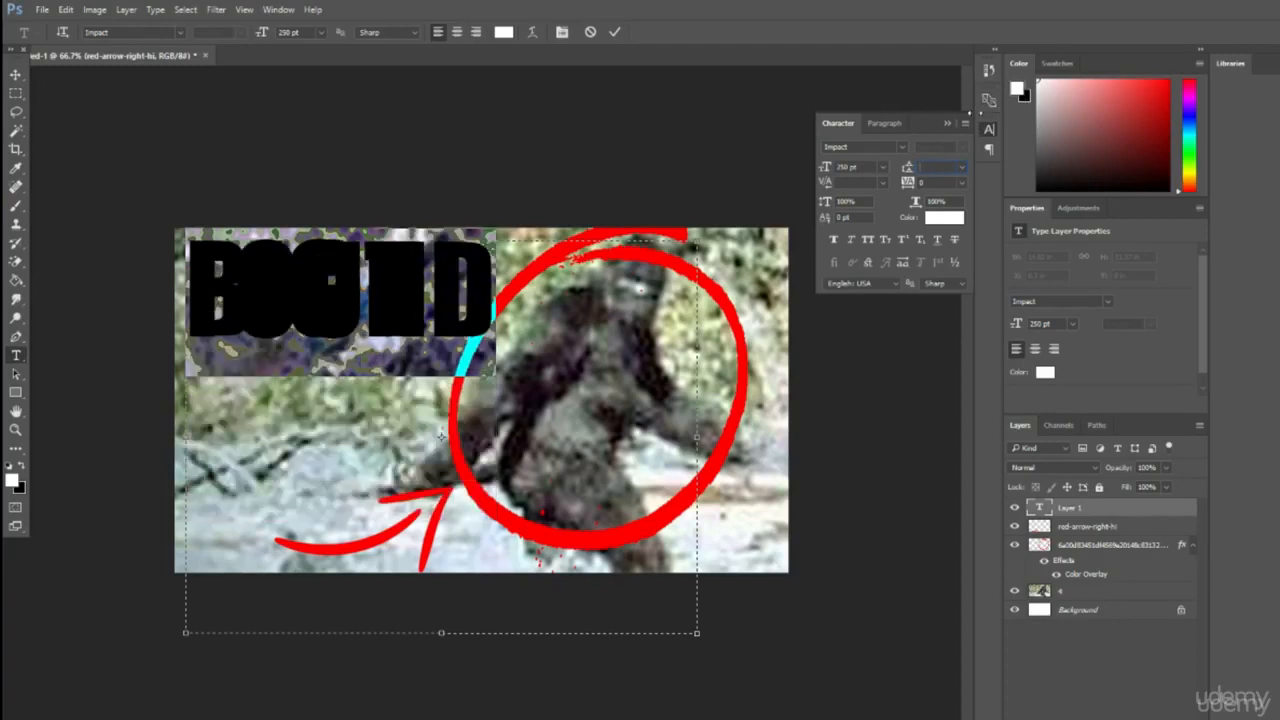
Set the headline text's leading to 205 pt and commit the text edit.
text(250)
key(BackSpace)
key(BackSpace)
text(25)
key(BackSpace)
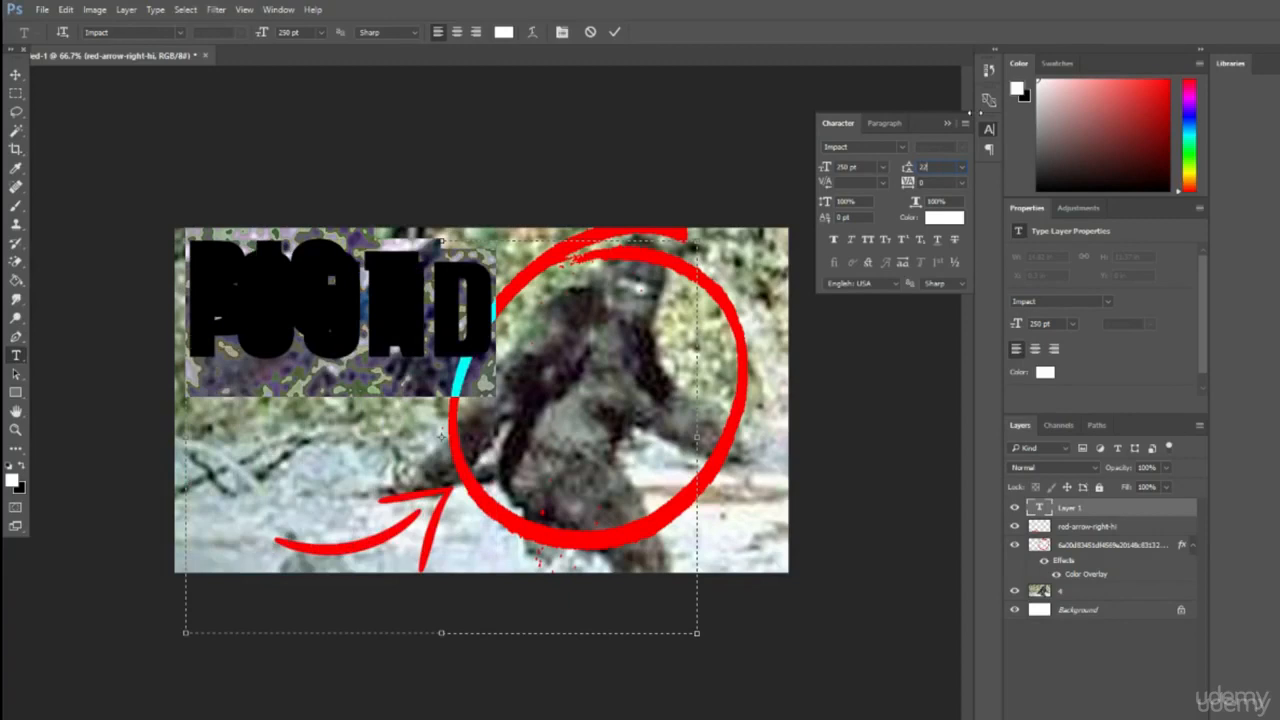
text(00)
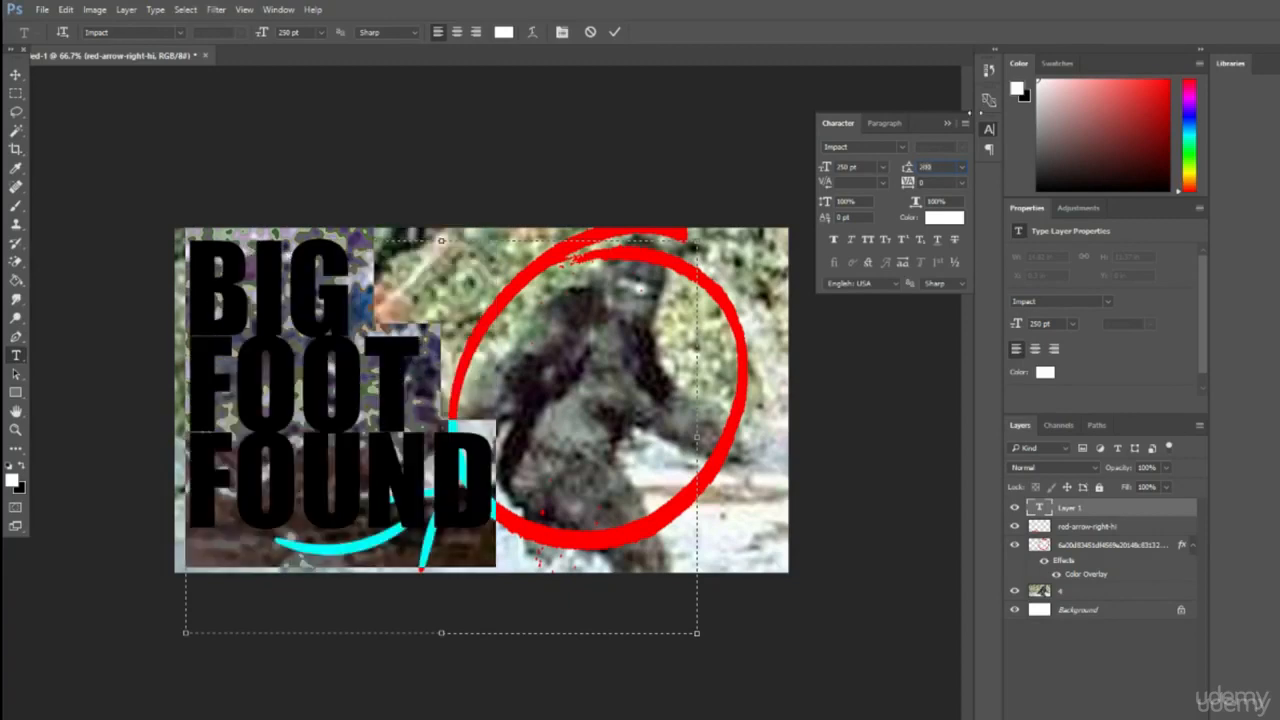
key(BackSpace)
text(5)
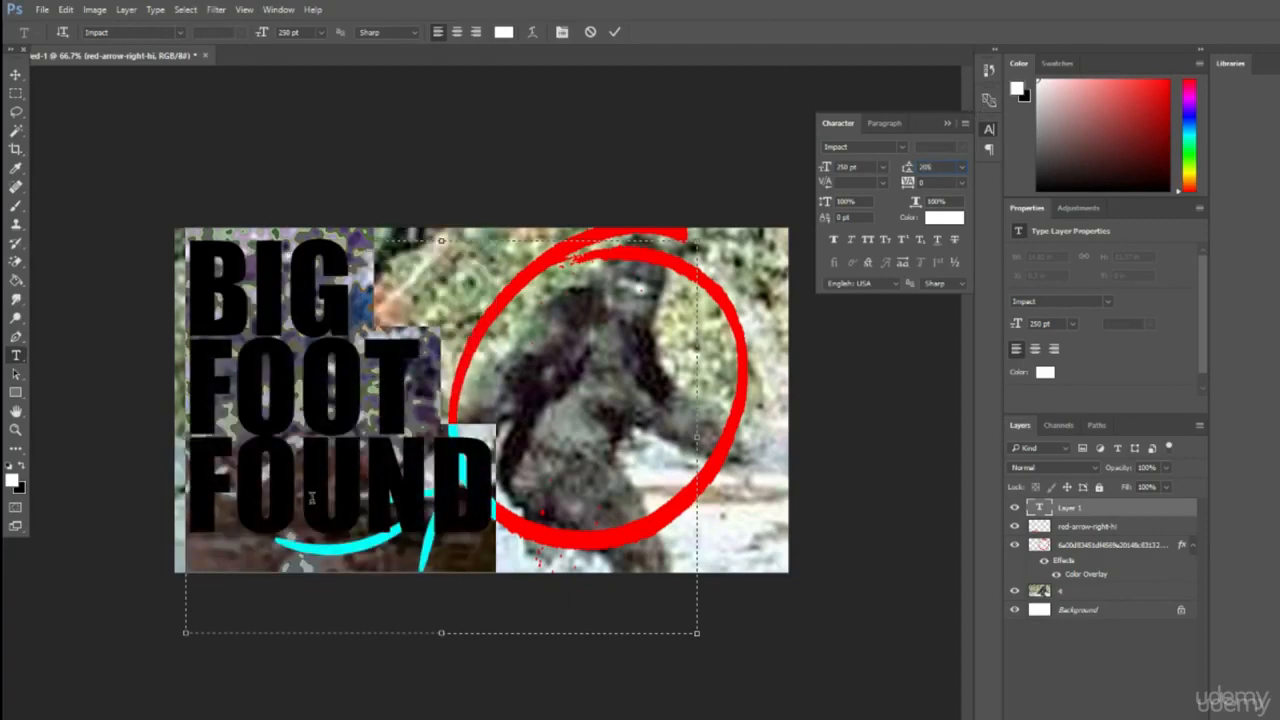
key(Return)
click(15, 75)
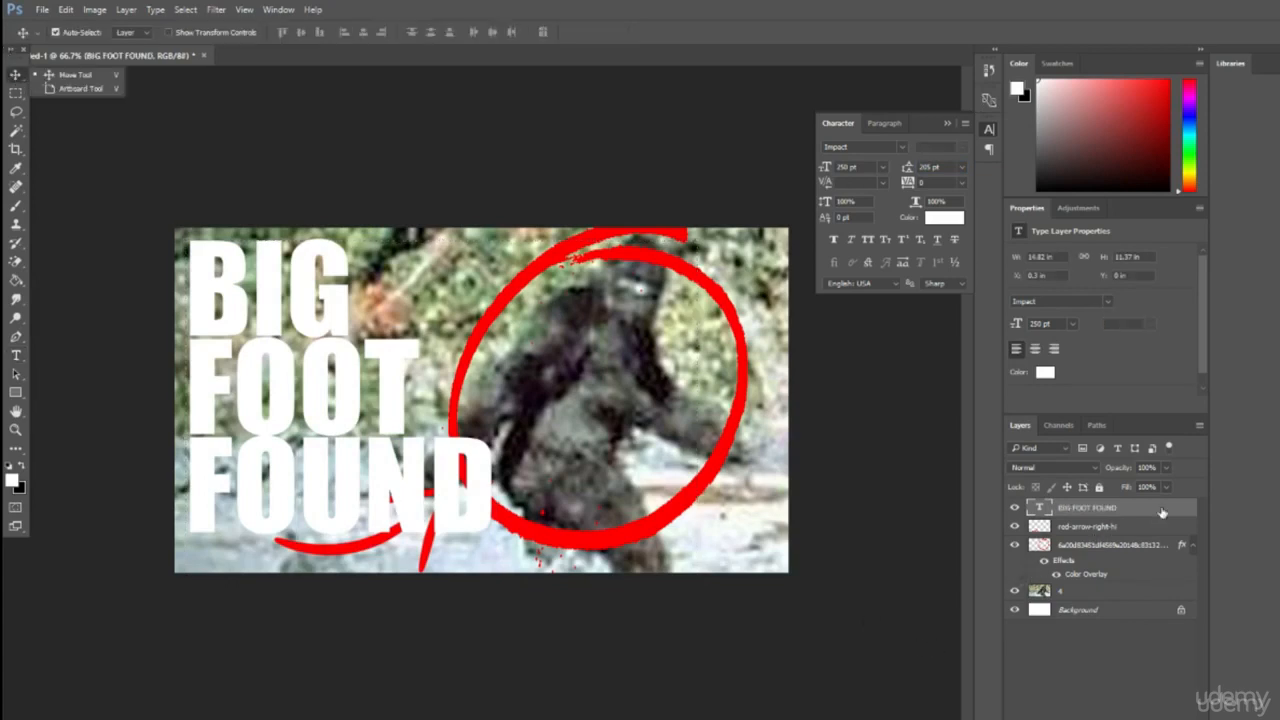
Give the BIG FOOT FOUND layer a yellow (ffcc00) color overlay and a drop shadow with 0 px distance.
click(1162, 512)
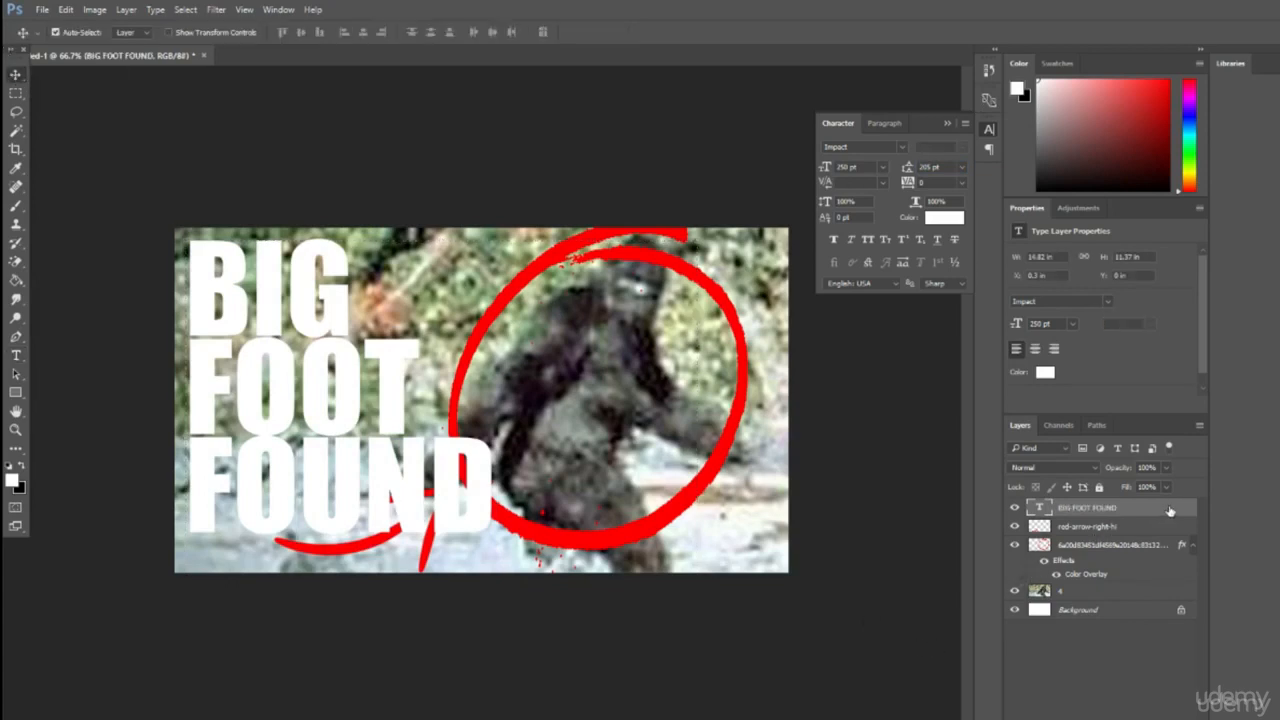
double_click(1170, 510)
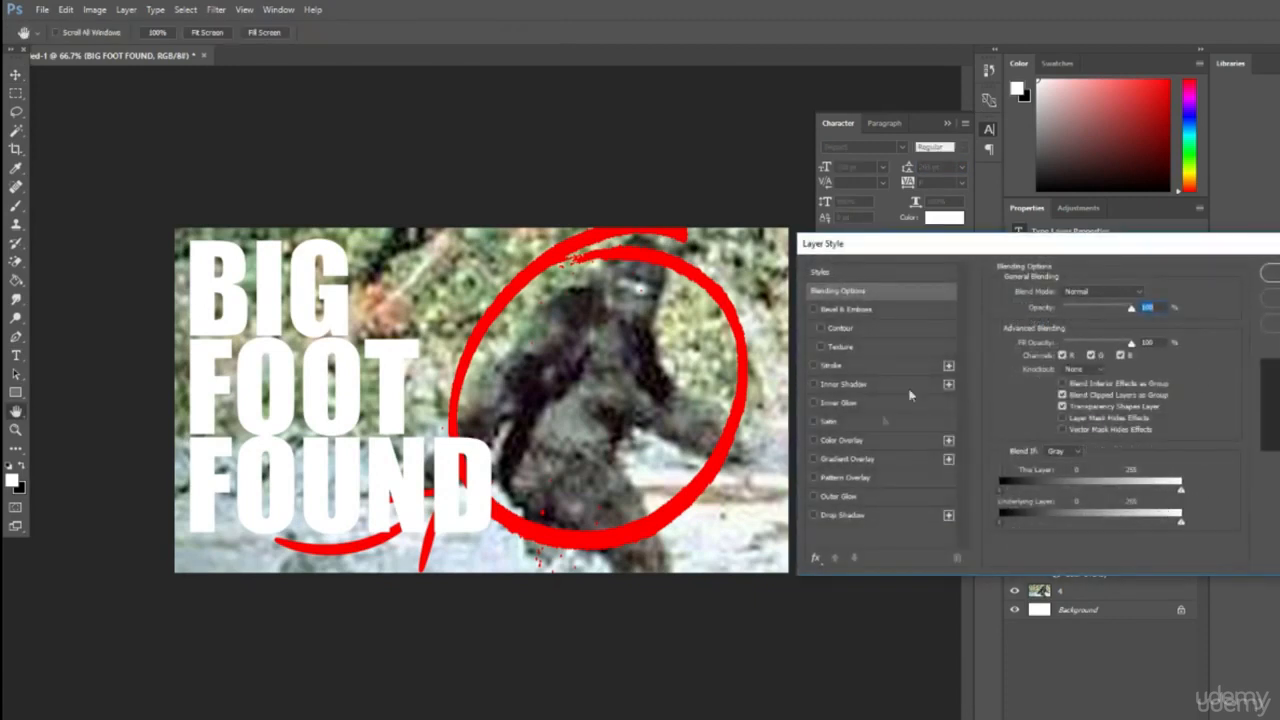
click(818, 444)
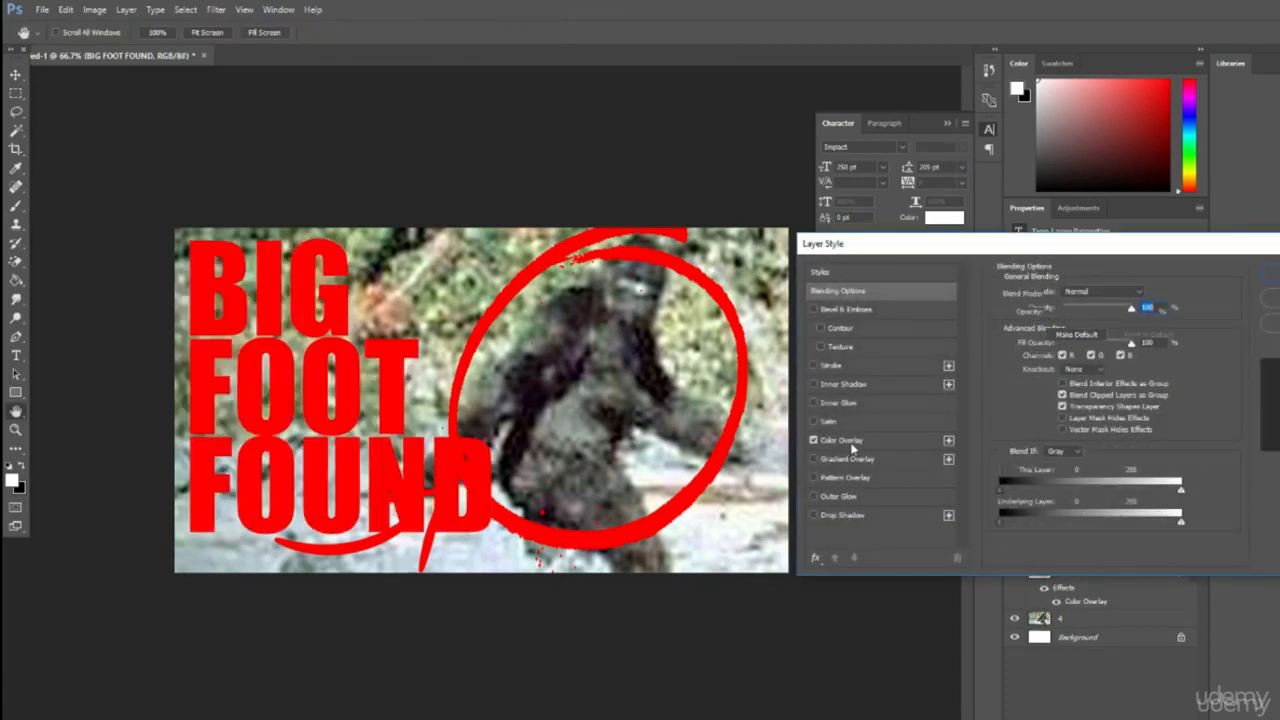
click(1146, 294)
drag(1062, 512, 1060, 527)
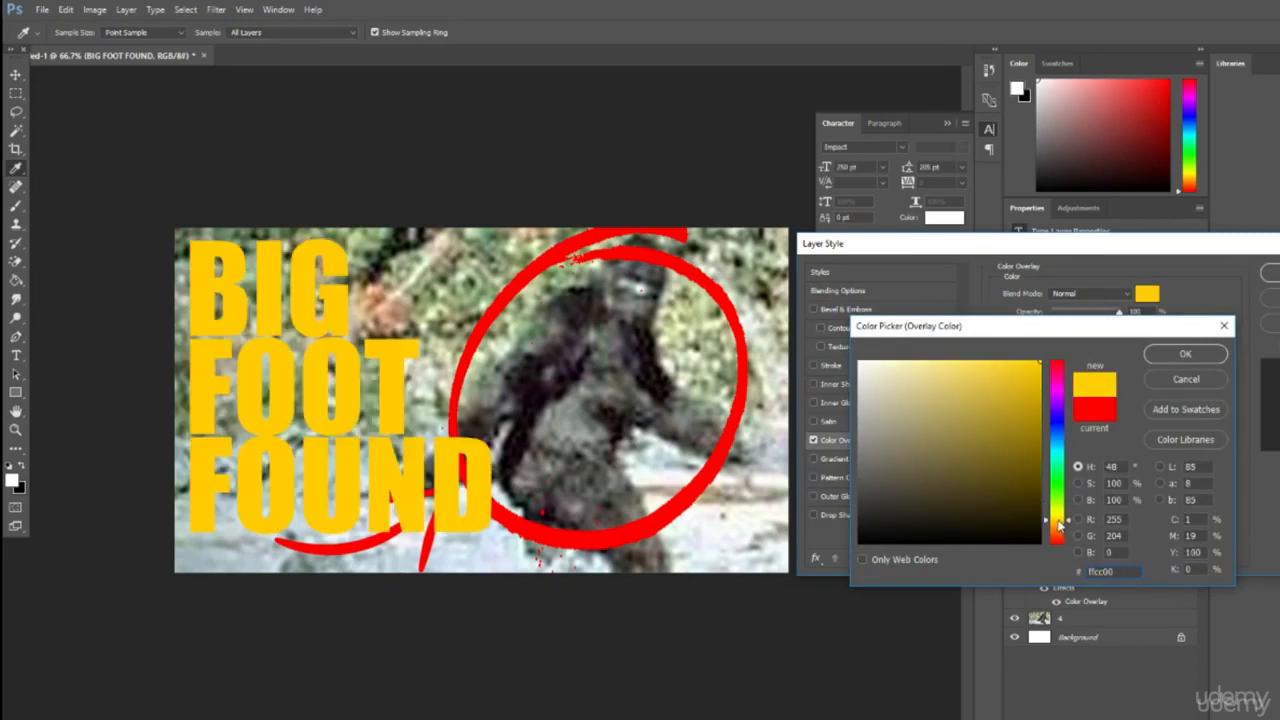
click(1185, 354)
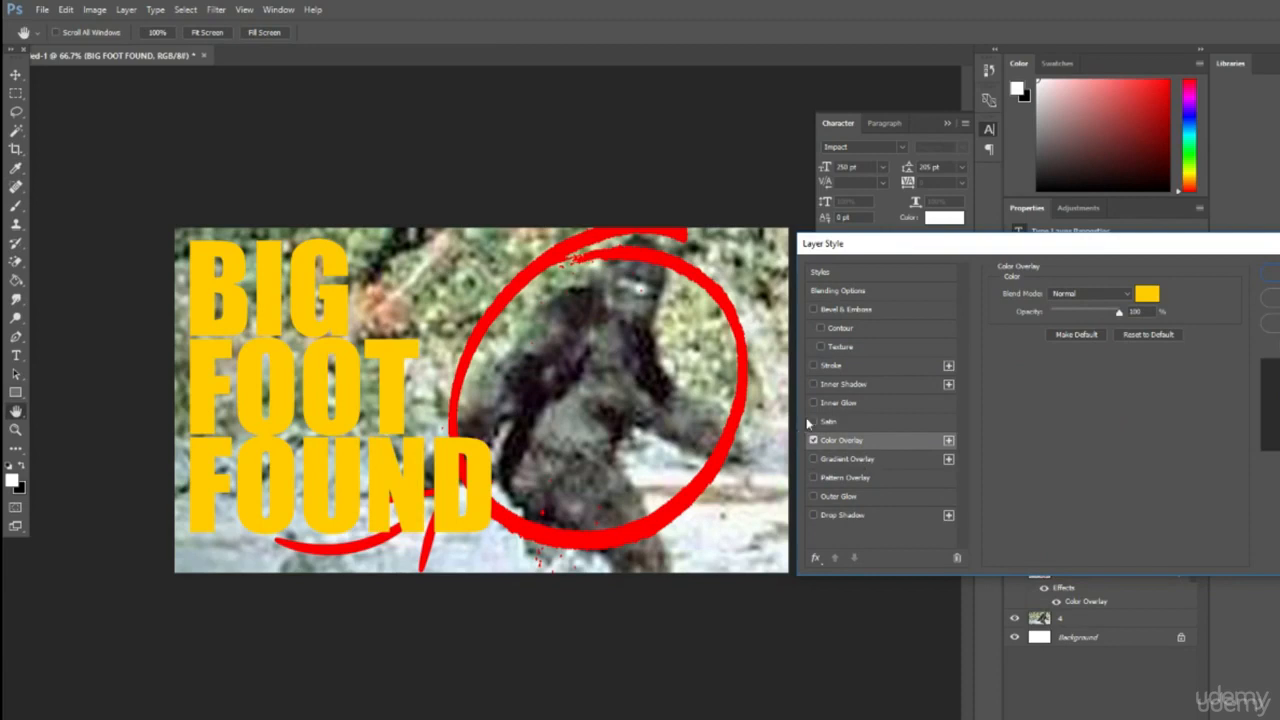
click(838, 515)
click(1027, 358)
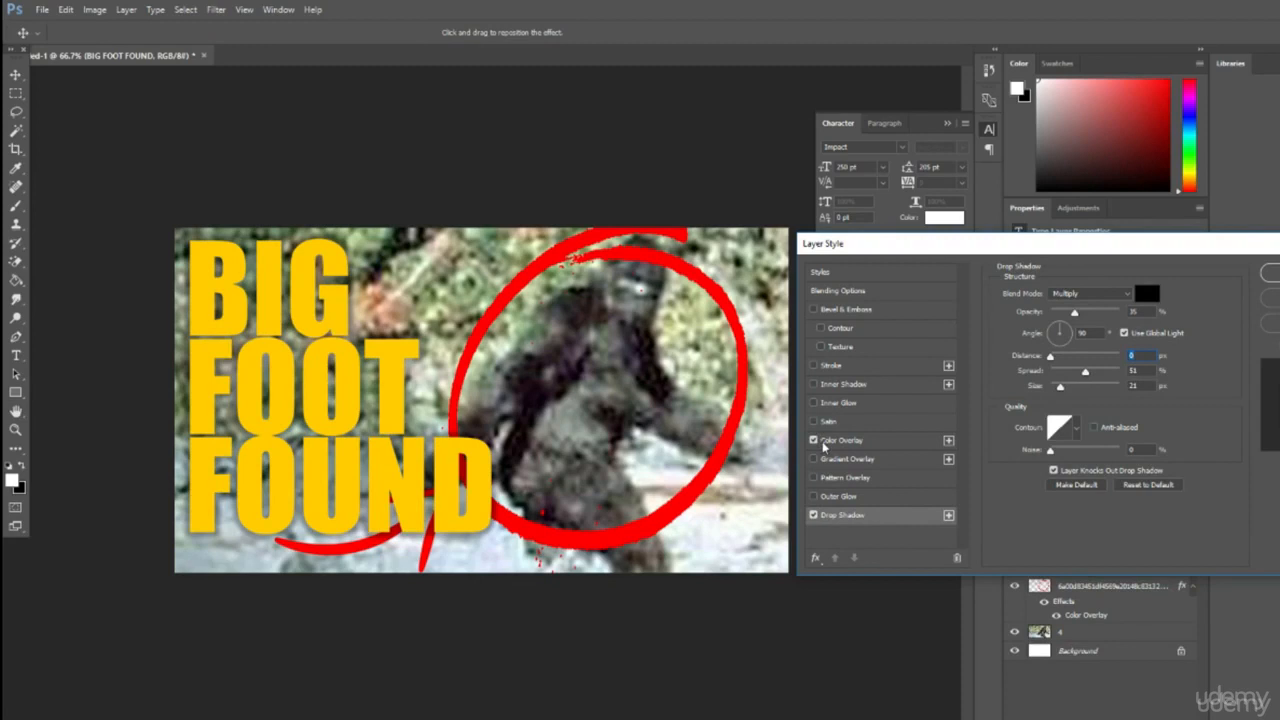
Add a black (000000) stroke with a size of 2 px to the headline and apply the layer style.
click(833, 366)
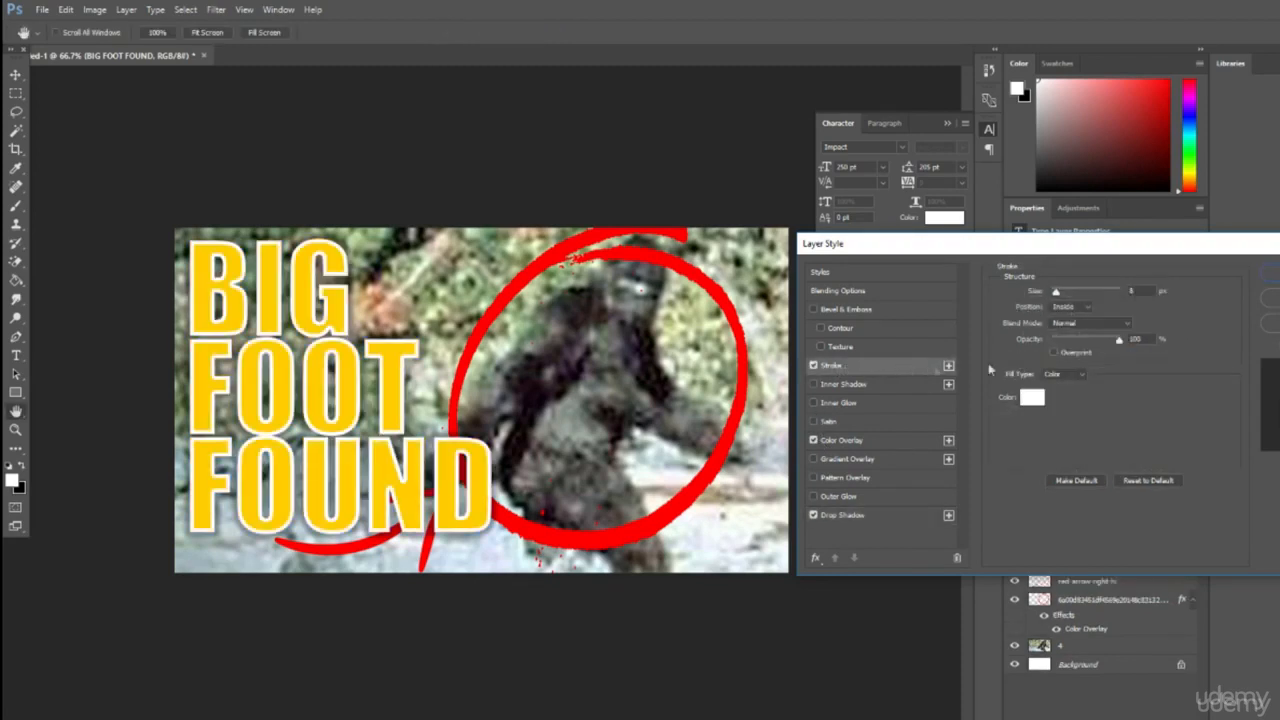
click(1034, 398)
text(000000)
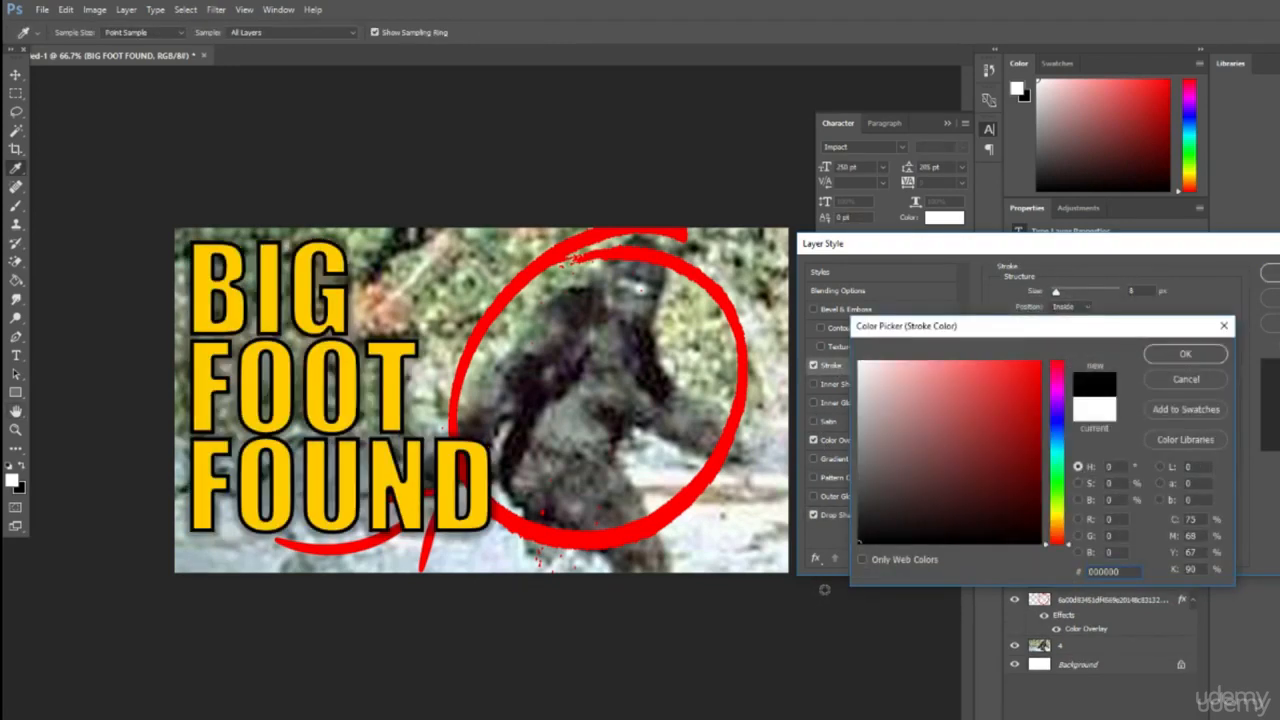
click(1186, 358)
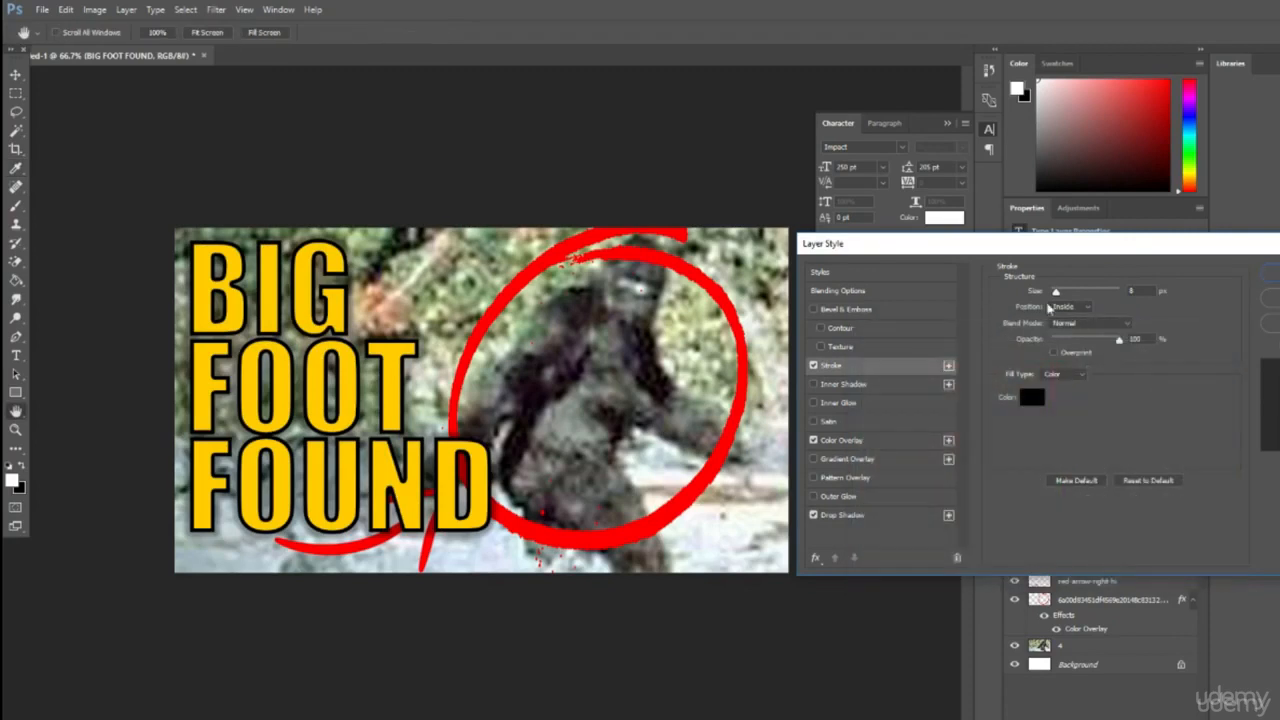
drag(1056, 292, 1046, 291)
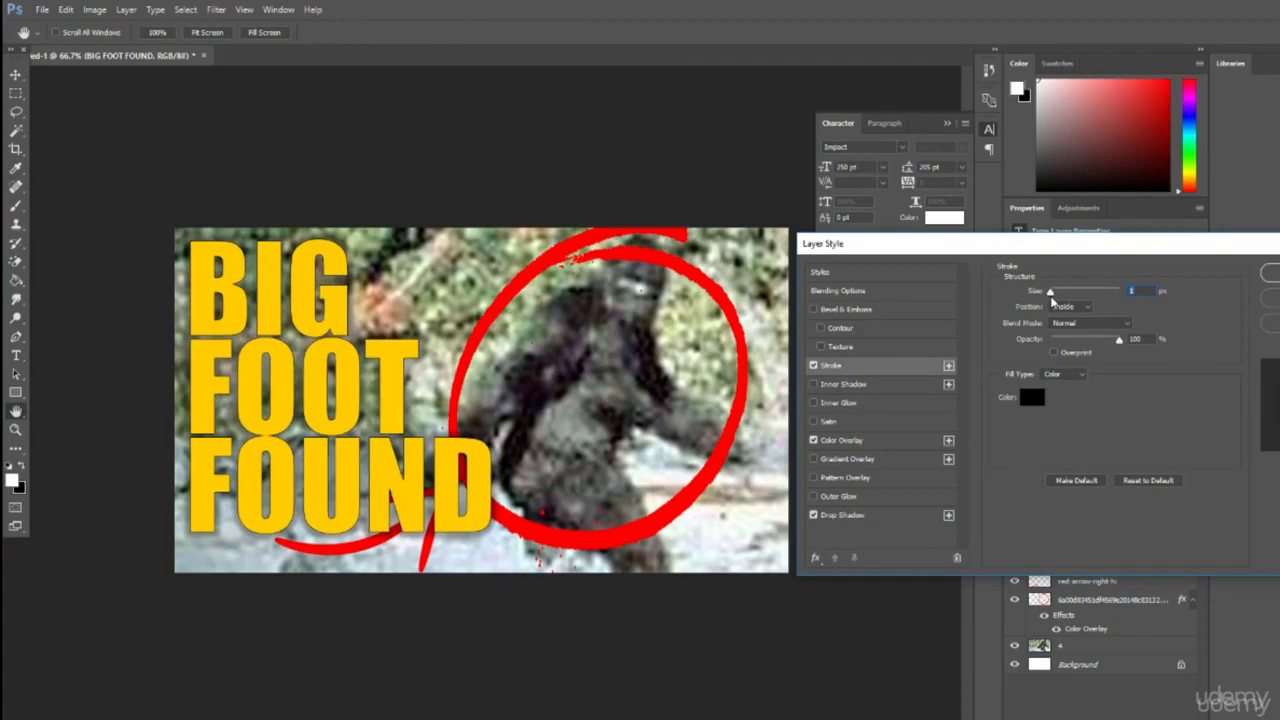
drag(1050, 298, 1056, 305)
text(2)
key(Return)
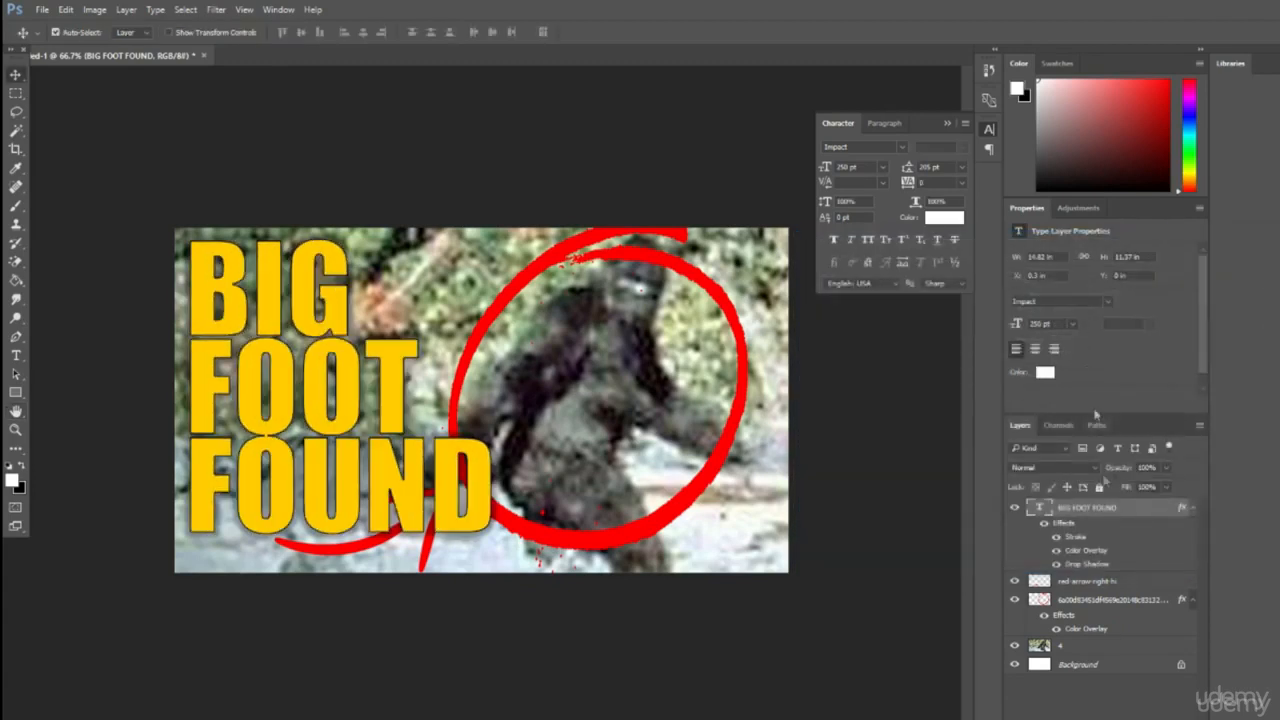
Move the red-arrow-right-hi layer above the BIG FOOT FOUND layer in the layer order.
click(1120, 589)
click(1118, 514)
click(15, 429)
right_click(440, 314)
click(470, 415)
right_click(505, 330)
click(558, 426)
right_click(510, 379)
click(558, 474)
click(468, 405)
click(467, 404)
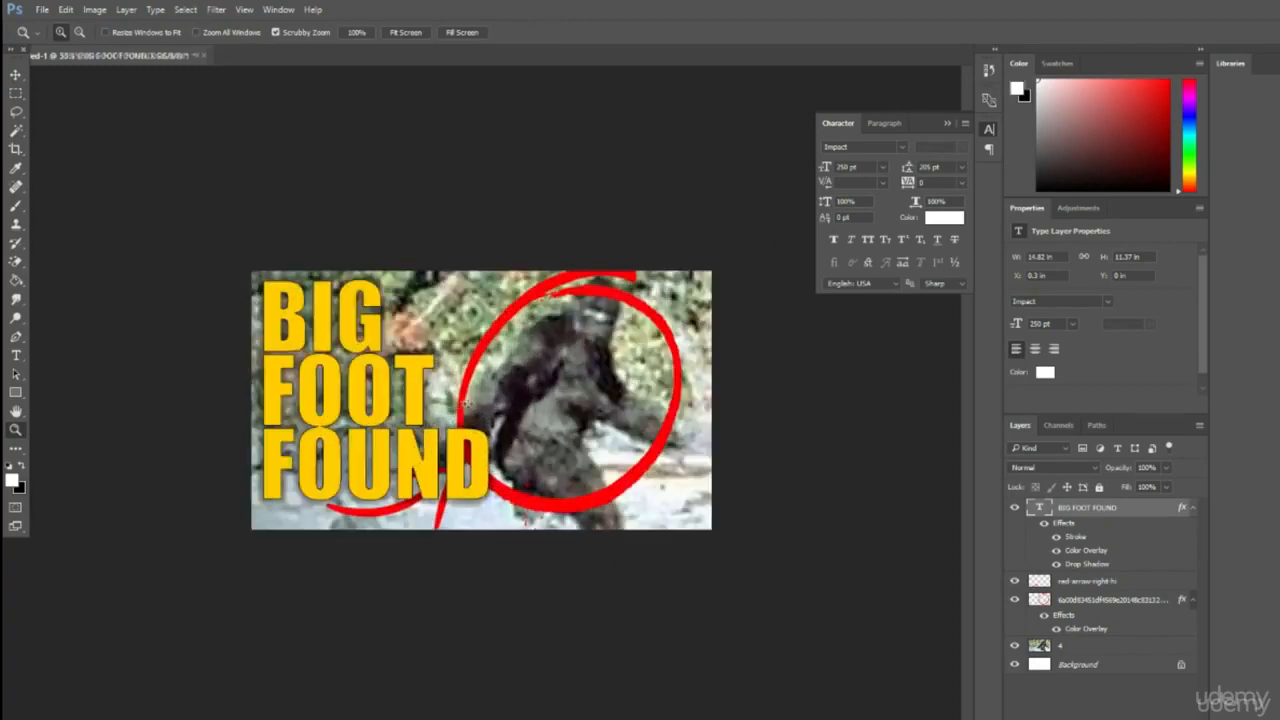
click(1113, 586)
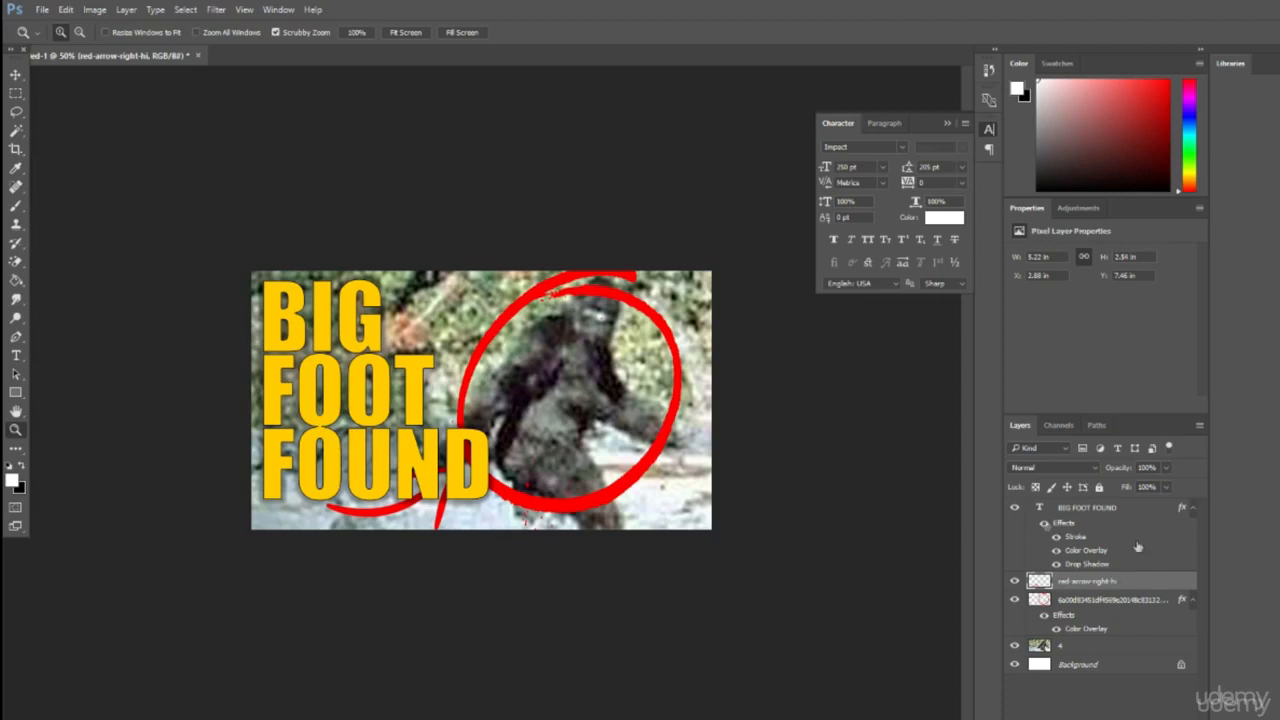
drag(1094, 588, 1097, 508)
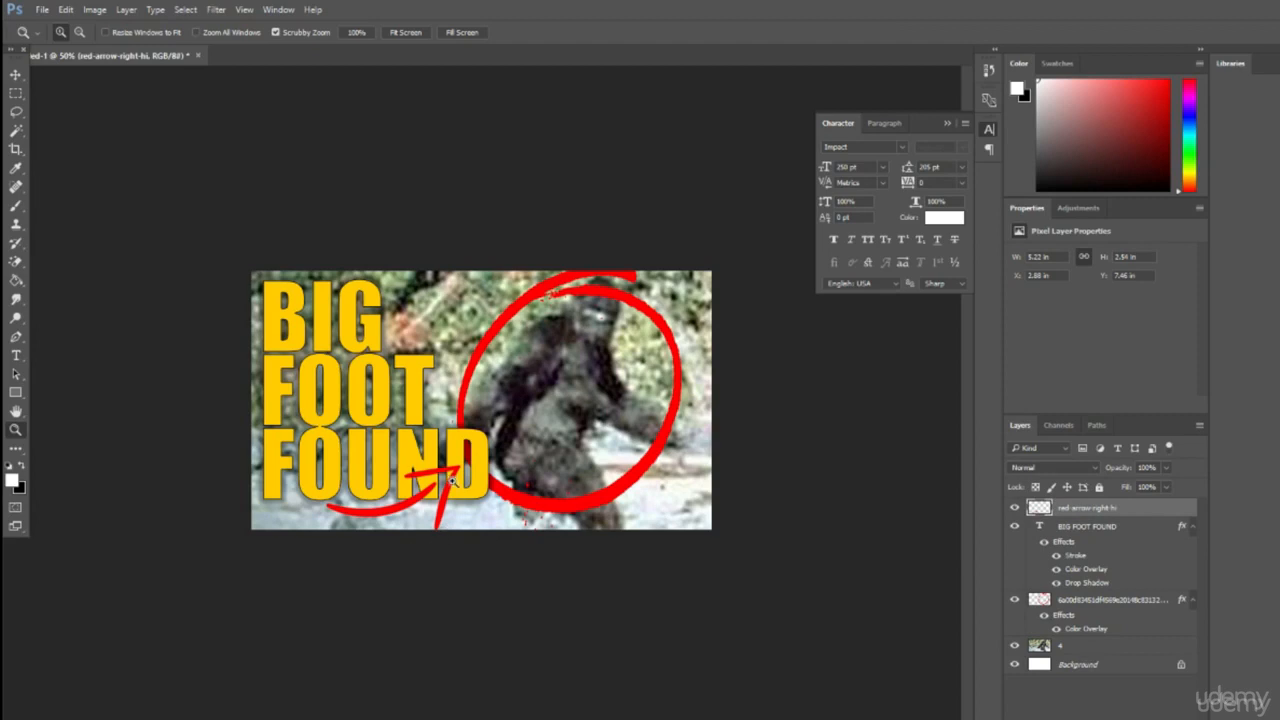
Move the red arrow to the lower right of the circle and rotate it to point up and left at the creature.
click(16, 78)
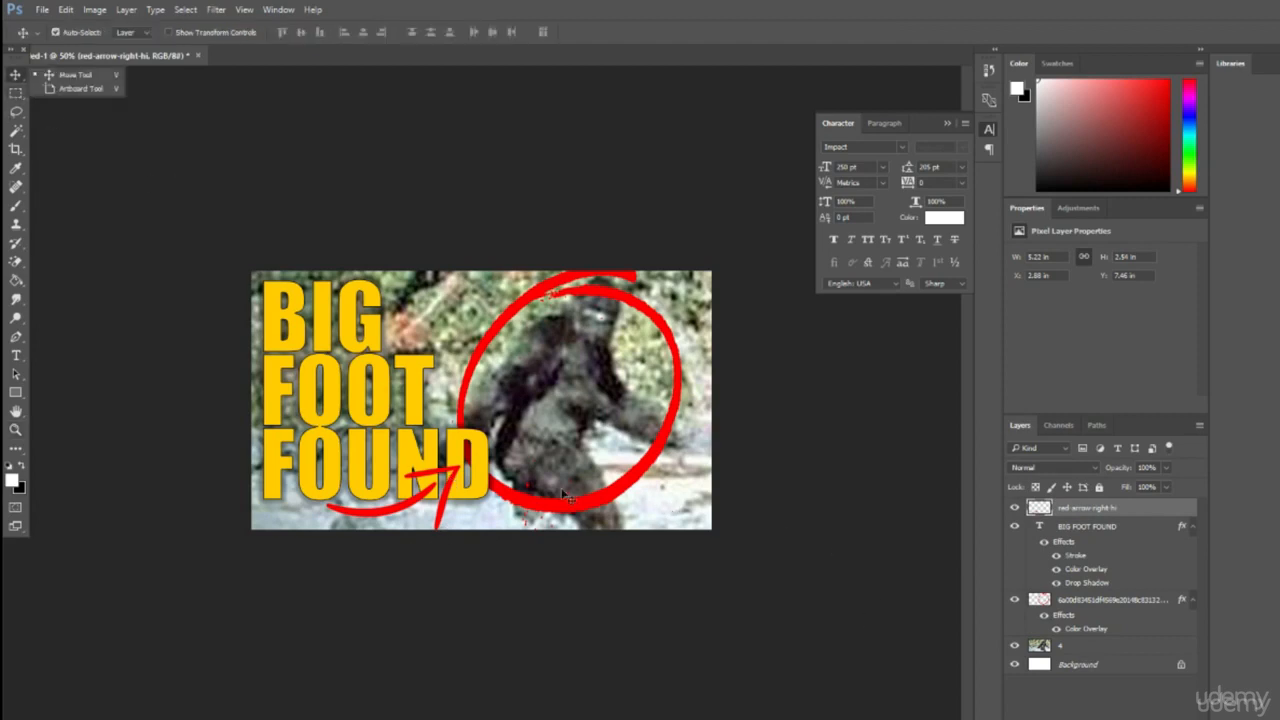
drag(418, 513, 684, 497)
key(ctrl+t)
drag(765, 449, 548, 297)
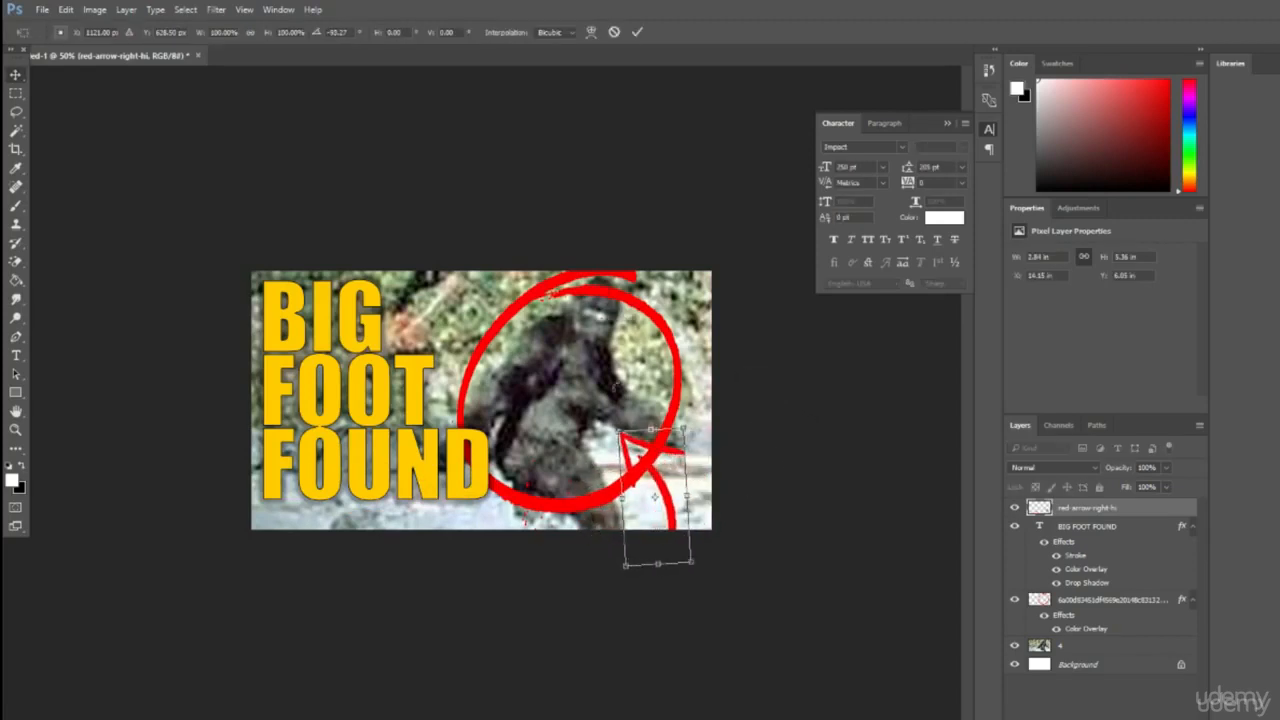
key(Return)
Shift the red arrow further into the canvas's lower-right corner so its tip meets the circle's outer edge.
click(644, 502)
drag(668, 495, 702, 522)
key(Left)
key(Left)
key(Left)
key(Left)
key(Left)
key(Left)
key(Left)
key(Left)
key(Down)
key(Down)
key(Down)
key(Down)
key(Down)
key(Down)
key(Down)
key(Down)
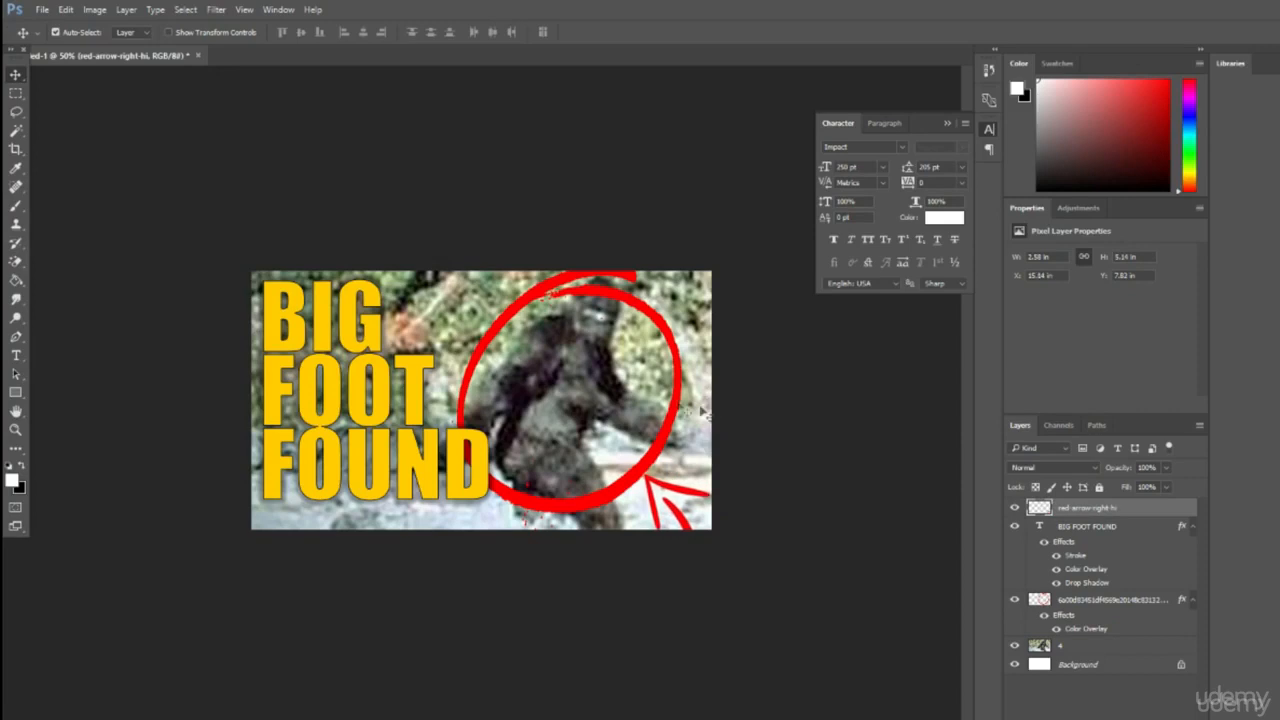
Duplicate the red arrow layer with the default copy name.
click(126, 9)
click(157, 66)
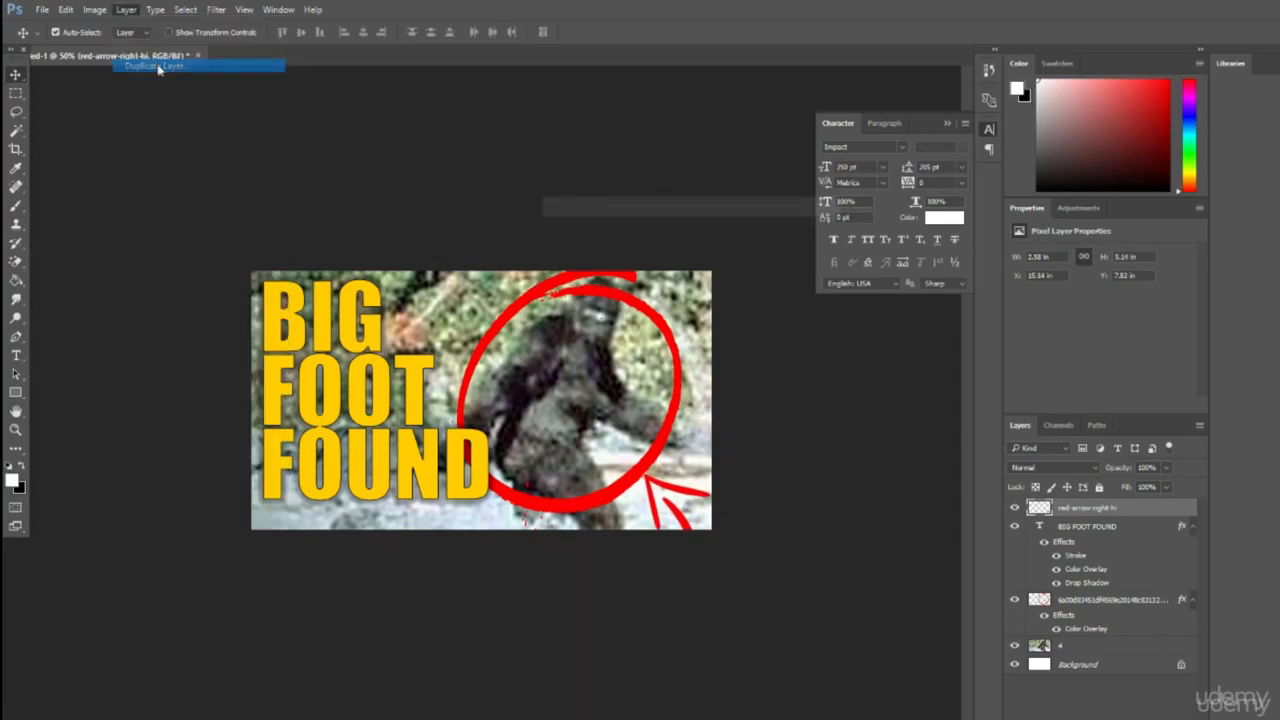
click(811, 237)
Move the arrow copy to the circle's upper-left edge and rotate it to point down and right at the creature.
drag(697, 507, 469, 288)
key(ctrl+t)
drag(430, 189, 486, 412)
key(Return)
drag(455, 302, 412, 257)
key(ctrl+z)
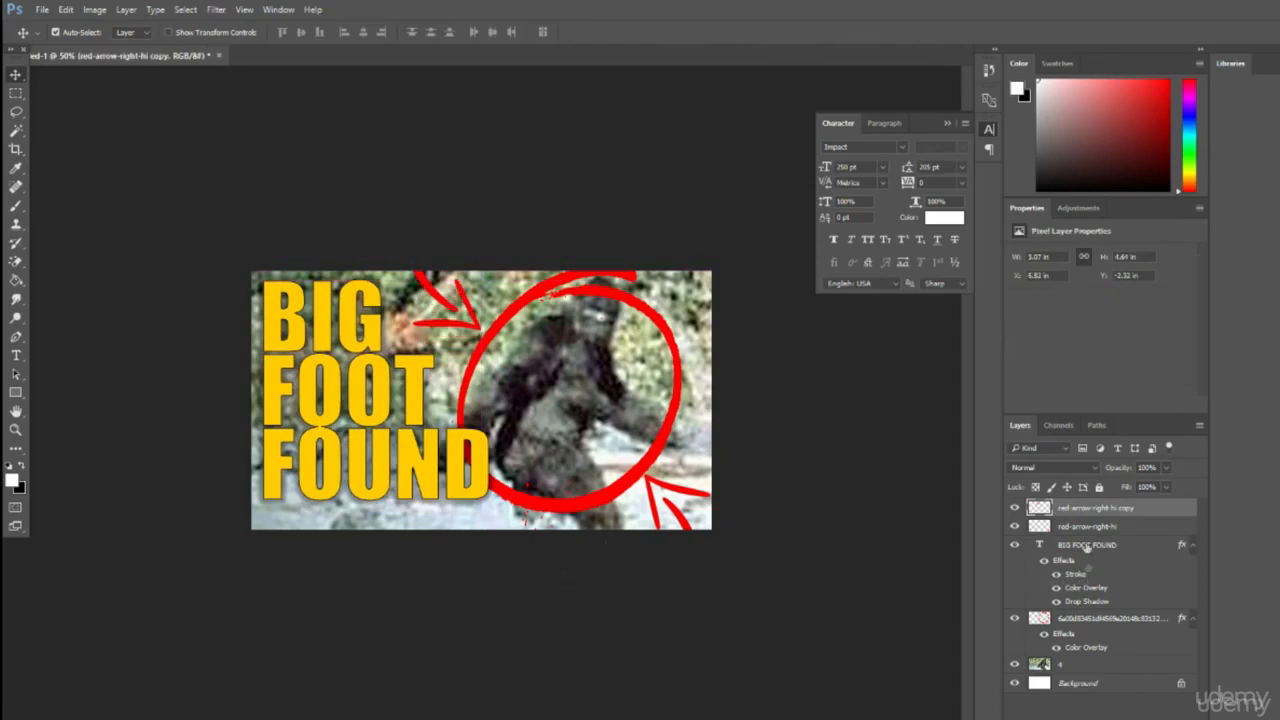
Scale the BIG FOOT FOUND headline up proportionally to about 115% from its upper-left corner.
click(1083, 527)
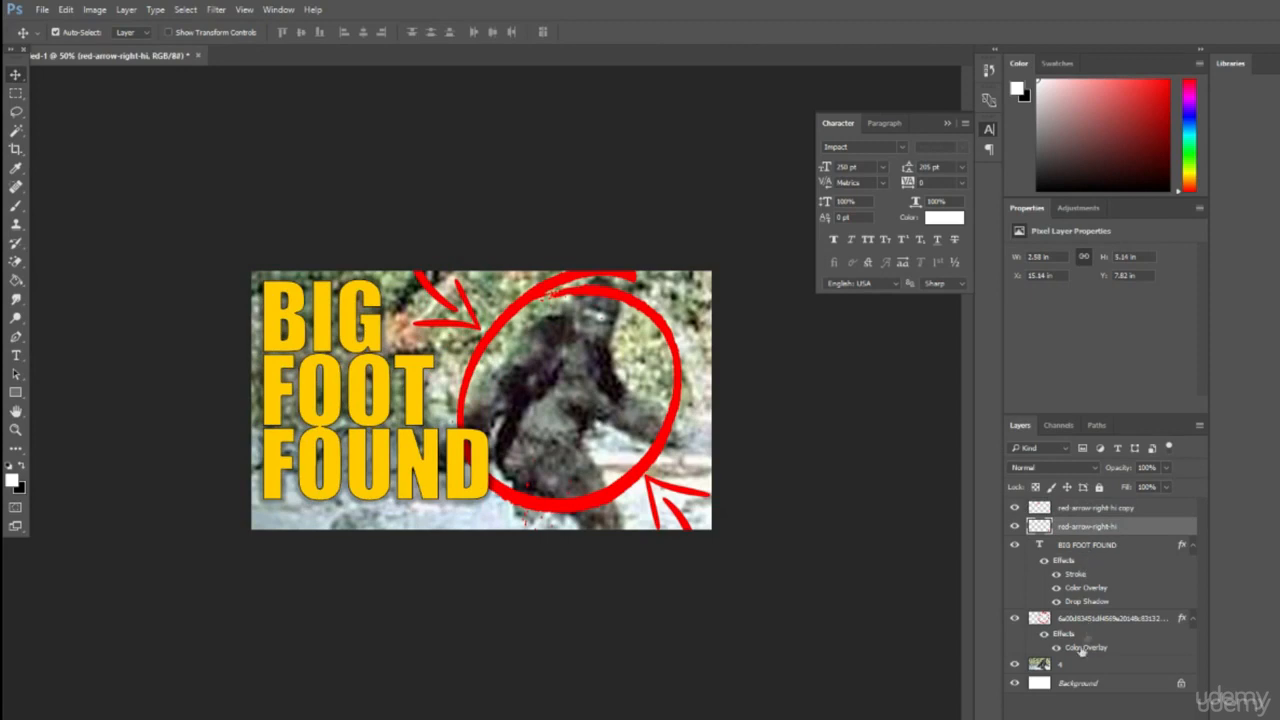
click(1094, 548)
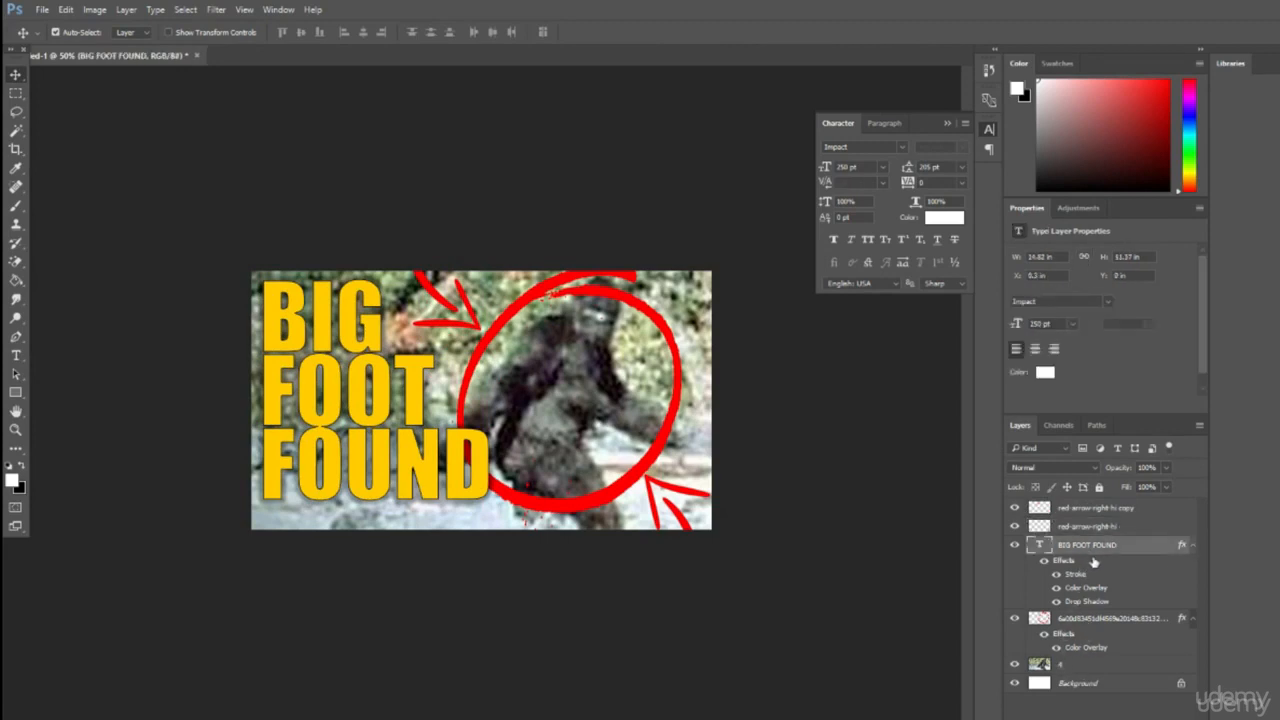
key(ctrl+t)
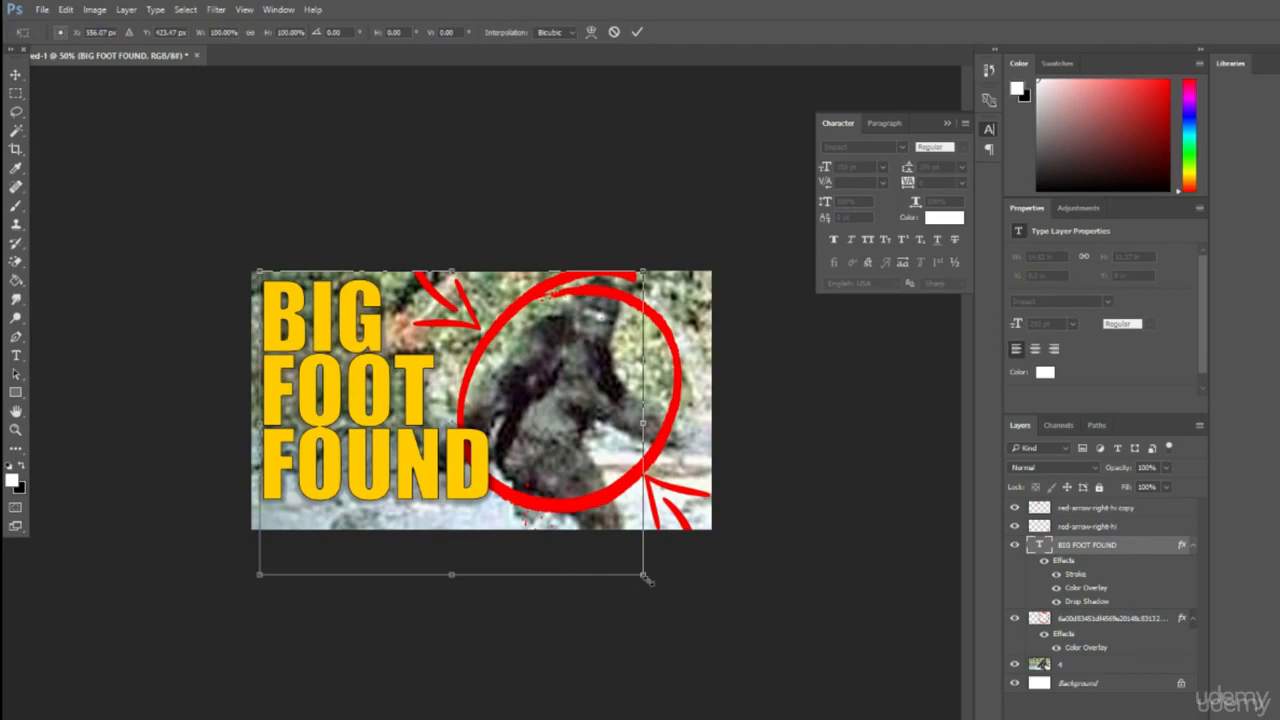
drag(640, 572, 703, 609)
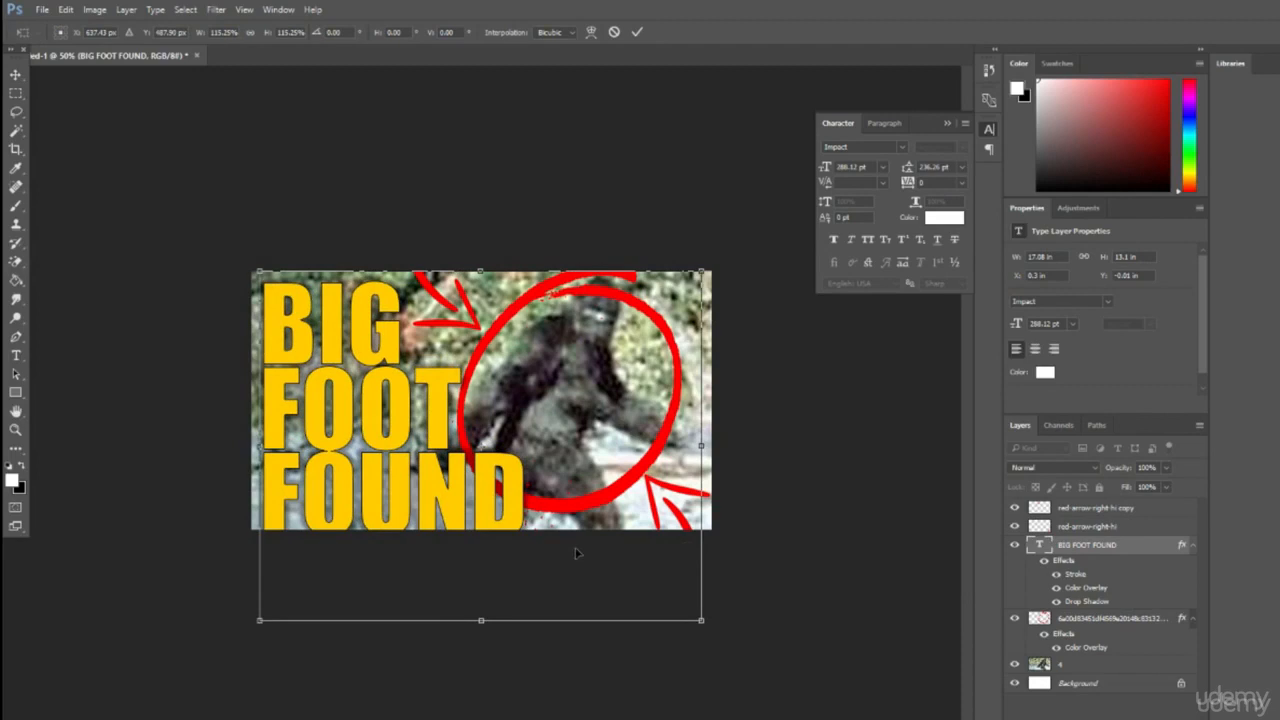
key(Return)
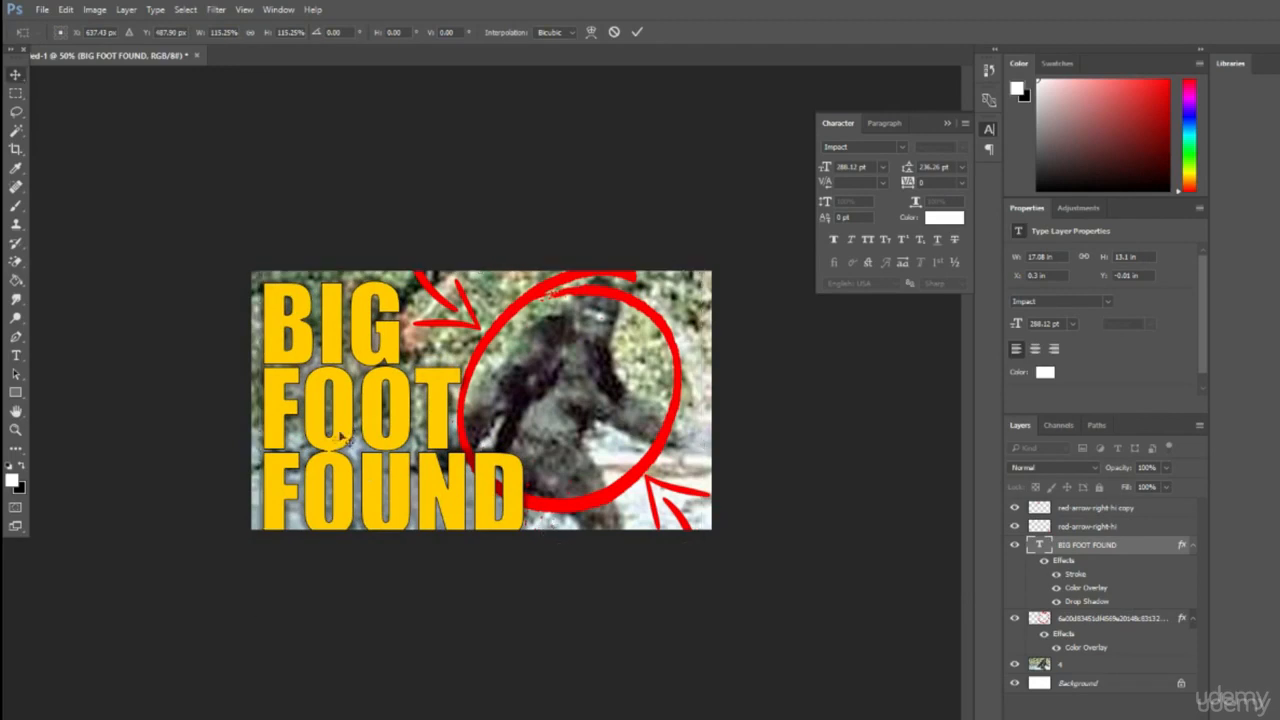
Shift the headline slightly up and left, to about X 0.16 in and Y -0.26 in, so all three words fit the canvas.
click(9, 83)
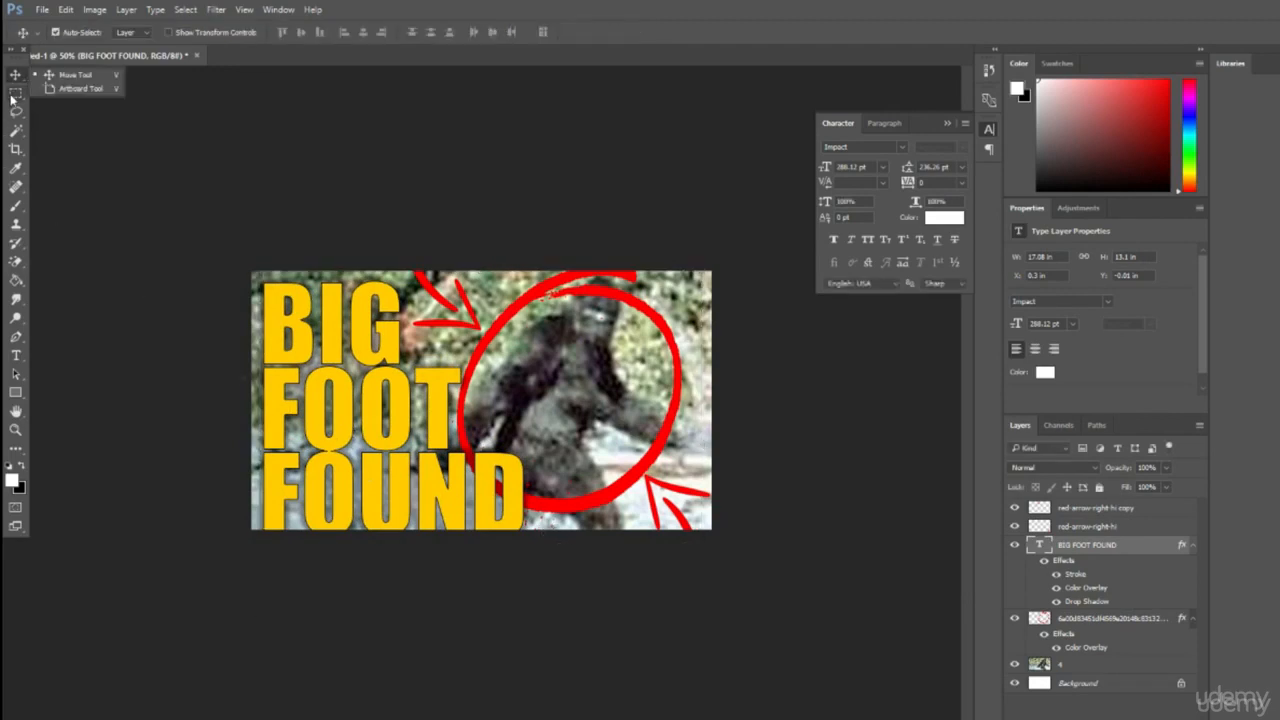
click(70, 76)
drag(276, 309, 274, 300)
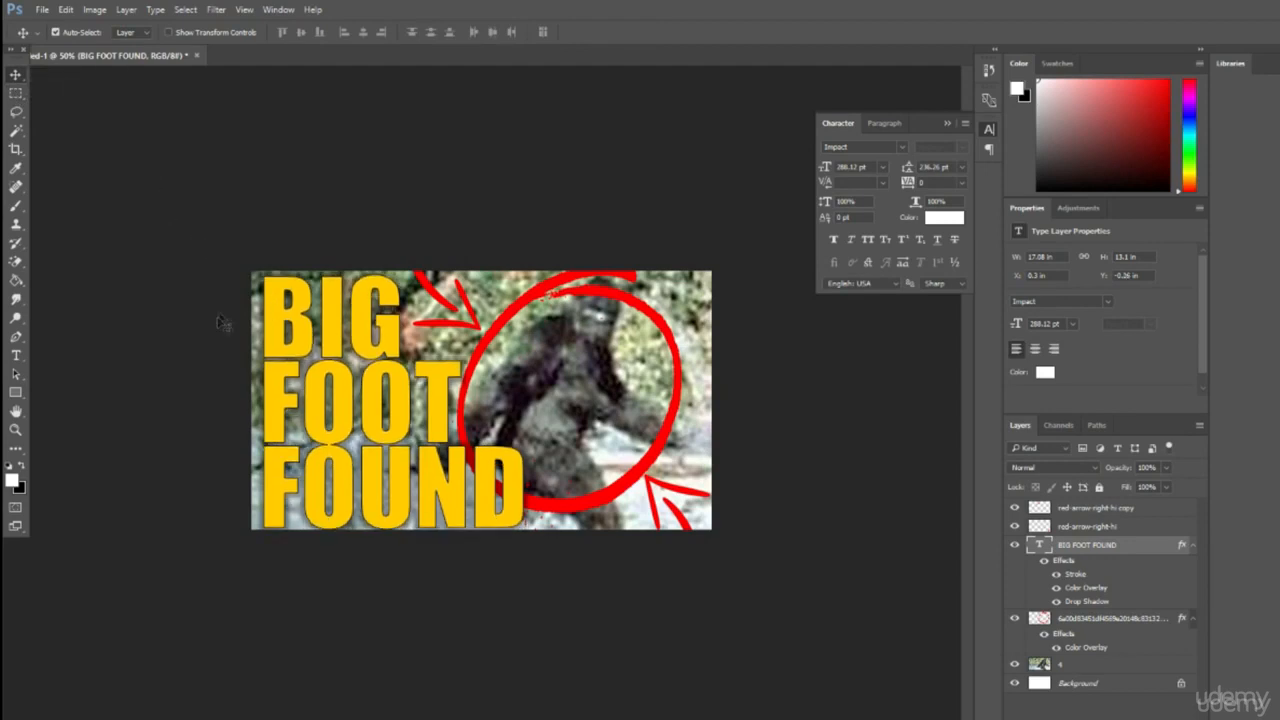
key(Left)
key(Left)
key(Left)
key(Left)
key(Left)
key(Left)
key(Left)
key(Left)
key(Left)
key(Left)
key(Left)
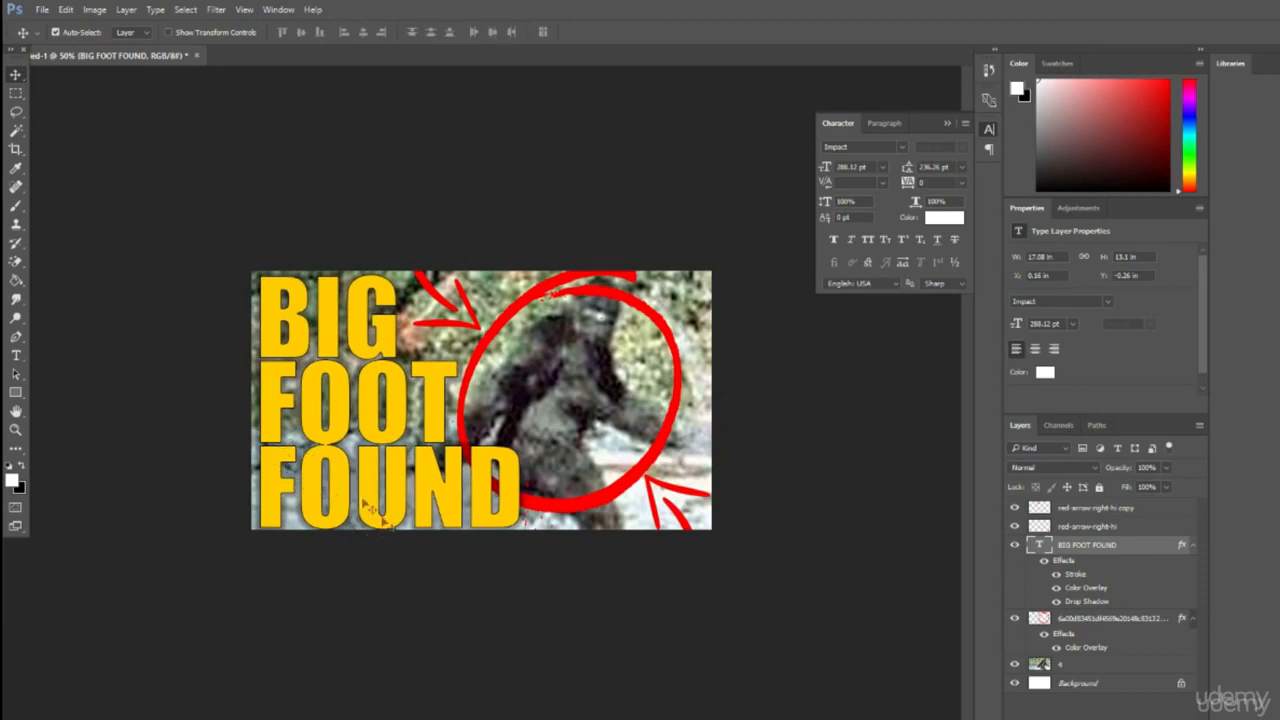
Examine how well the headline, circle and arrows read when the thumbnail is viewed very small.
click(15, 431)
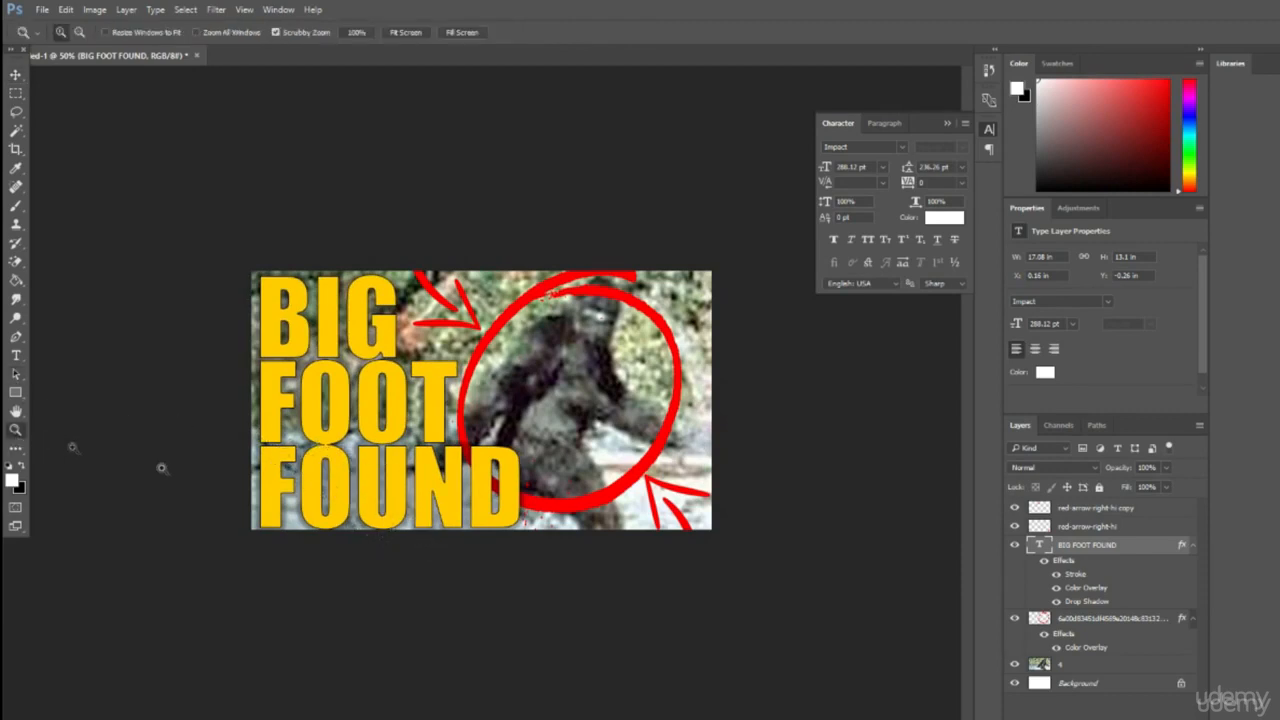
right_click(596, 396)
click(633, 488)
right_click(514, 366)
click(545, 472)
right_click(497, 395)
click(548, 488)
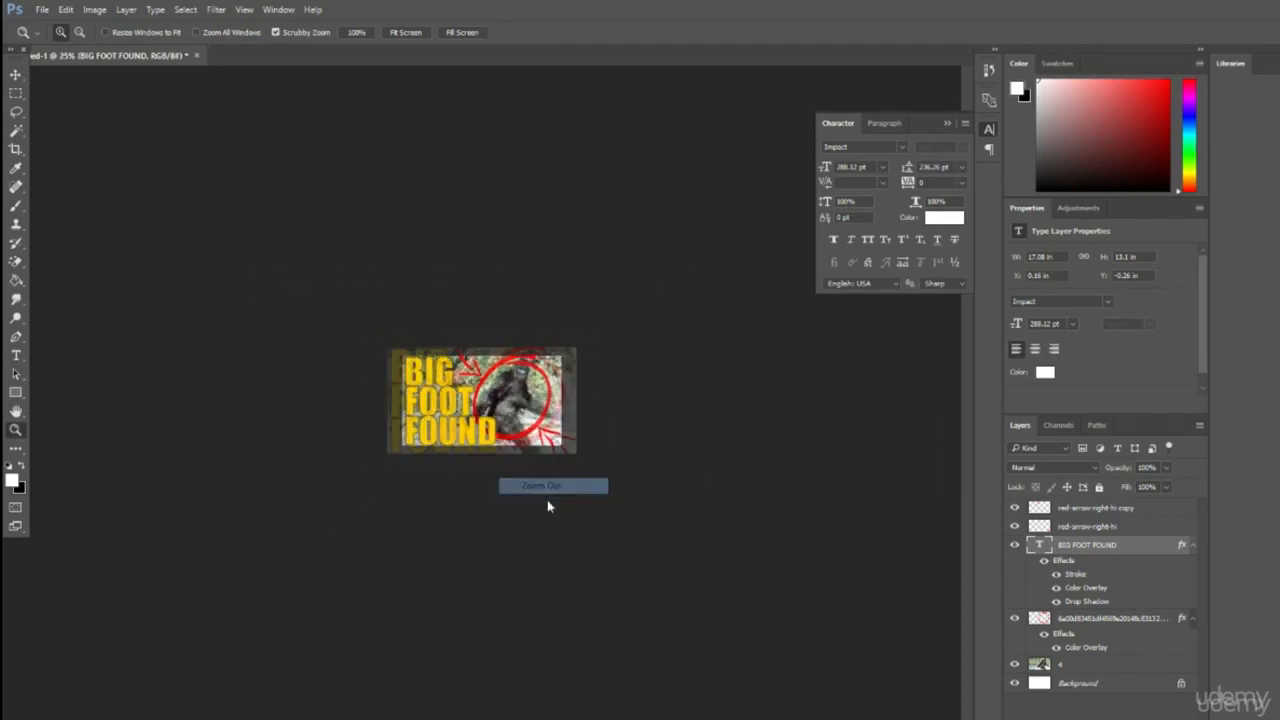
click(478, 412)
click(478, 412)
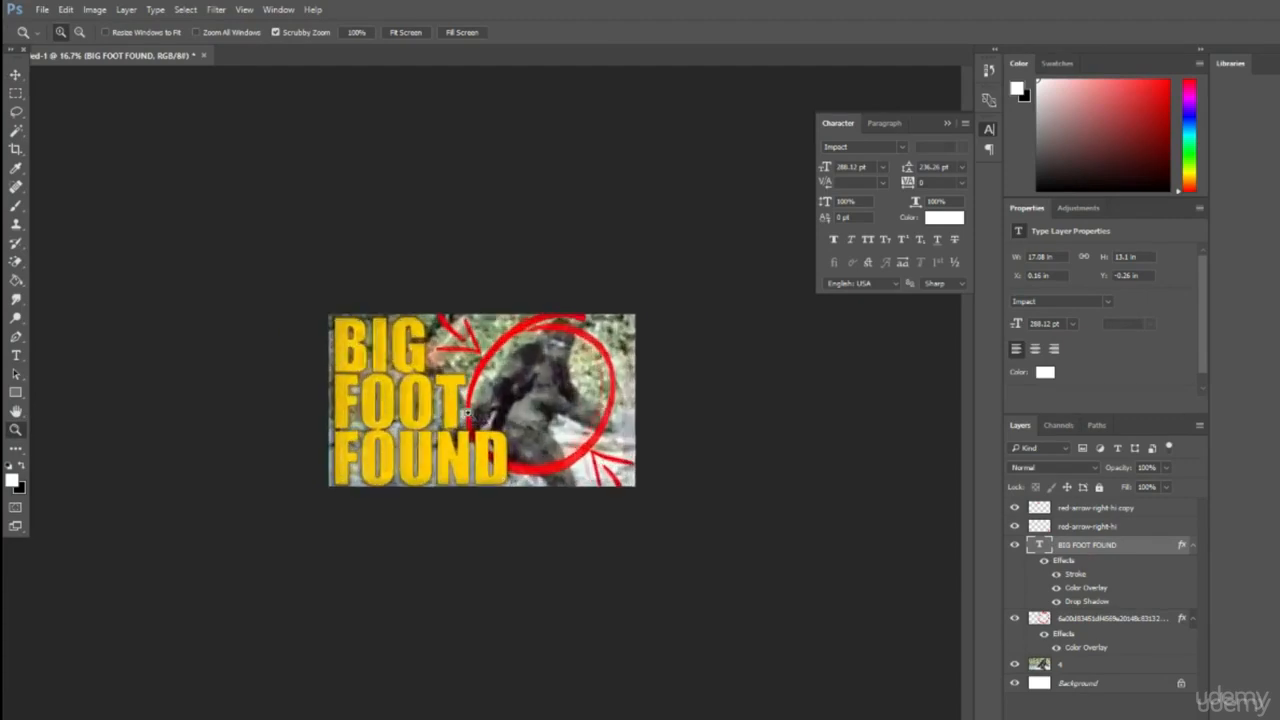
click(478, 412)
click(478, 412)
Preview other typefaces on the whole BIG FOOT FOUND headline and keep it in Impact.
click(18, 356)
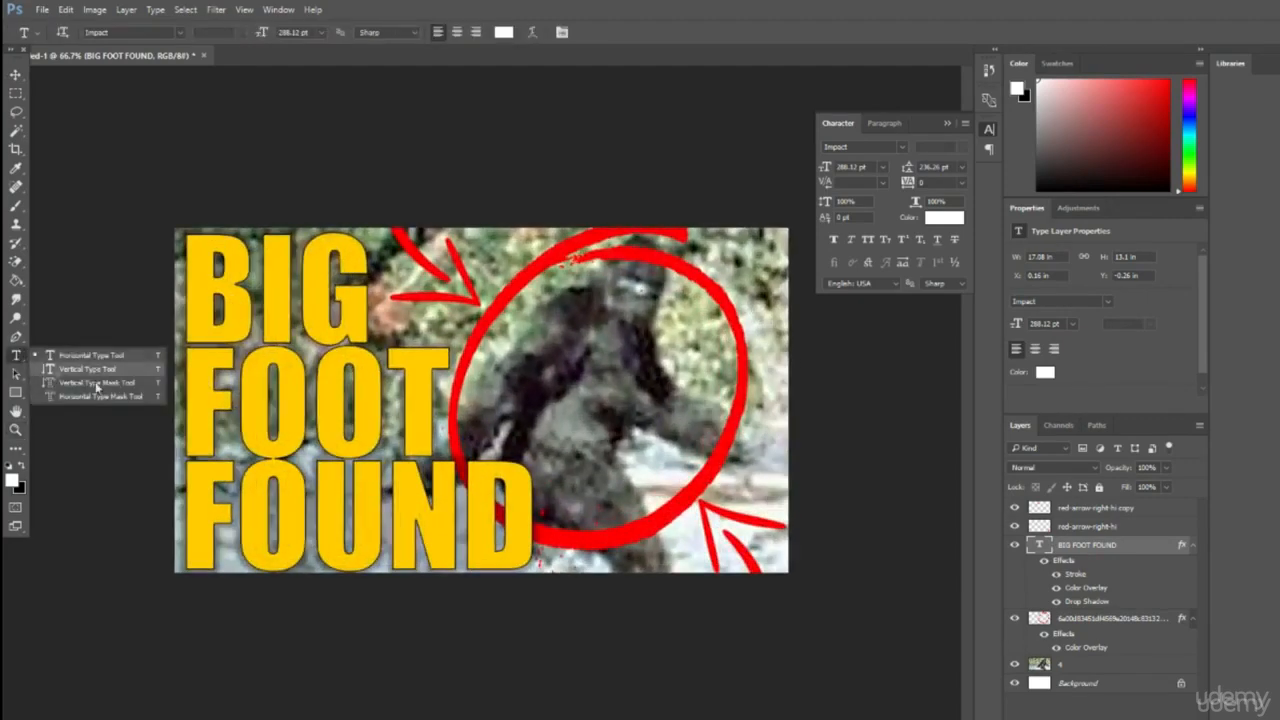
click(260, 425)
key(ctrl+a)
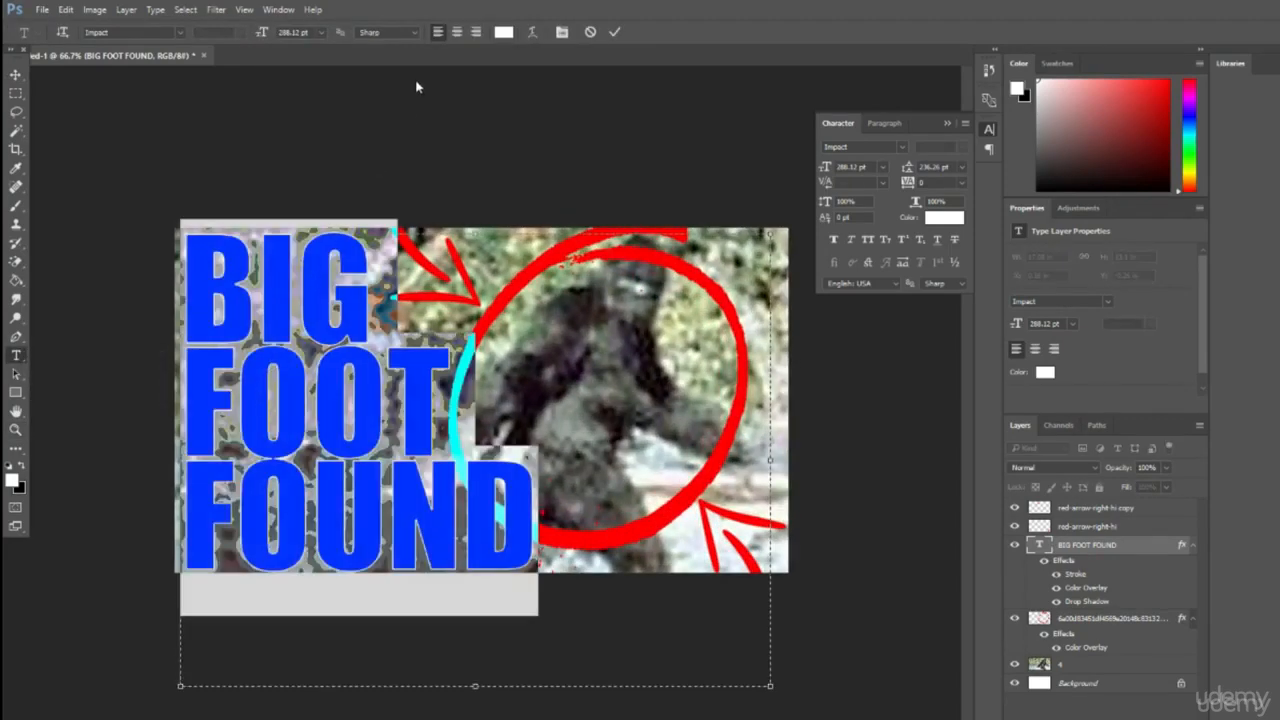
click(179, 32)
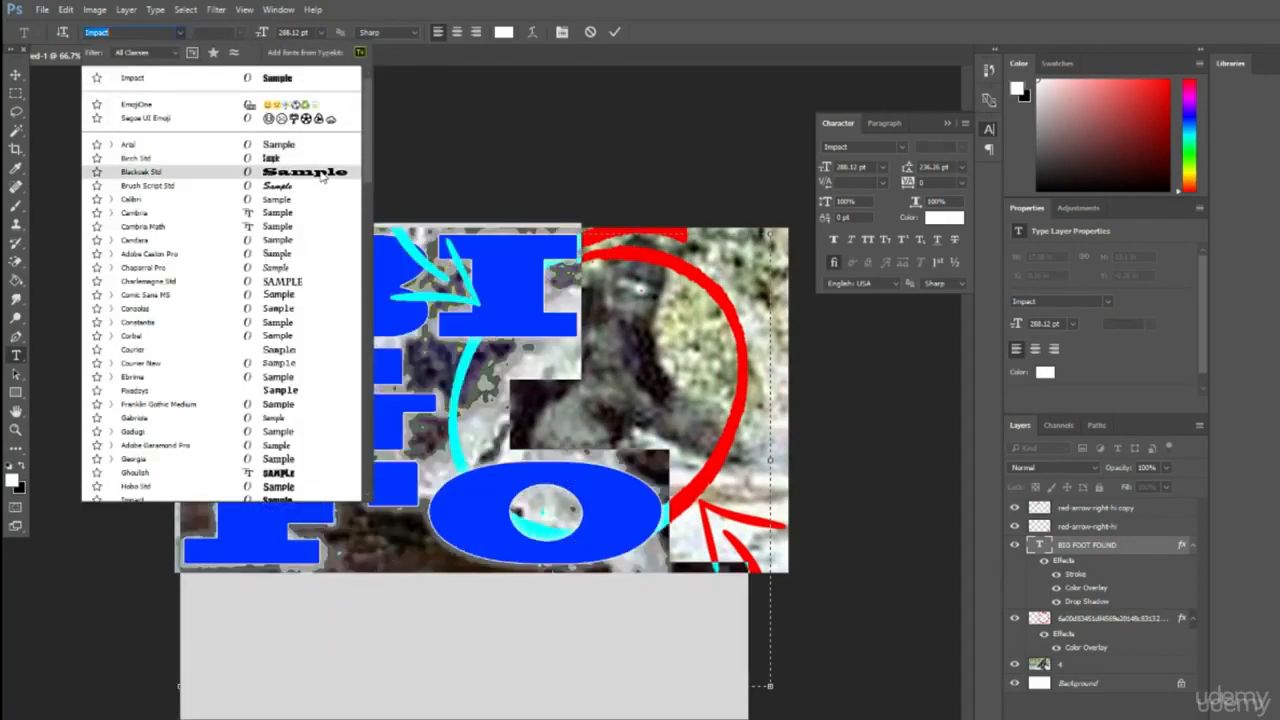
drag(366, 168, 370, 311)
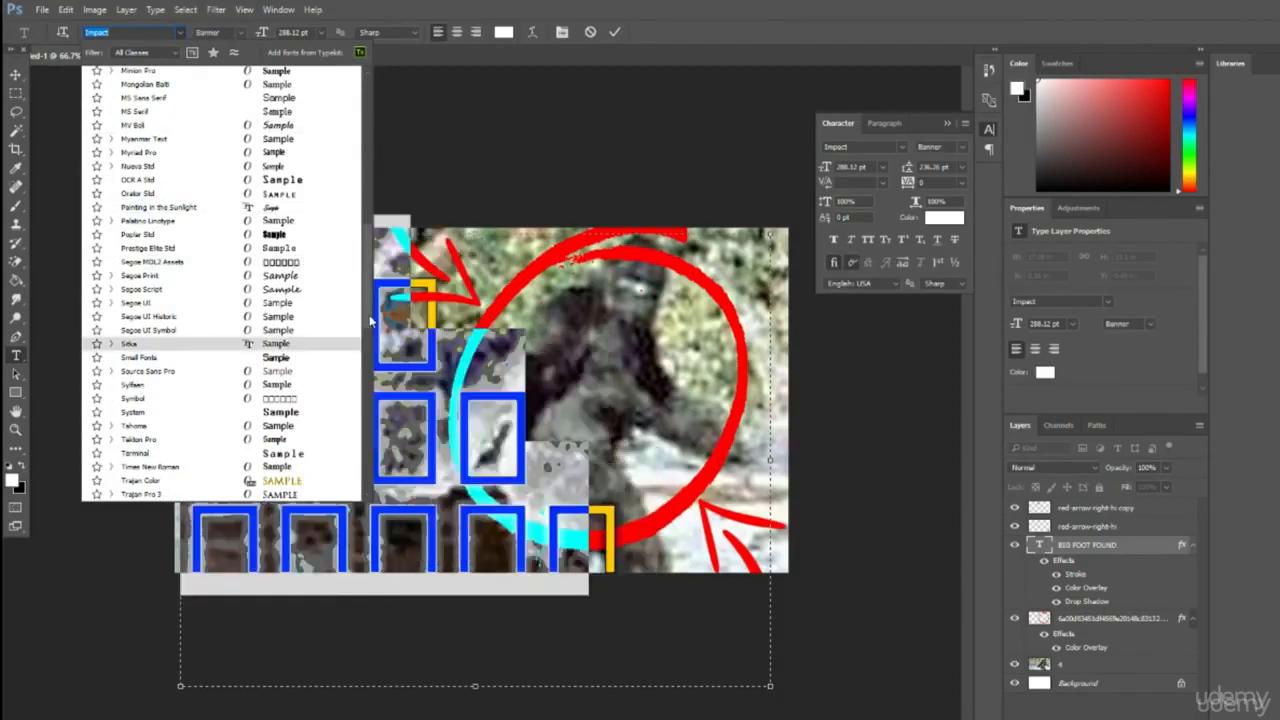
drag(370, 320, 364, 240)
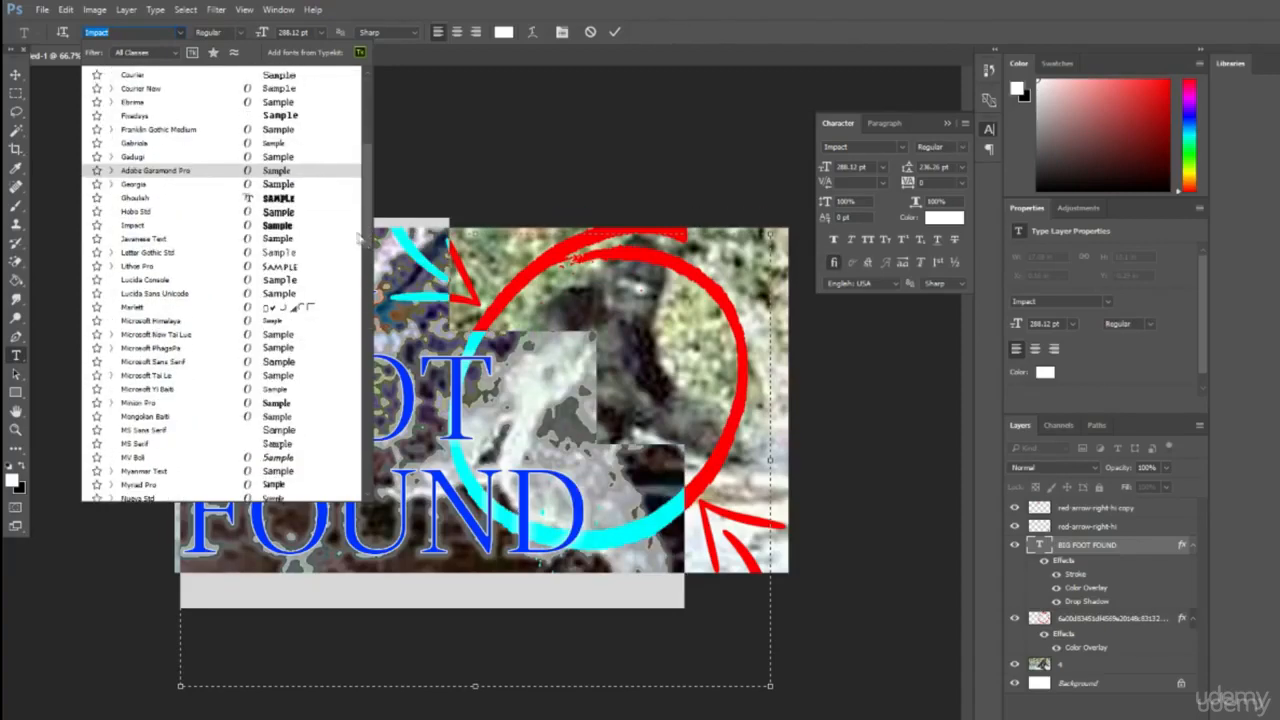
click(303, 227)
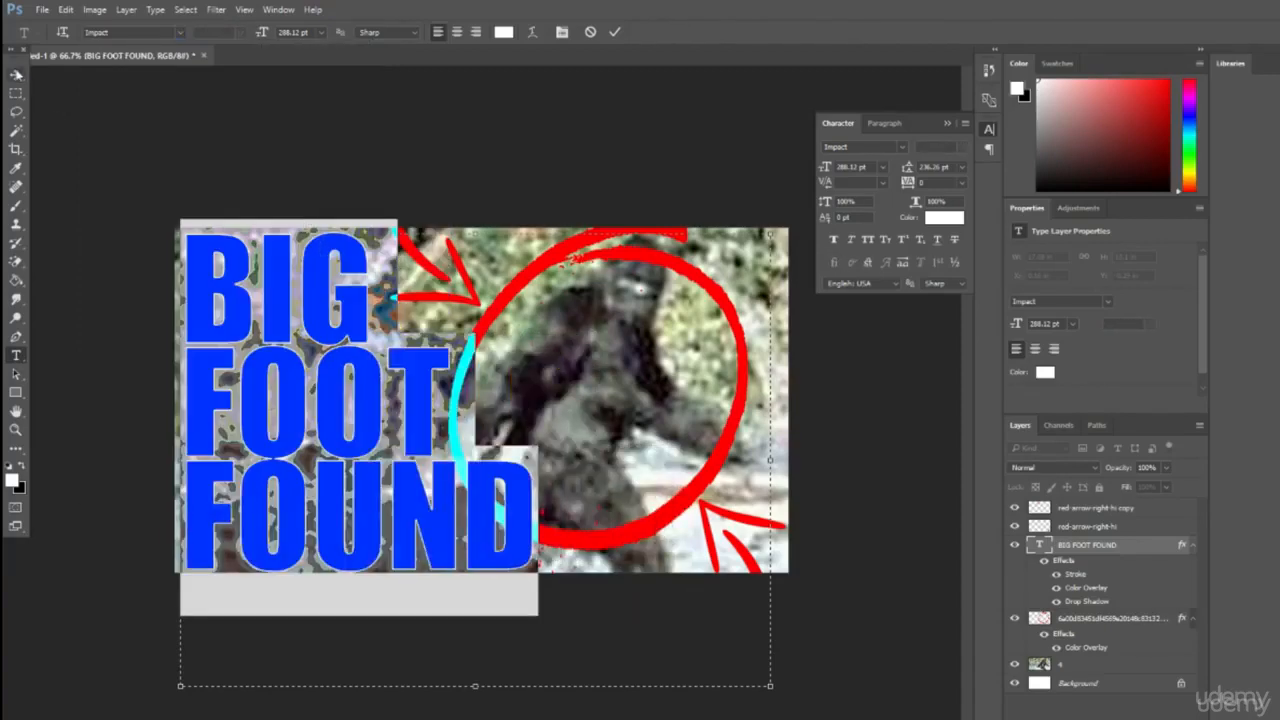
click(15, 74)
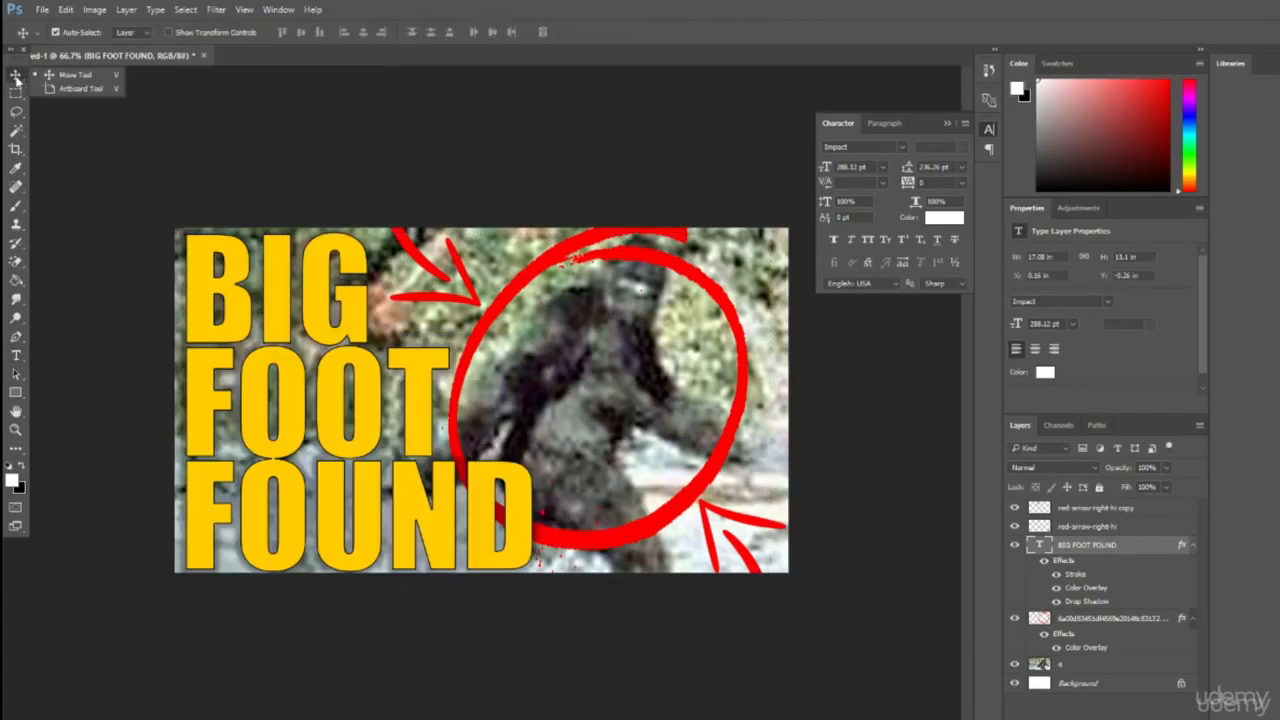
Merge all visible layers of the thumbnail into a single layer.
click(1121, 526)
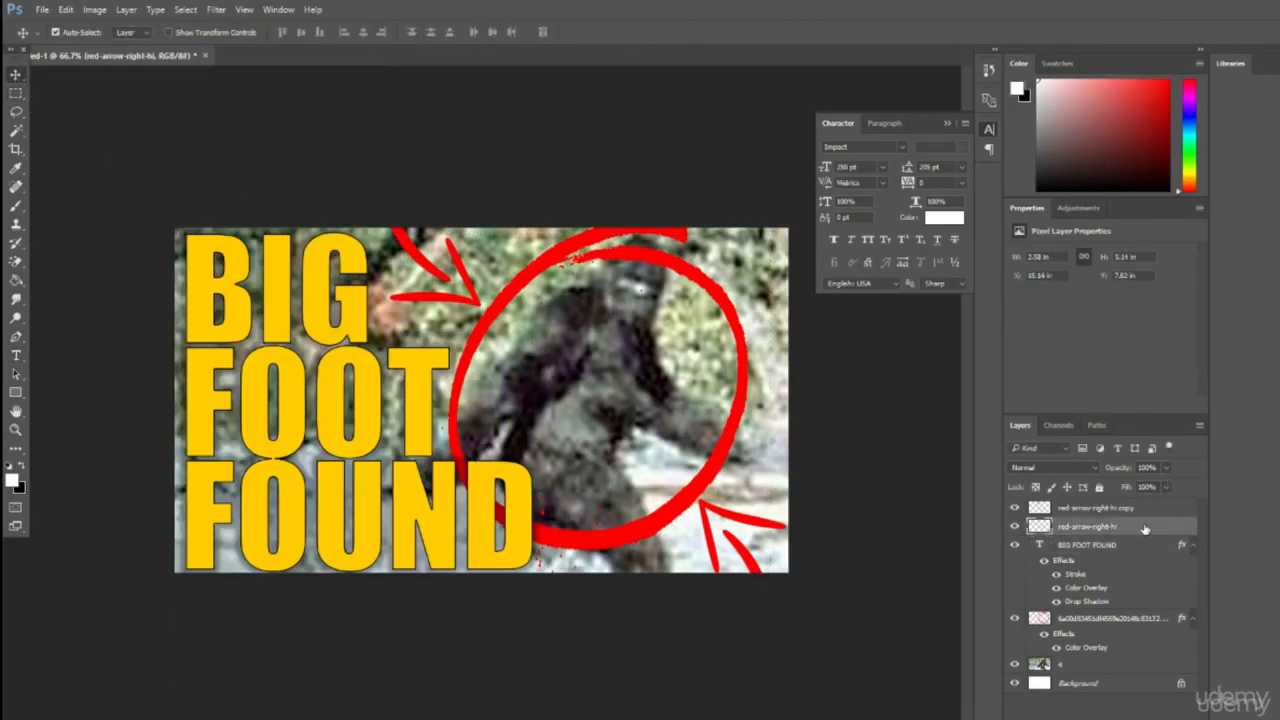
right_click(1145, 540)
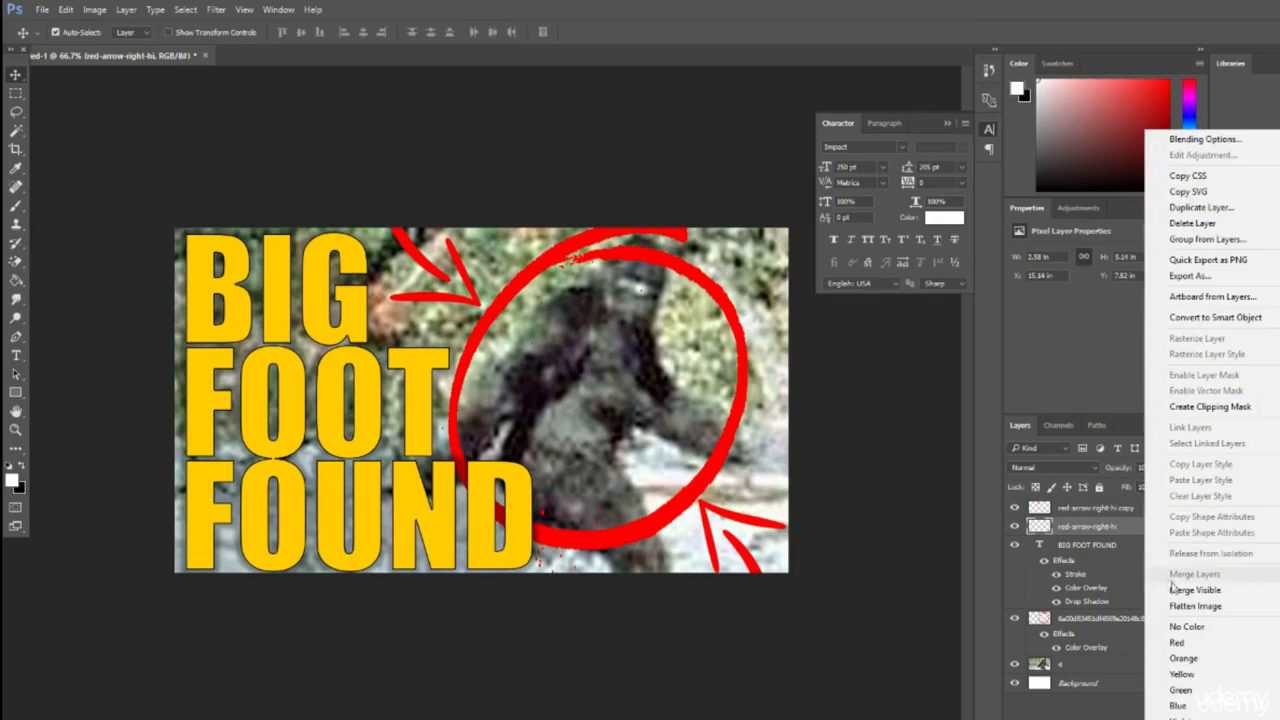
click(1184, 596)
Copy the whole merged image onto a new layer and delete the Background layer.
key(ctrl+a)
key(ctrl+j)
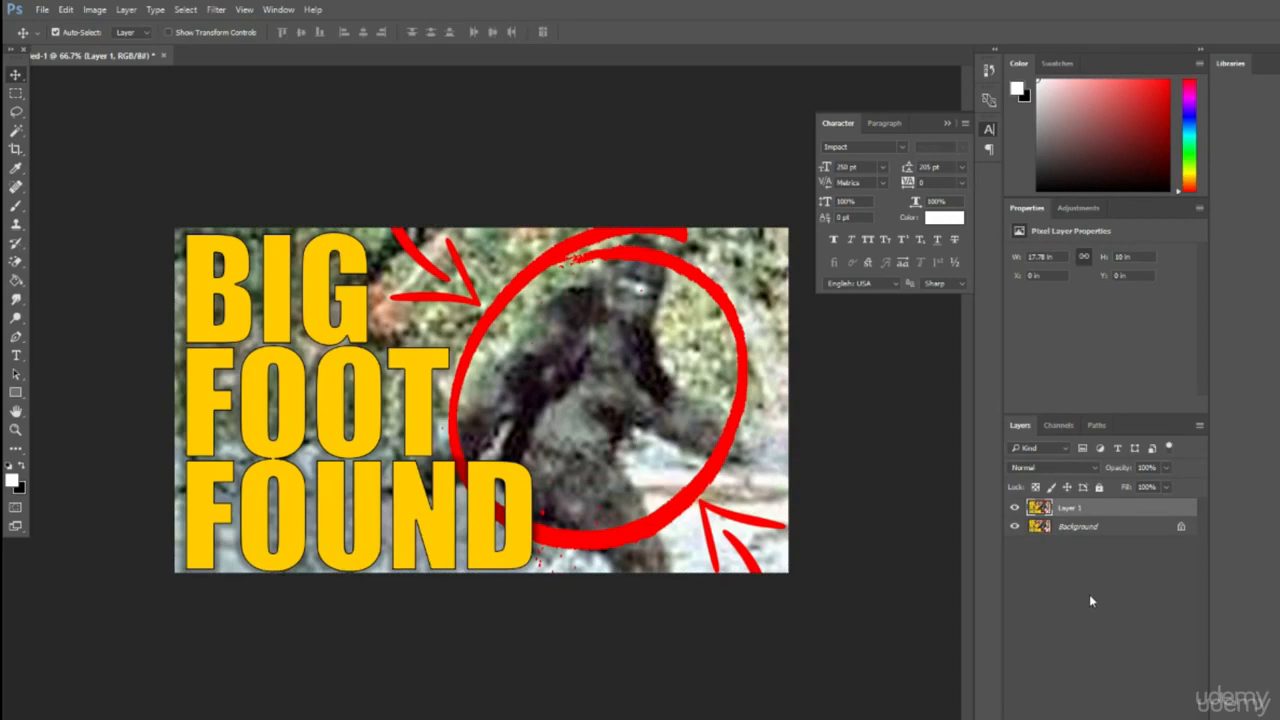
click(1104, 525)
key(Delete)
Add a Stroke effect to the merged image layer, with its position set to Inside.
double_click(1112, 516)
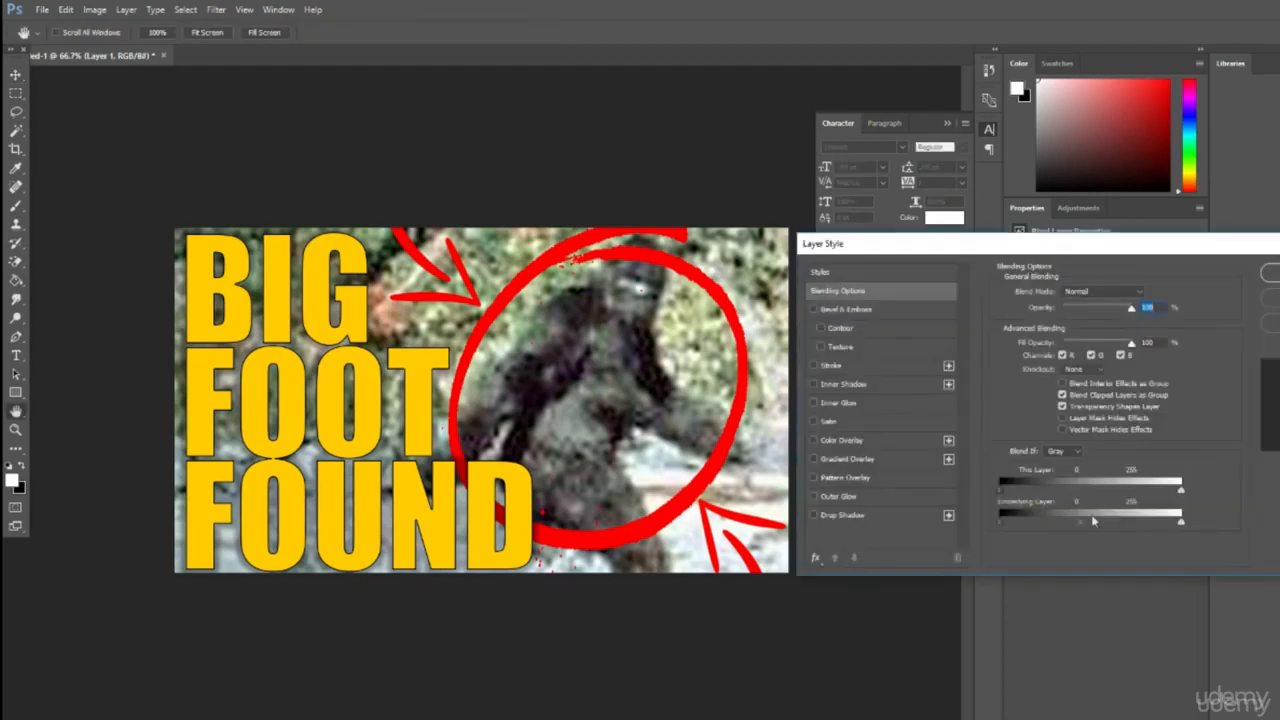
click(831, 366)
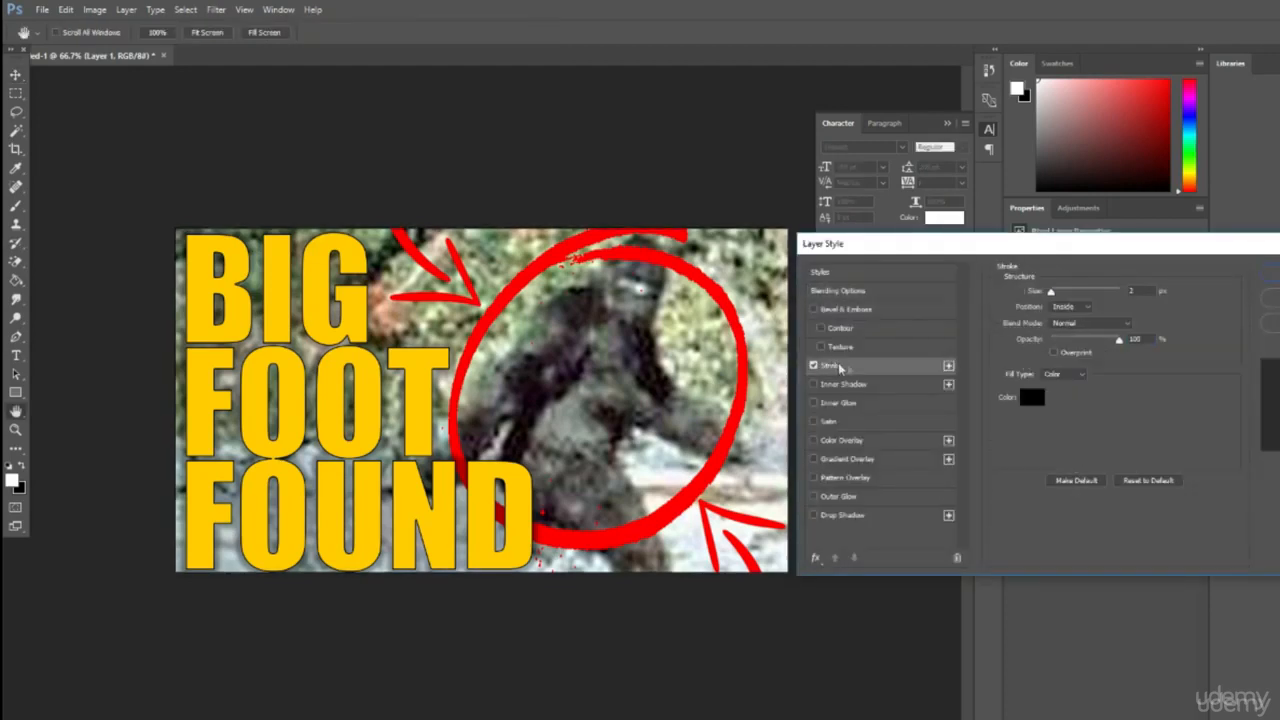
click(1068, 306)
click(1063, 329)
Try the headline's yellow, ffcc00, as the colour of the border stroke.
click(1032, 397)
text(ff0000)
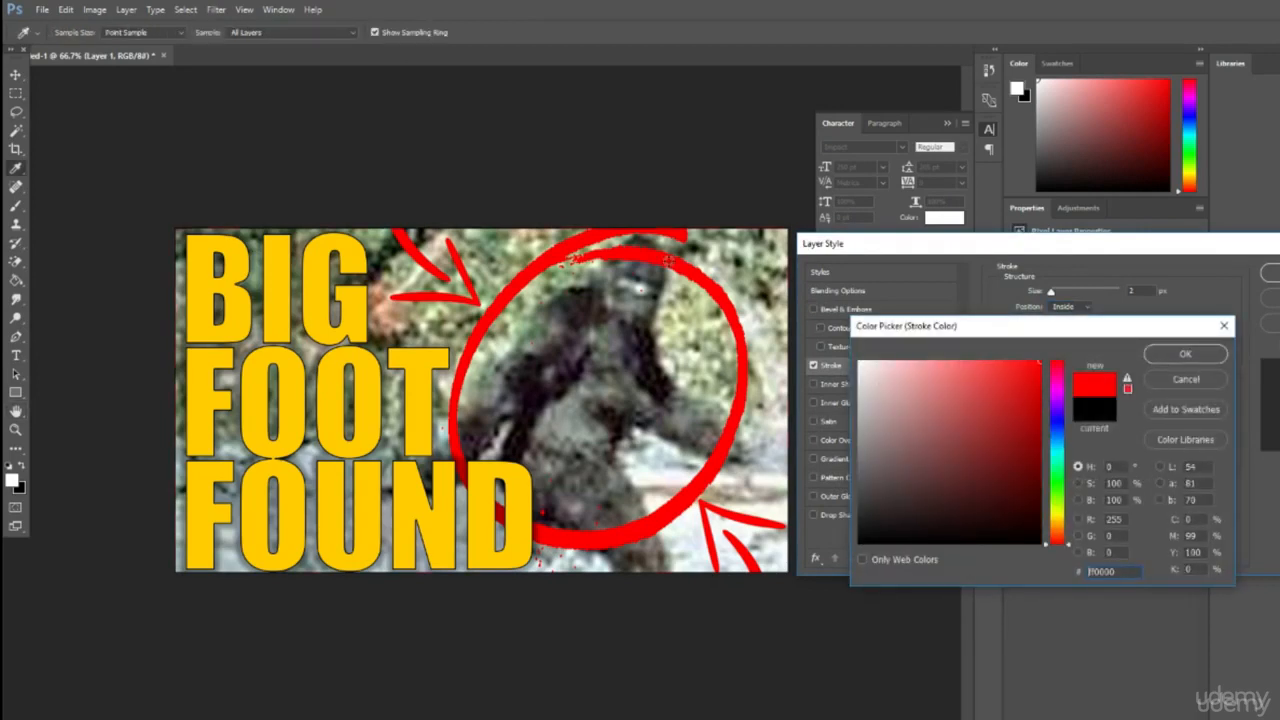
click(316, 320)
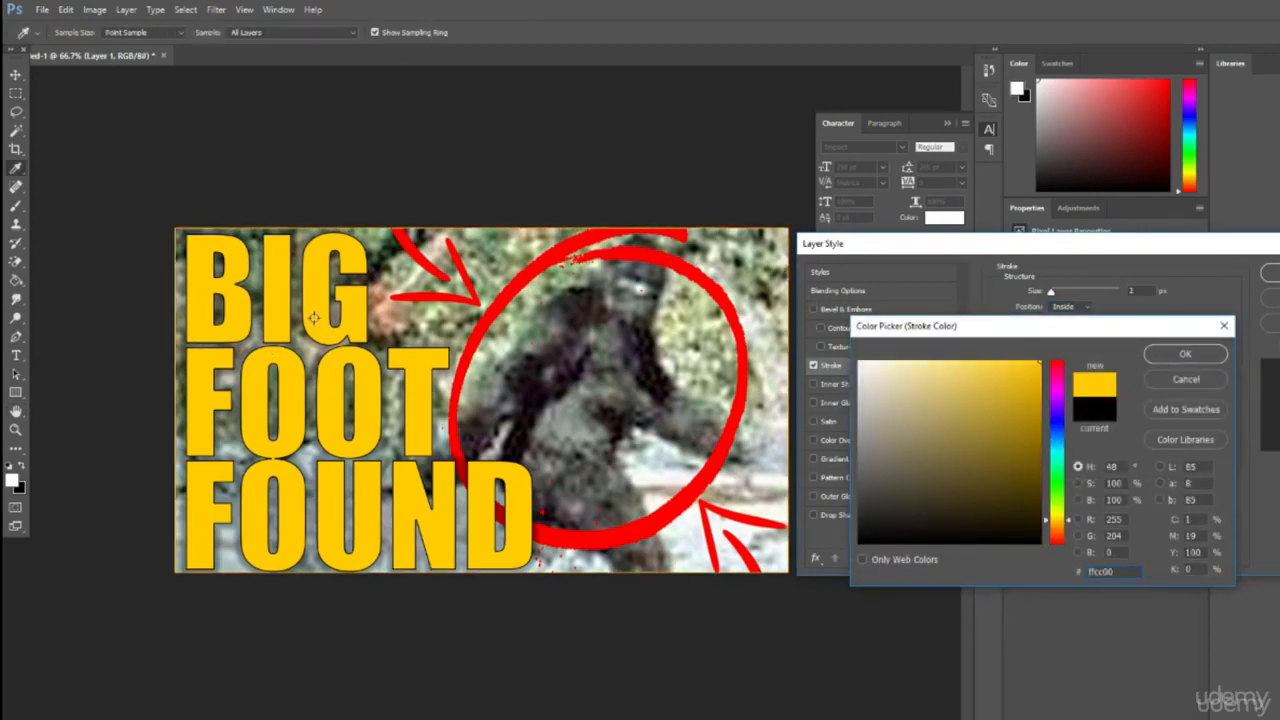
key(Return)
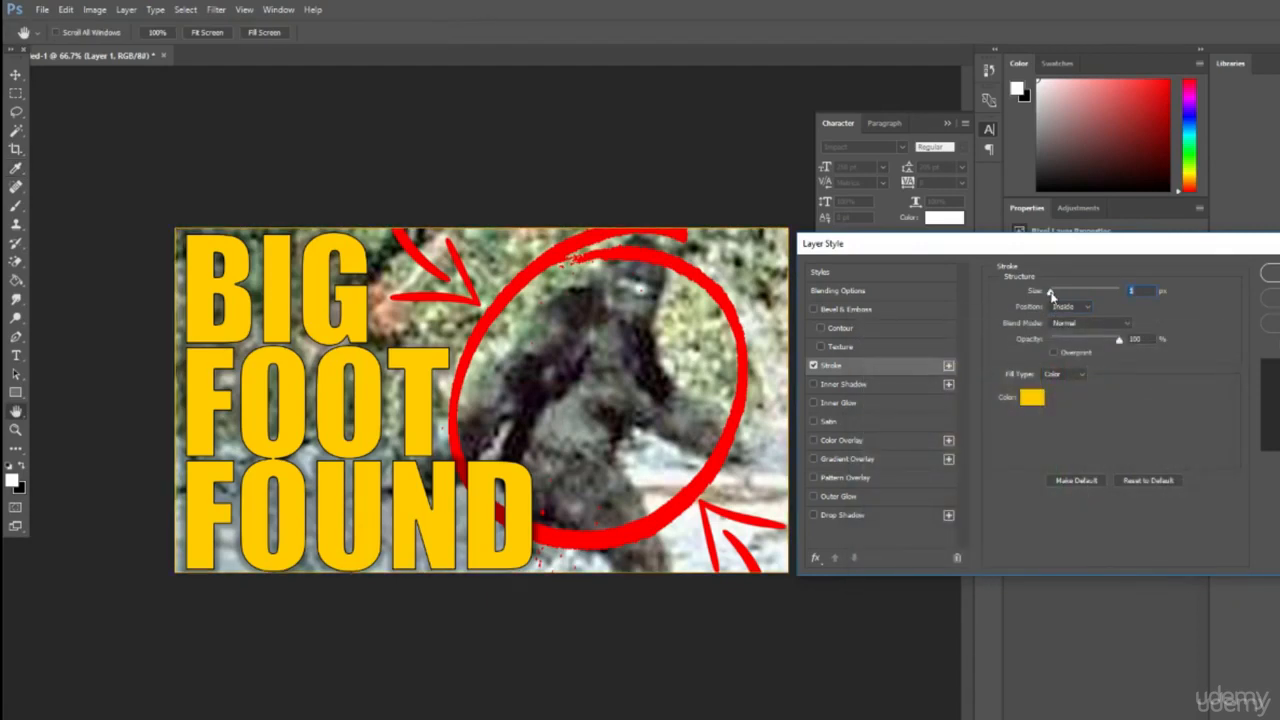
Set the border stroke's size to 5 px and its colour to the circle's red, ff0000, and apply the layer style.
drag(1054, 295, 1057, 293)
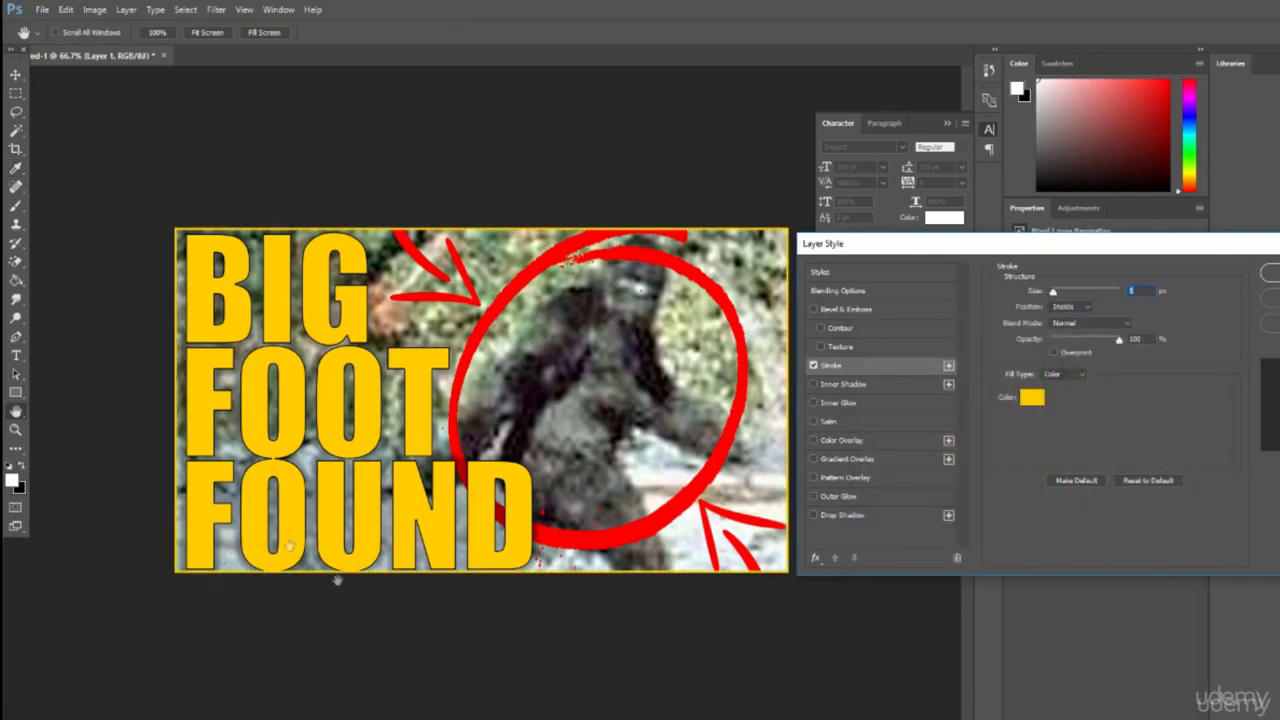
click(1034, 398)
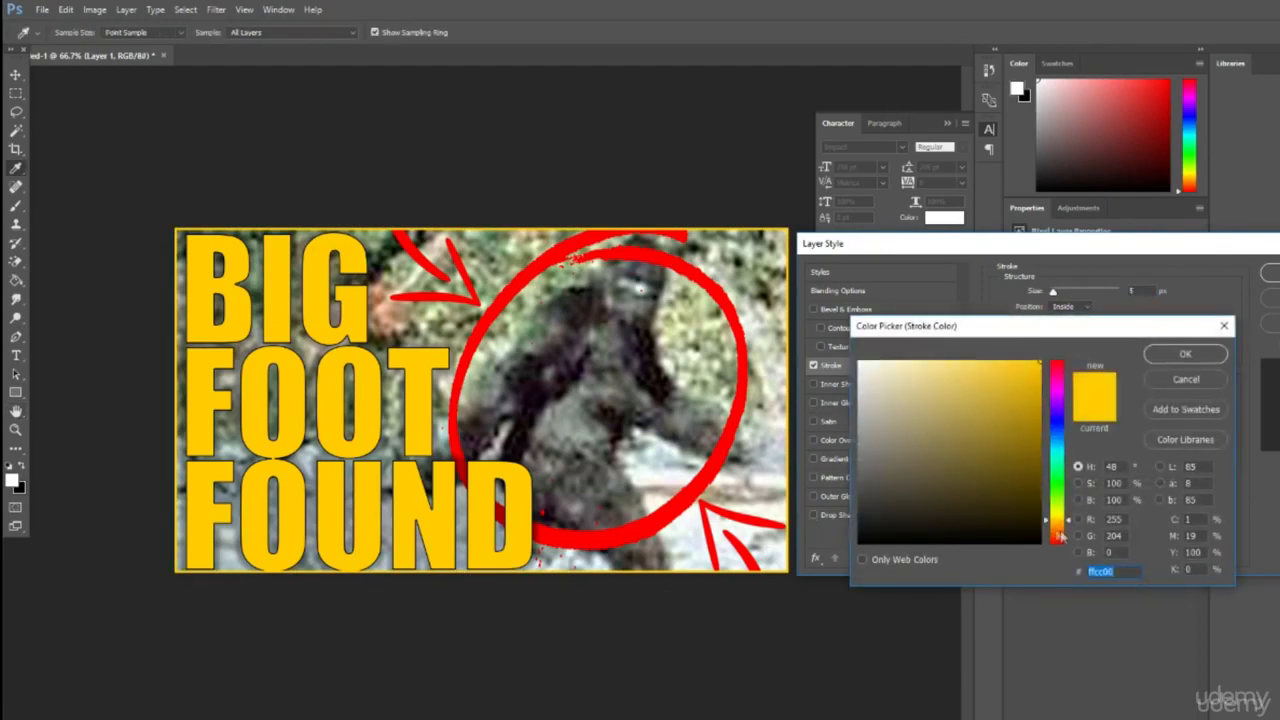
click(1057, 528)
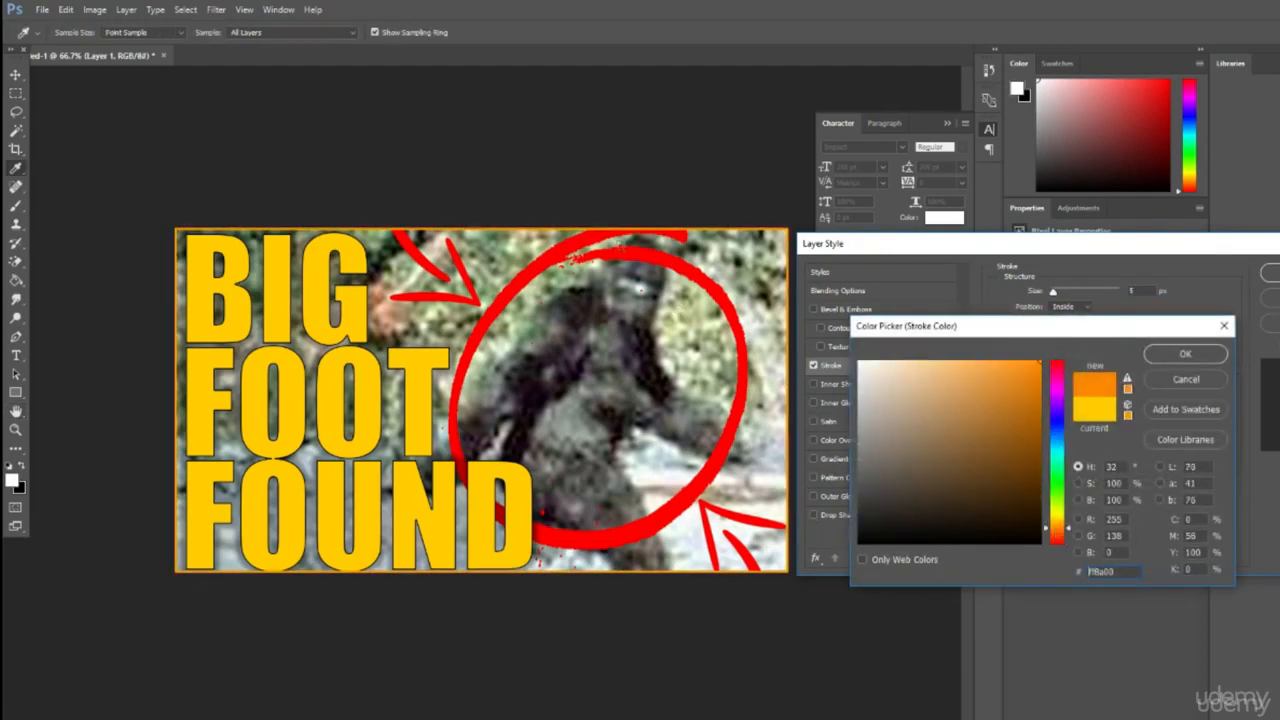
click(743, 400)
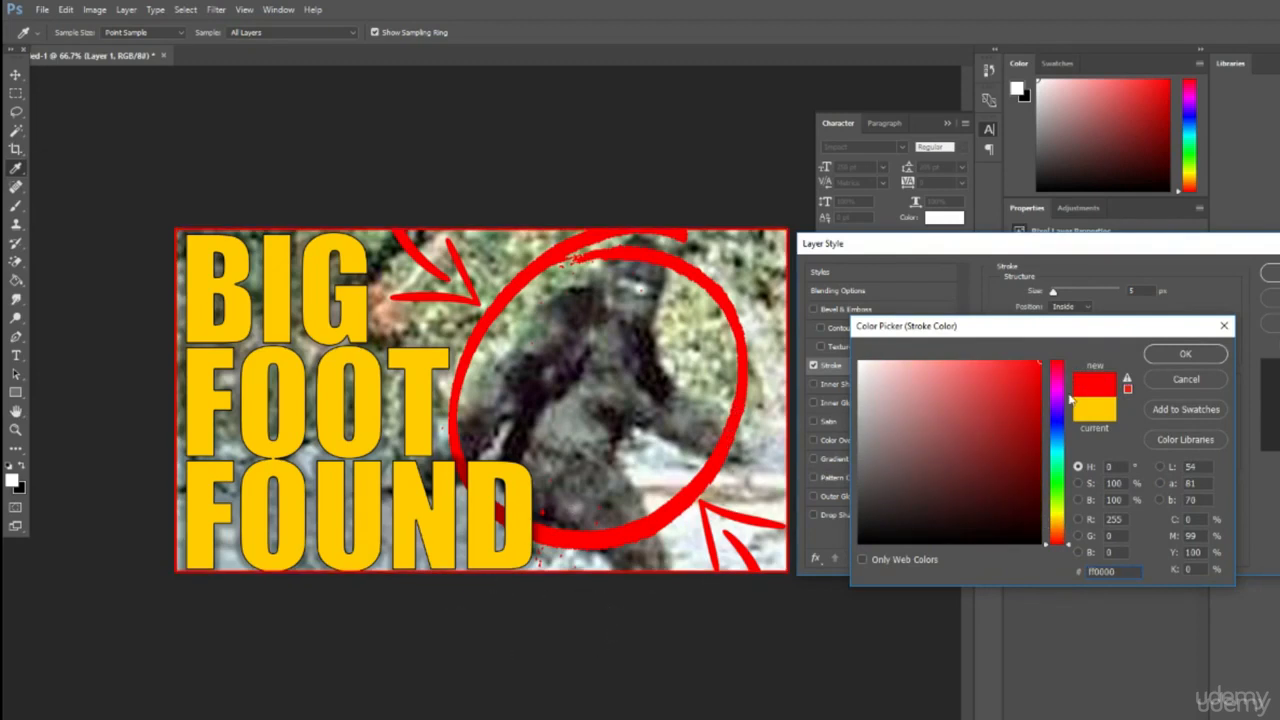
click(1186, 355)
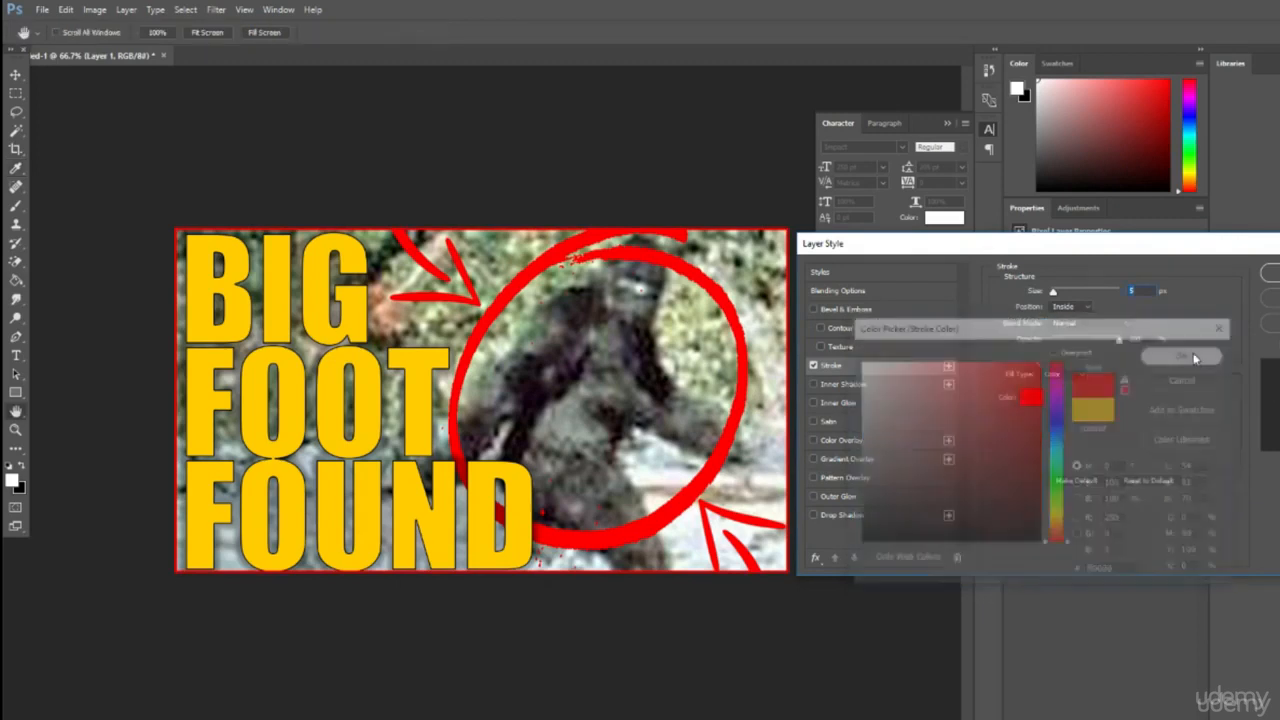
click(1268, 273)
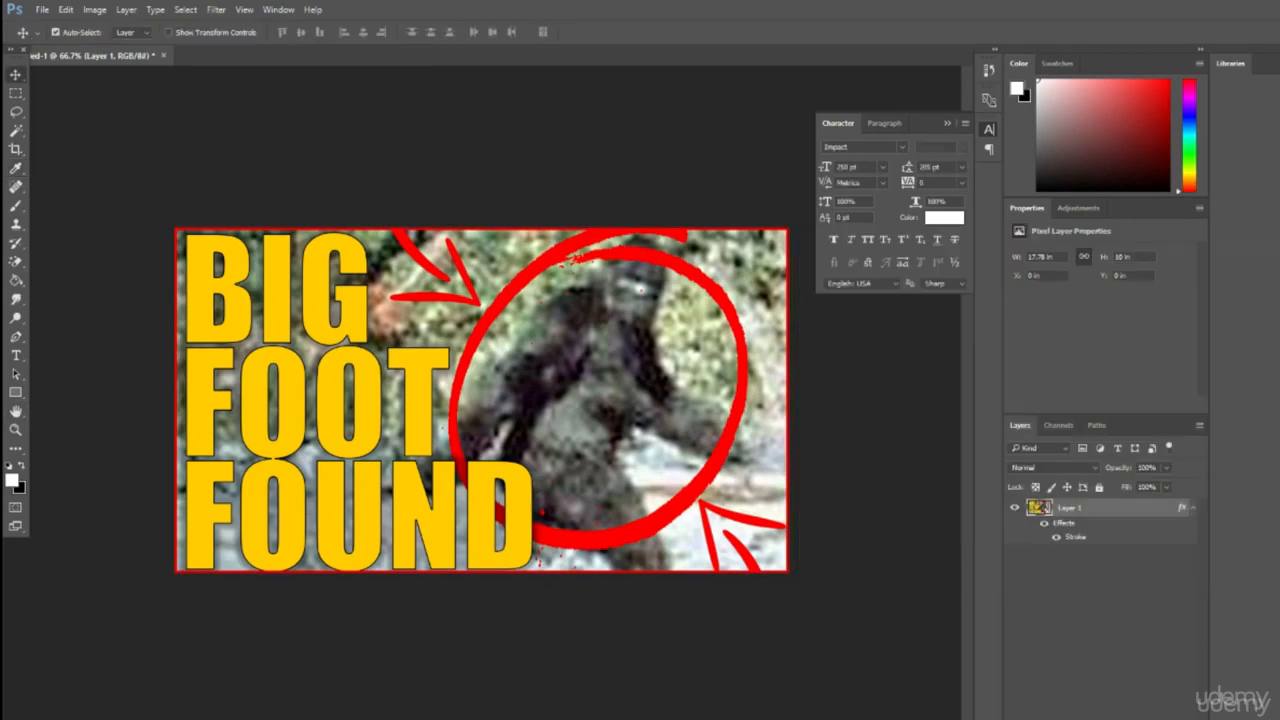
Examine the red-bordered thumbnail at a reduced viewing size.
click(14, 432)
right_click(451, 397)
click(490, 489)
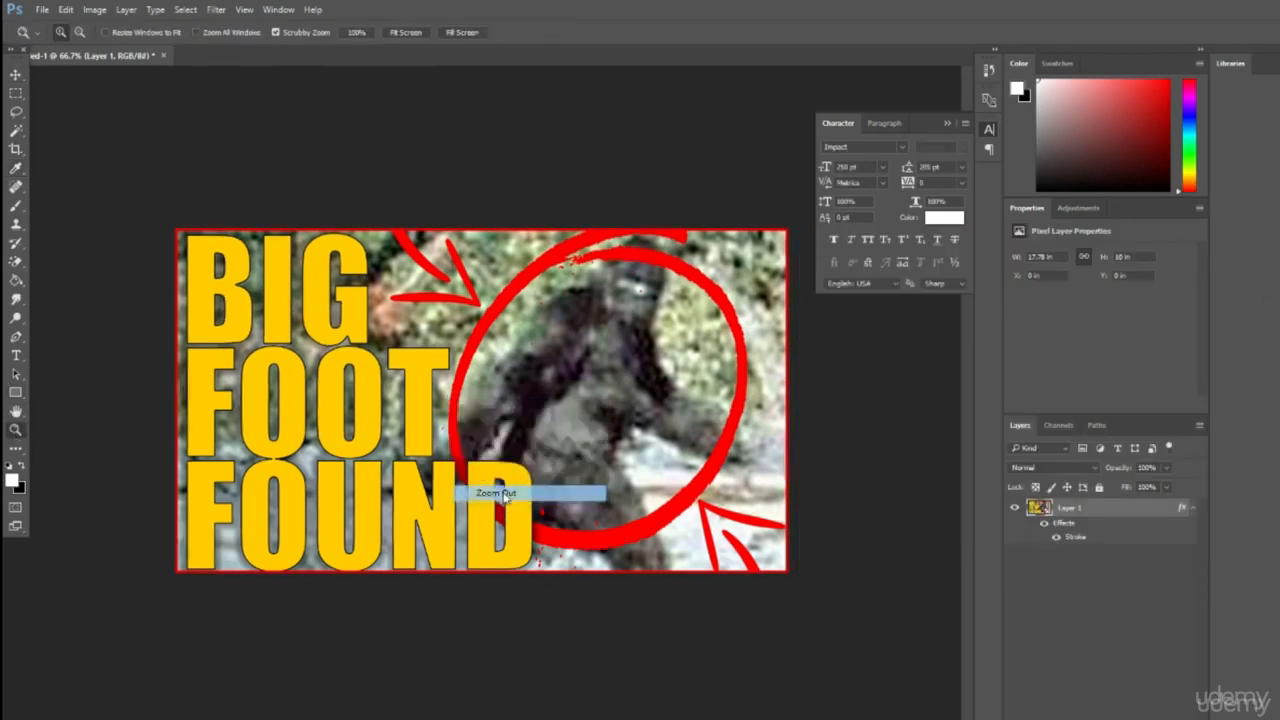
right_click(541, 356)
click(588, 450)
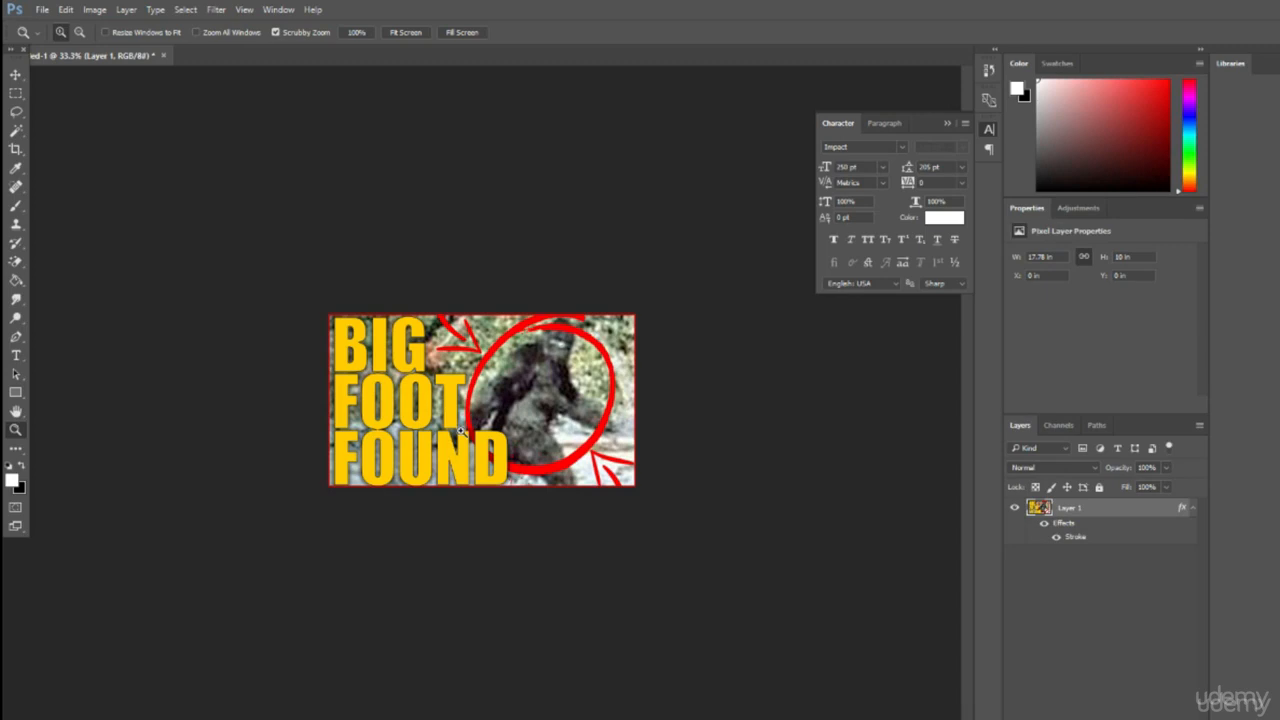
click(562, 387)
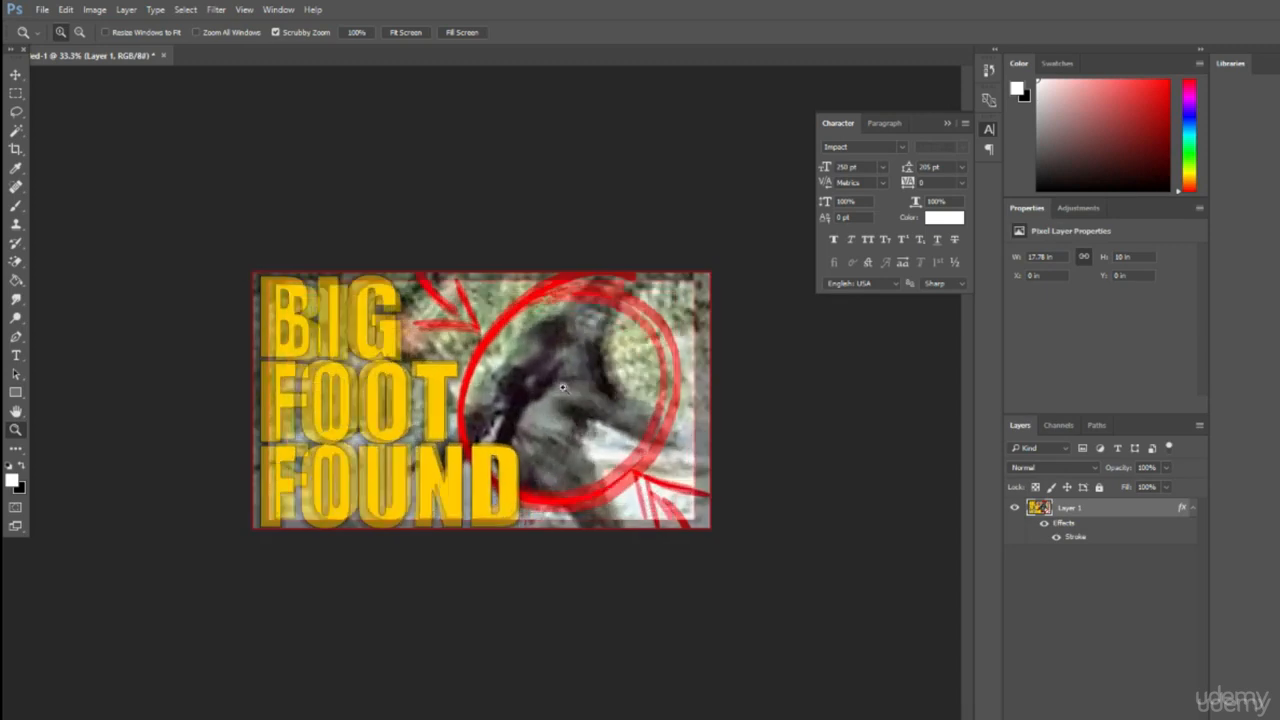